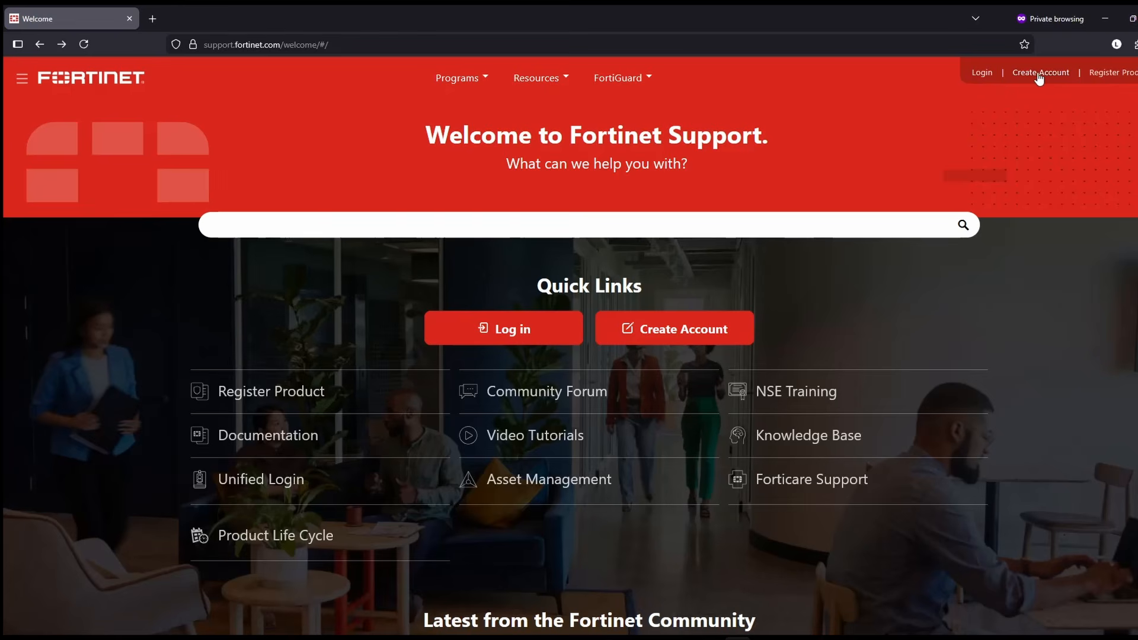
Step: Log in to the Fortinet support portal as an email user with the account e-mail, password and security code
{"action": "left_click", "coordinate": [984, 76]}
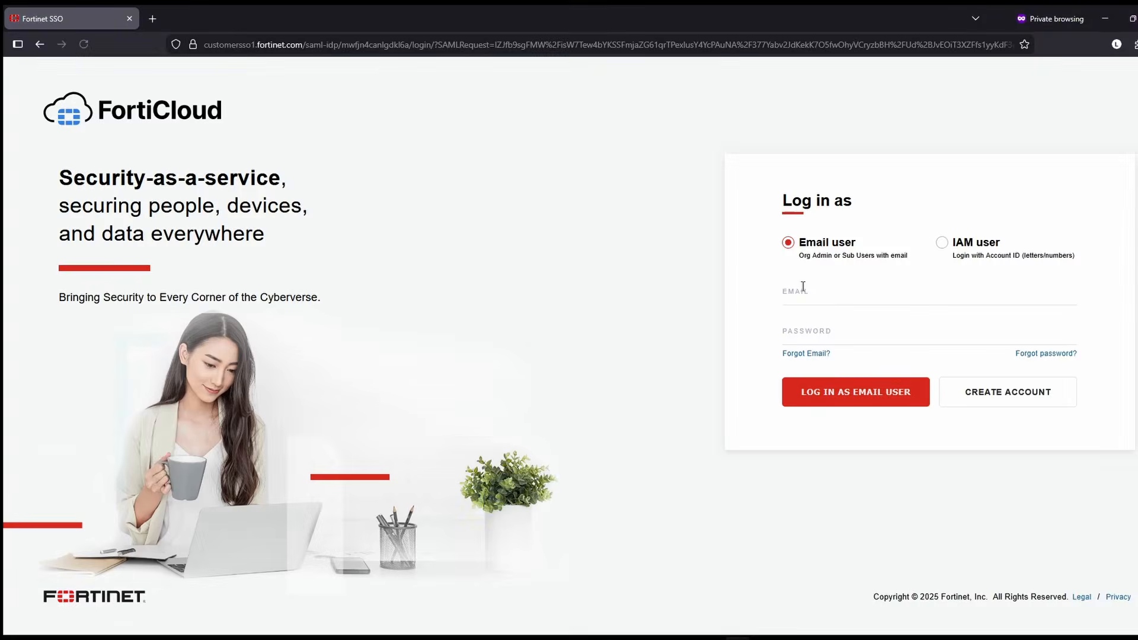
{"action": "left_click", "coordinate": [805, 288]}
{"action": "left_click", "coordinate": [818, 314]}
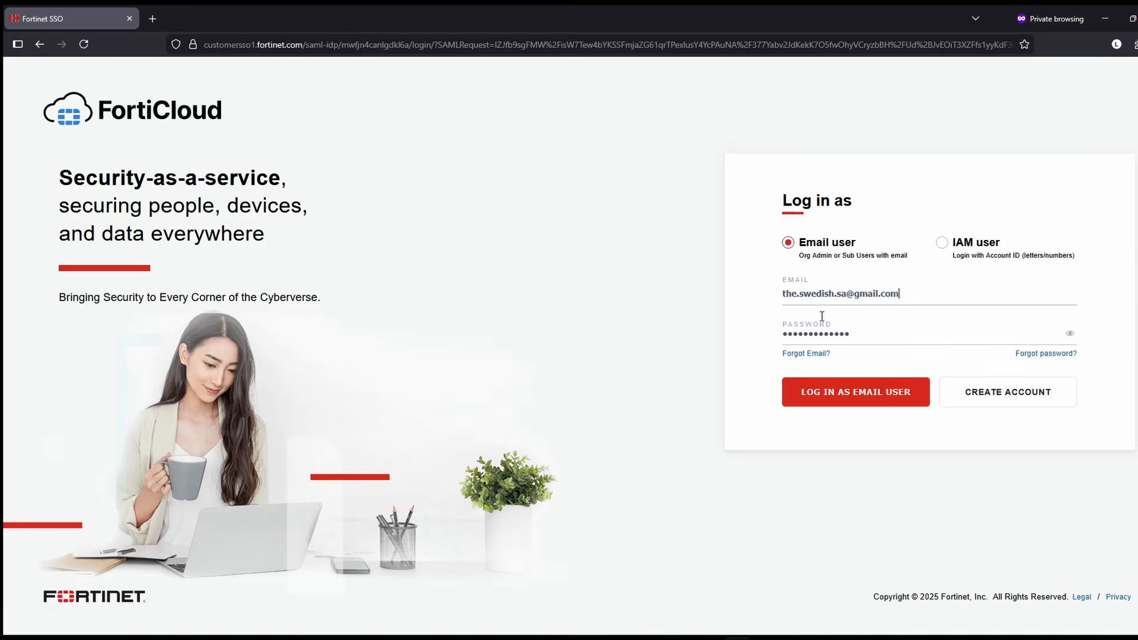
{"action": "left_click", "coordinate": [850, 397]}
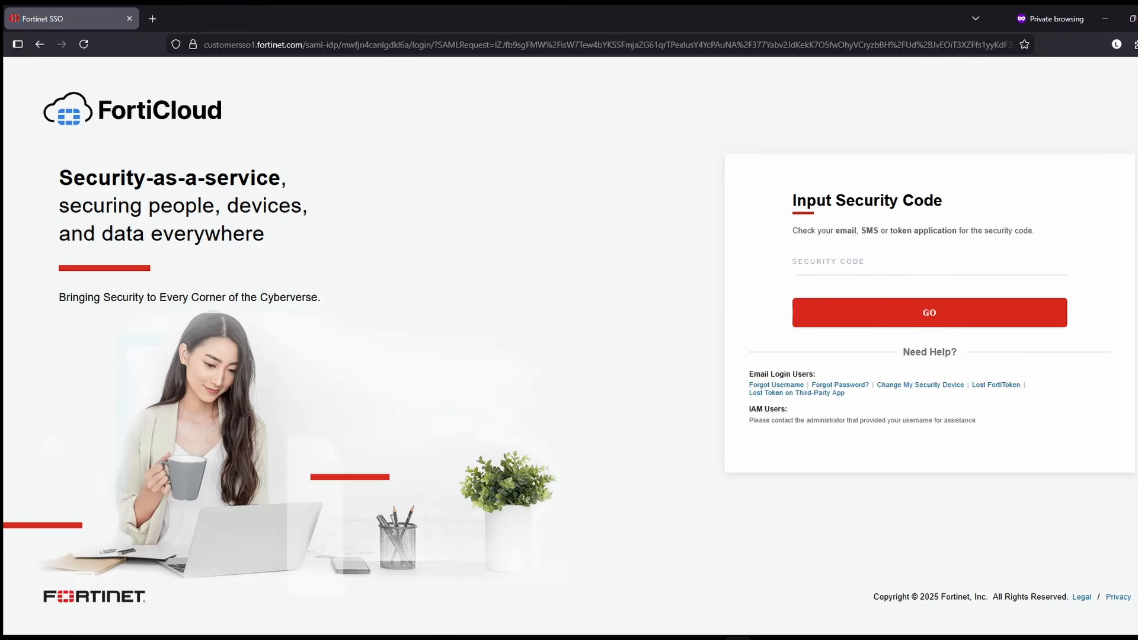
{"action": "left_click", "coordinate": [846, 265]}
{"action": "key", "text": "ctrl+v"}
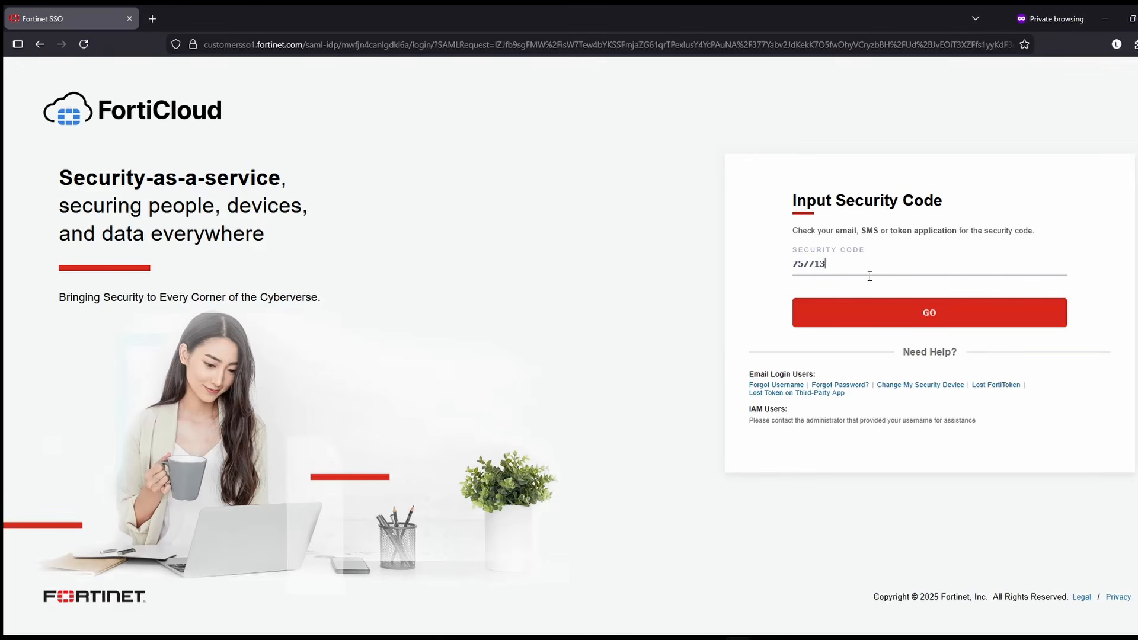
{"action": "left_click", "coordinate": [899, 313]}
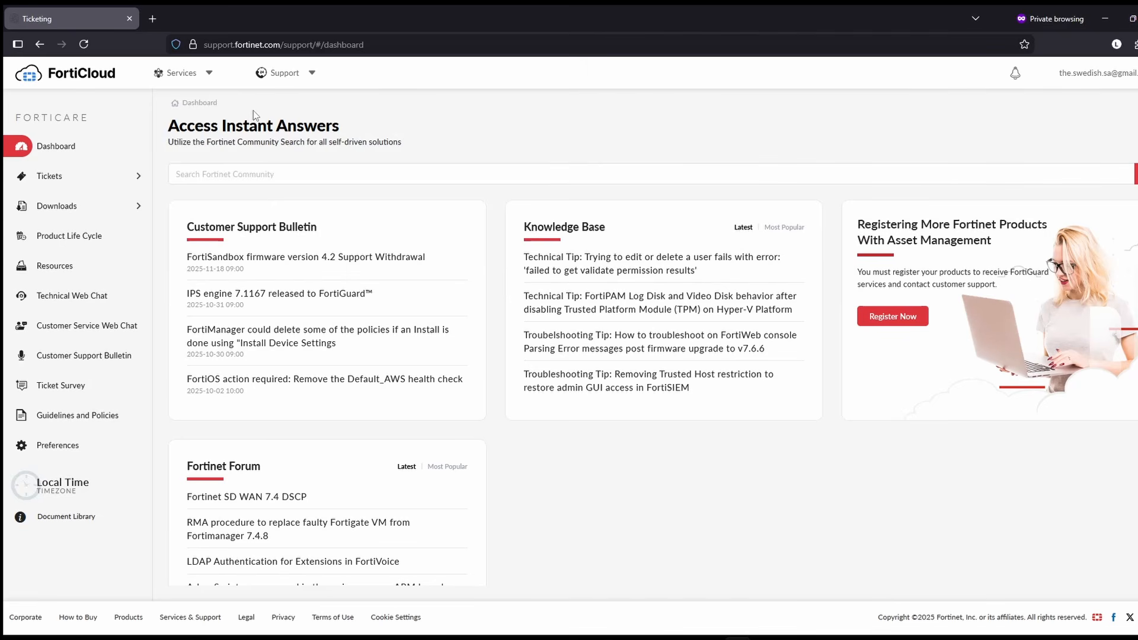
Step: Open the VM Images downloads for FortiGate and set the platform to KVM
{"action": "left_click", "coordinate": [313, 81]}
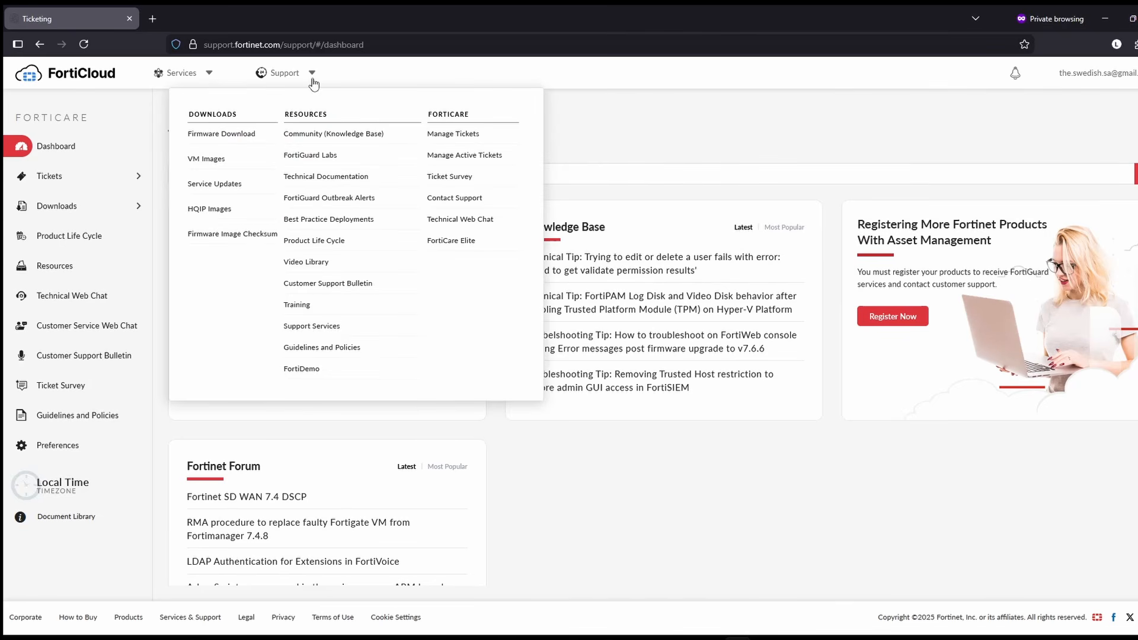
{"action": "left_click", "coordinate": [206, 159]}
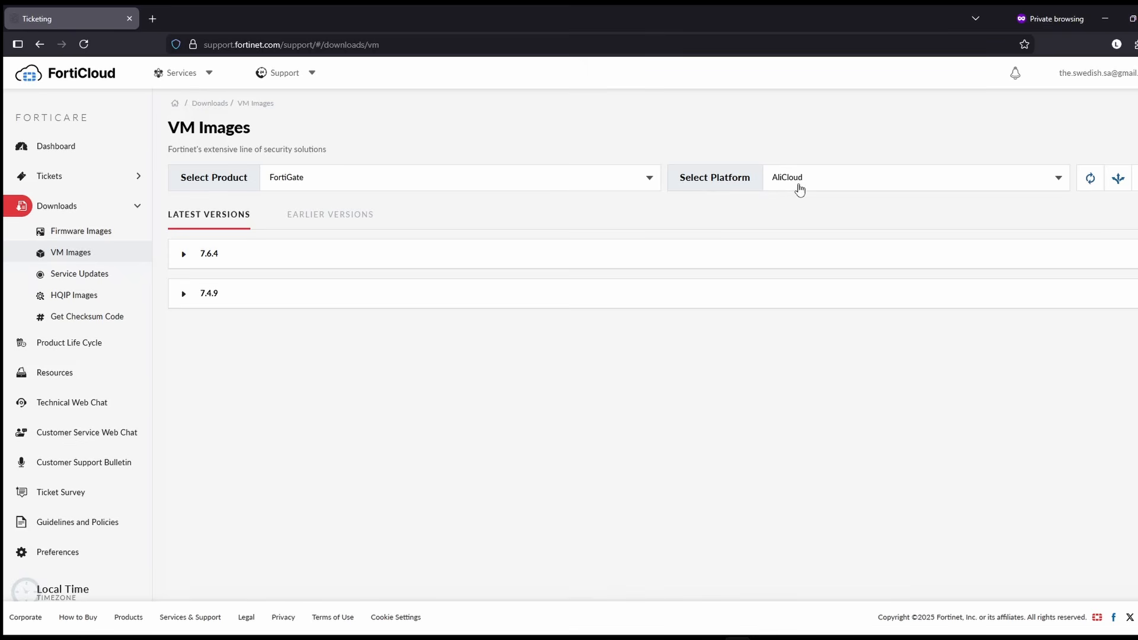
{"action": "left_click", "coordinate": [799, 187]}
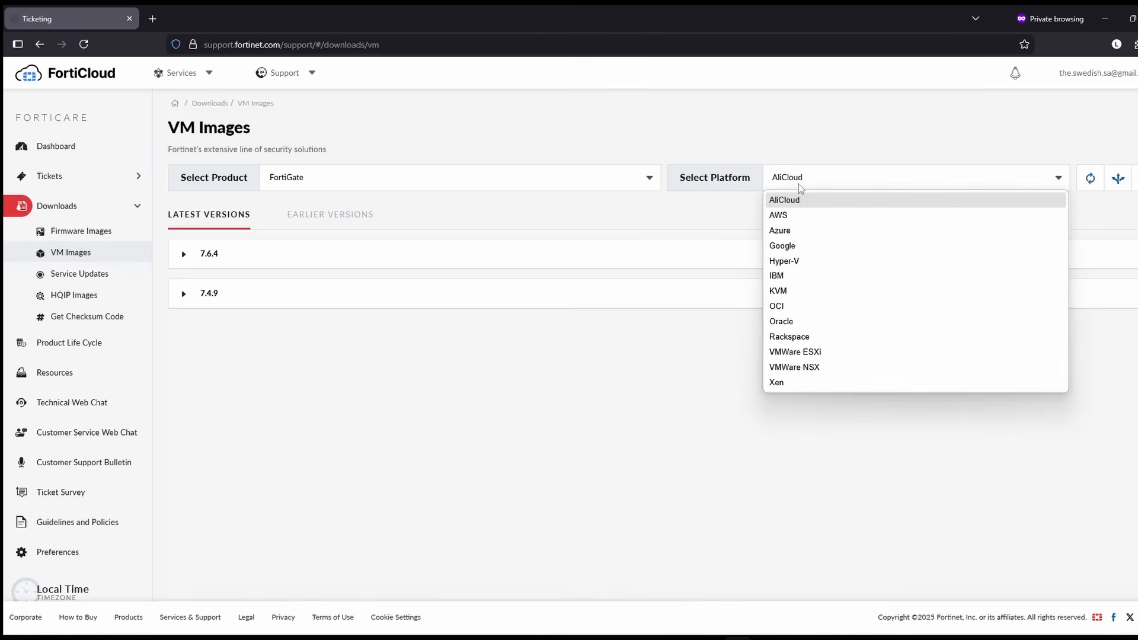
{"action": "left_click", "coordinate": [795, 296]}
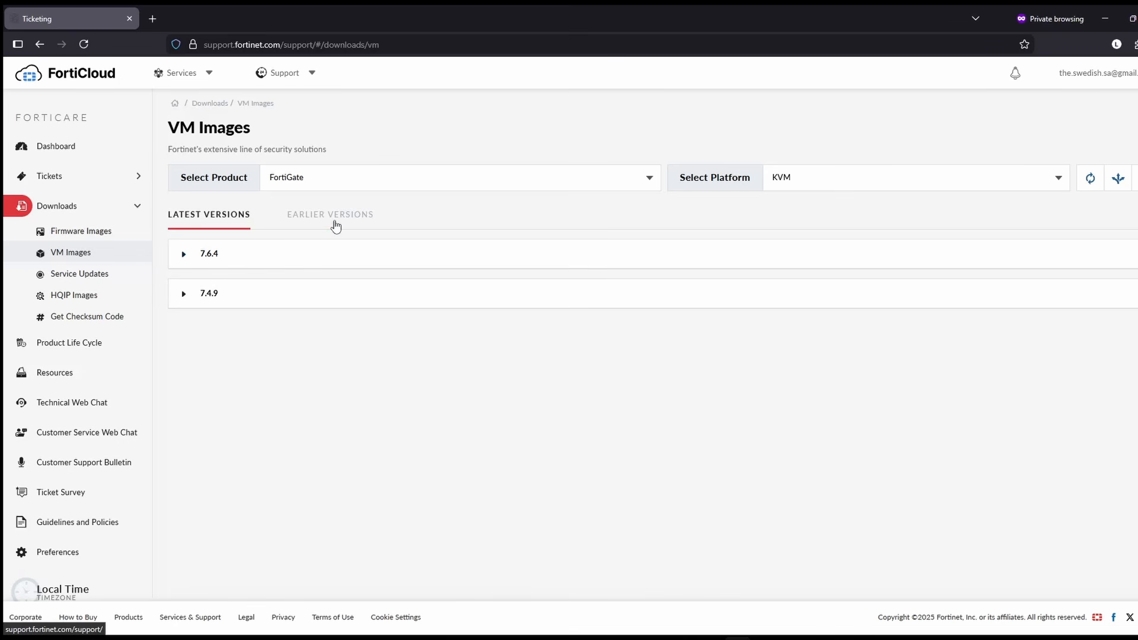
Step: Download the new FortiGate for KVM deployment file FGT_VM64_KVM-v7.6.3.F-build3510-FORTINET.out.kvm.zip from the earlier version 7.6.3
{"action": "left_click", "coordinate": [335, 224]}
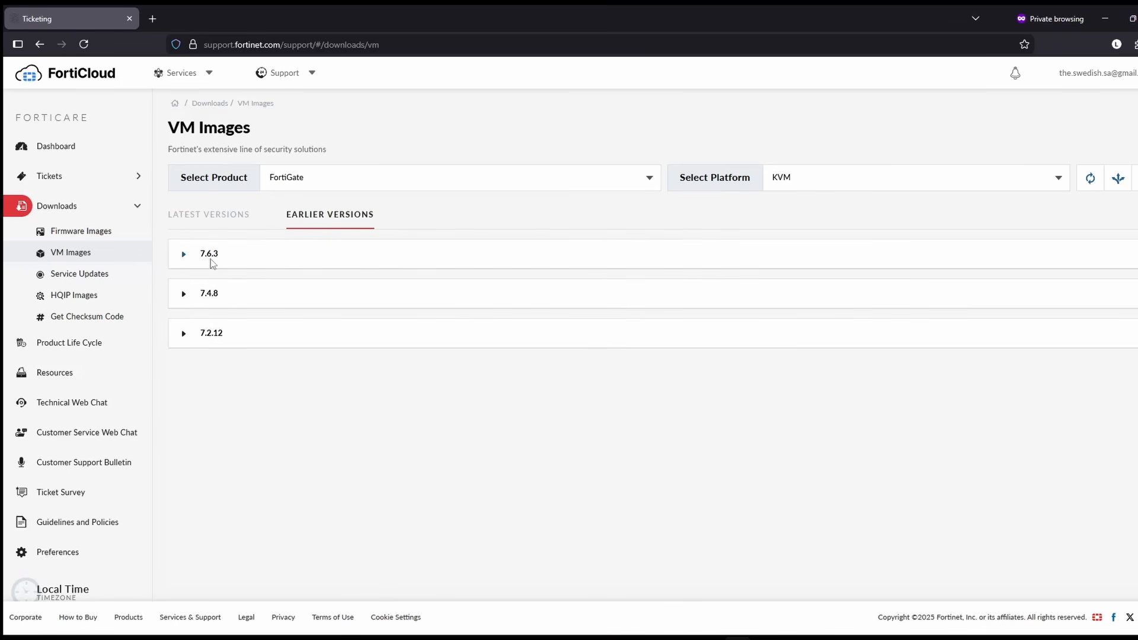
{"action": "left_click", "coordinate": [185, 257]}
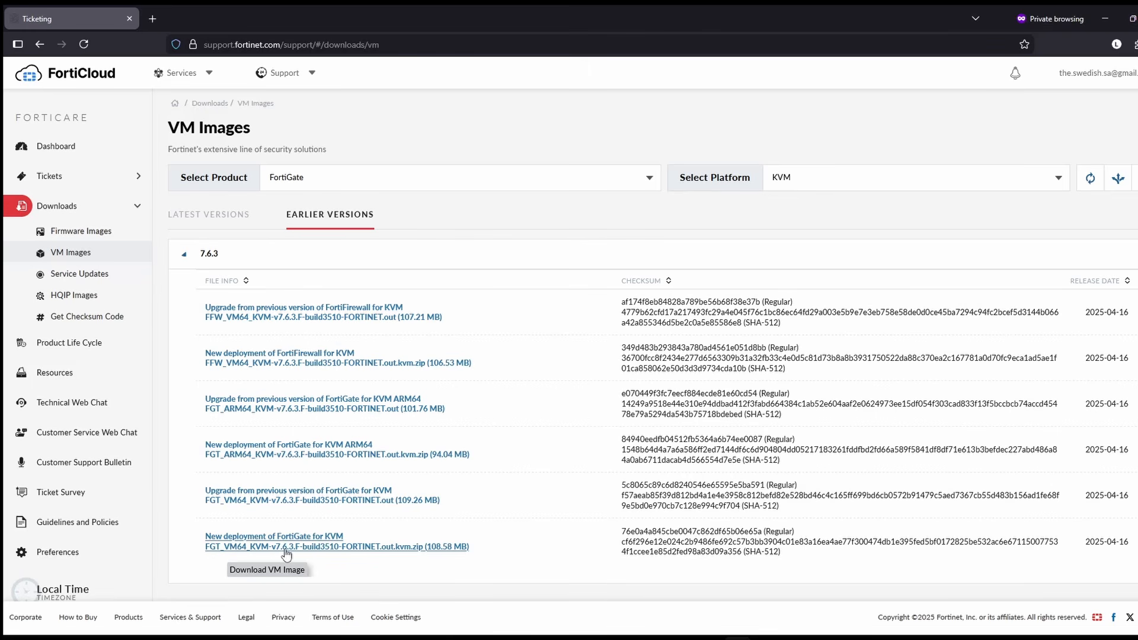
{"action": "left_click", "coordinate": [406, 551]}
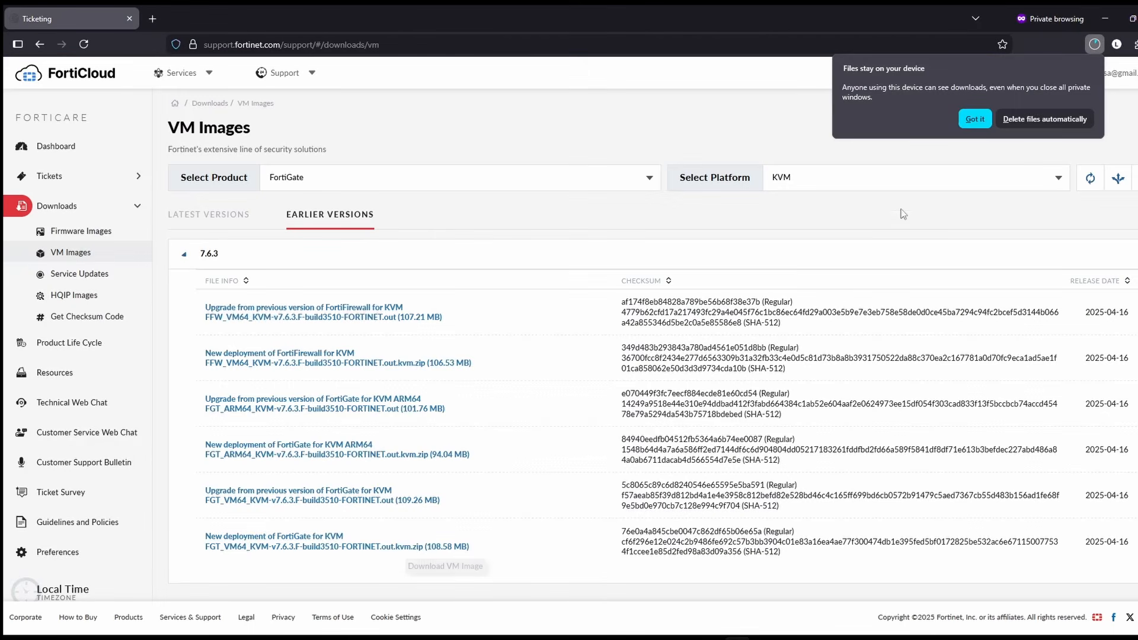
{"action": "left_click", "coordinate": [975, 119]}
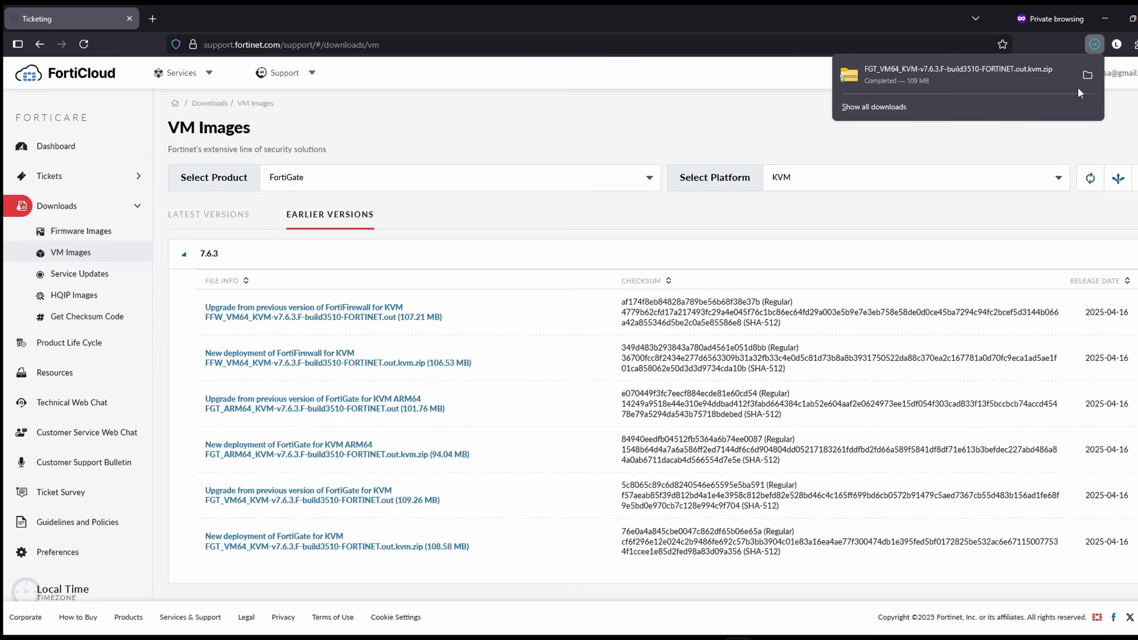
Step: Extract the downloaded FortiGate zip with 7-Zip into a folder of the same name in Downloads and open that folder
{"action": "left_click", "coordinate": [1083, 80]}
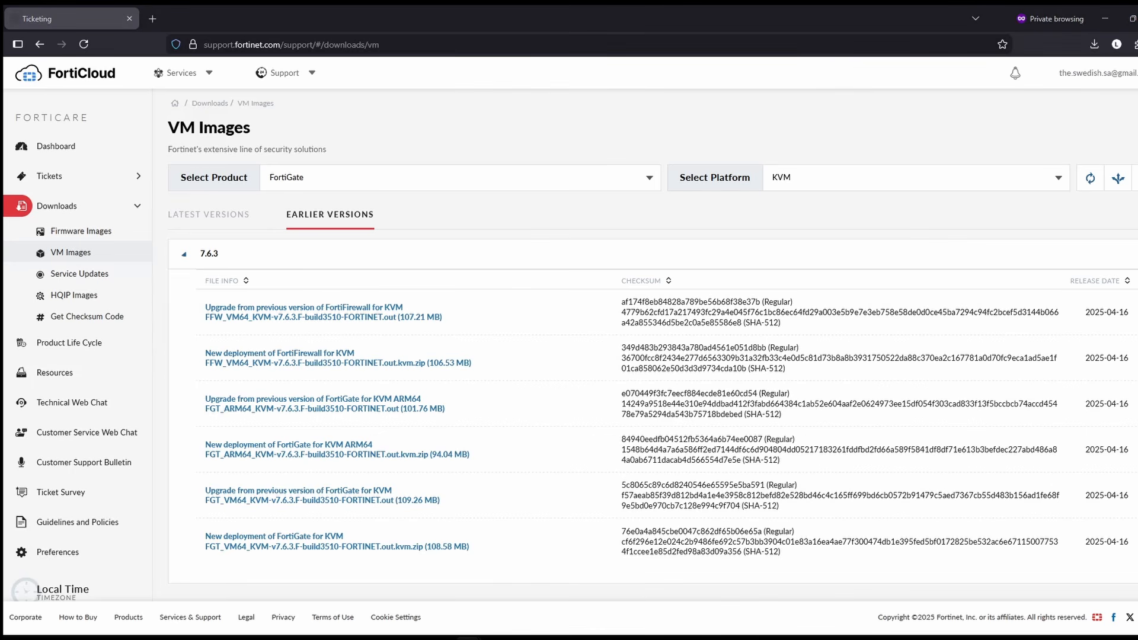
{"action": "right_click", "coordinate": [382, 198]}
{"action": "mouse_move", "coordinate": [425, 299]}
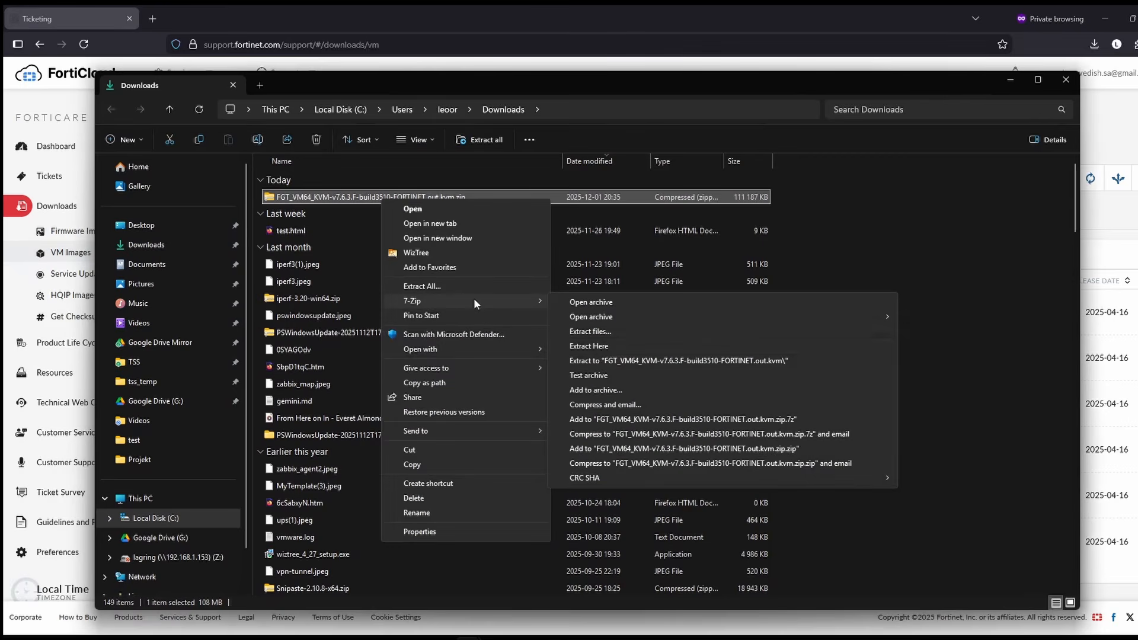
{"action": "left_click", "coordinate": [600, 359]}
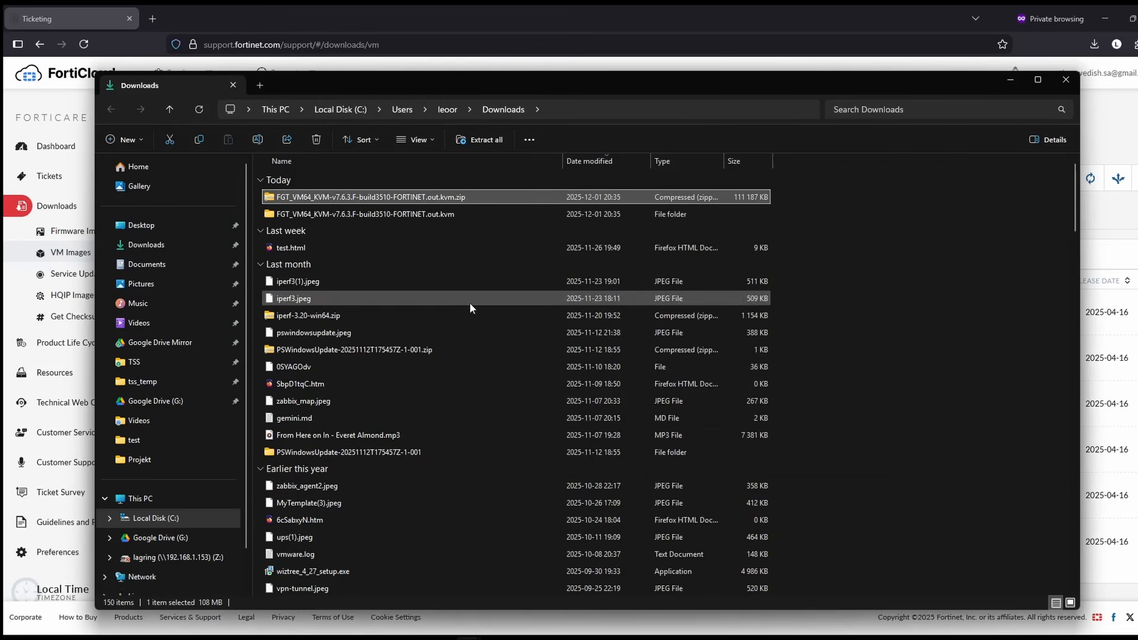
{"action": "left_click", "coordinate": [376, 219]}
{"action": "double_click", "coordinate": [376, 220]}
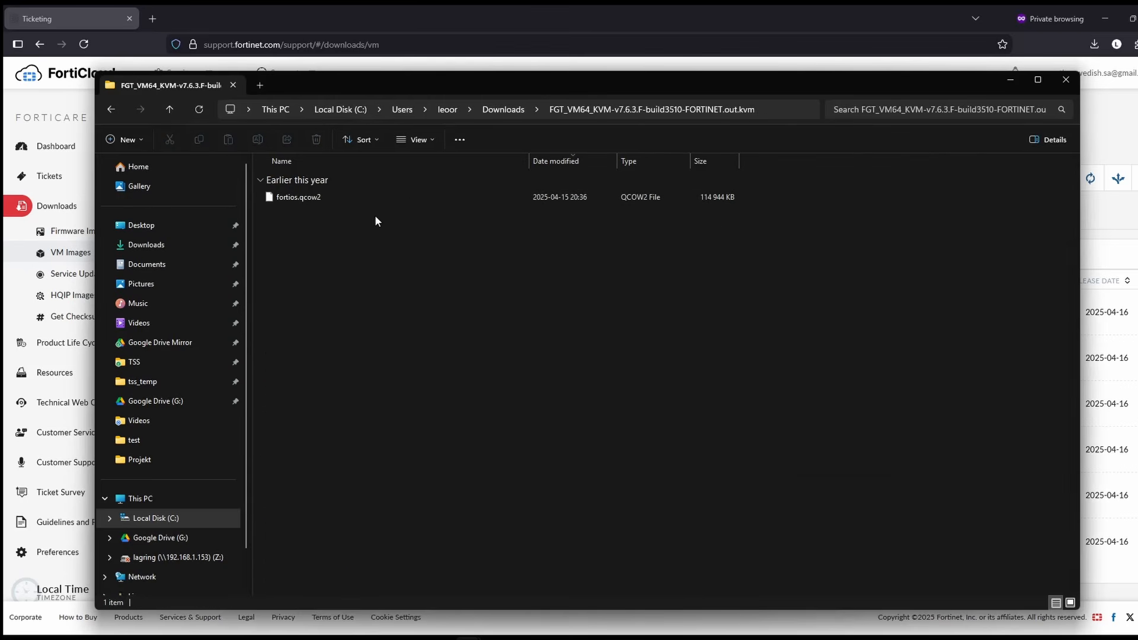
Step: Rename fortios.qcow2 to the containing folder's name, FGT_VM64_KVM-v7.6.3.F-build3510-FORTINET.out.kvm
{"action": "left_click", "coordinate": [764, 109]}
{"action": "left_click_drag", "start_coordinate": [623, 110], "coordinate": [330, 110]}
{"action": "key", "text": "ctrl+c"}
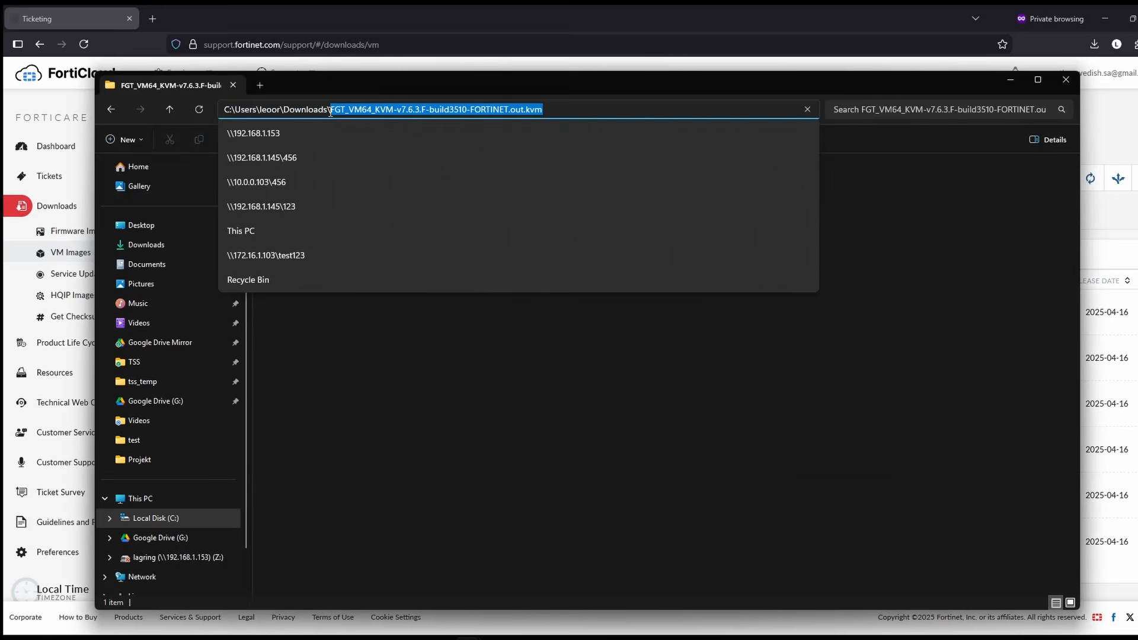
{"action": "left_click", "coordinate": [473, 337]}
{"action": "left_click", "coordinate": [316, 203]}
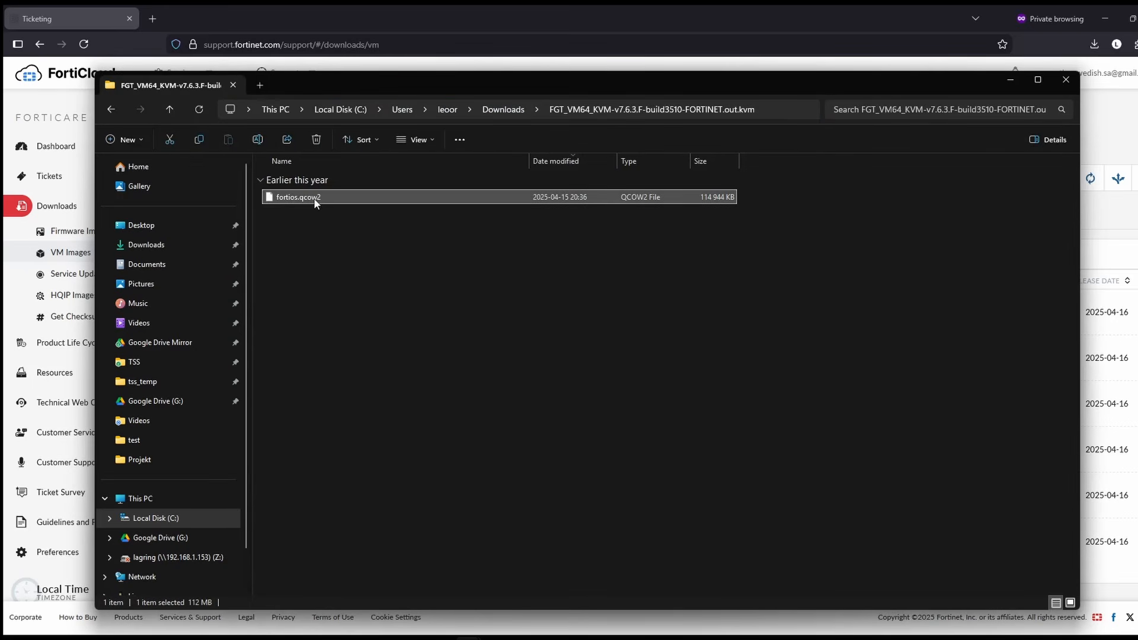
{"action": "left_click", "coordinate": [322, 200]}
{"action": "left_click_drag", "start_coordinate": [324, 201], "coordinate": [270, 200]}
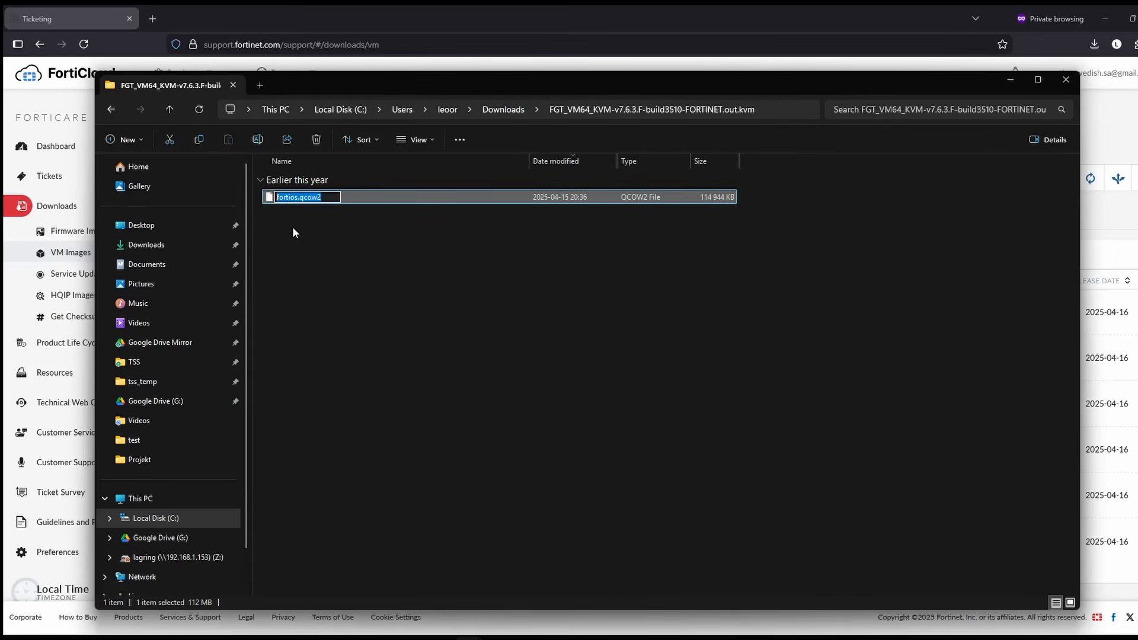
{"action": "key", "text": "ctrl+v"}
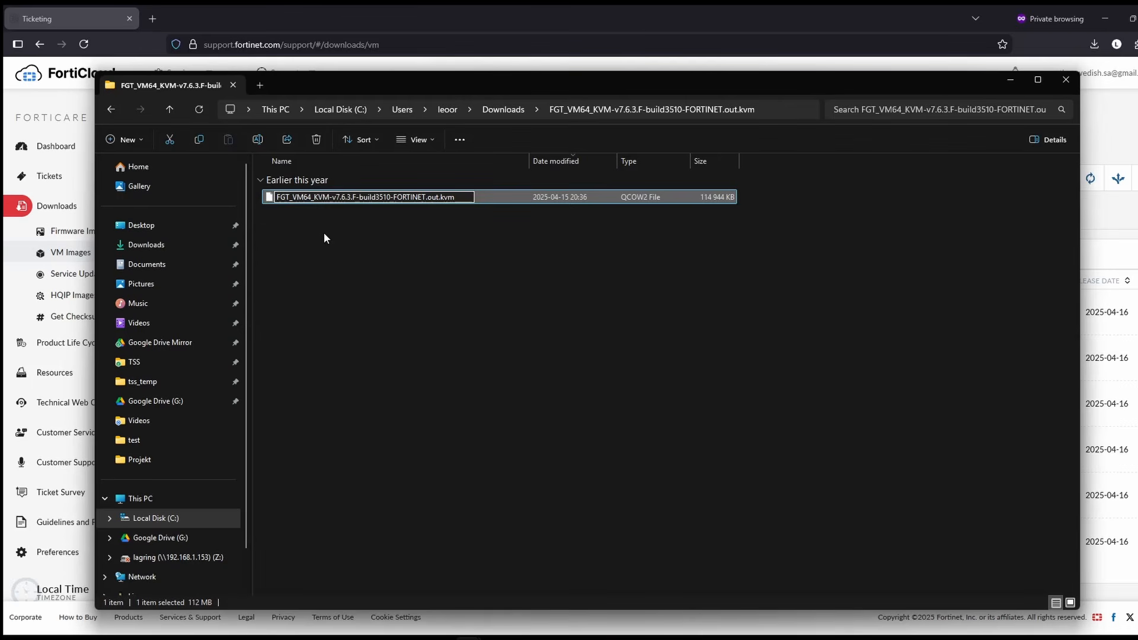
{"action": "key", "text": "Return"}
{"action": "left_click", "coordinate": [644, 331]}
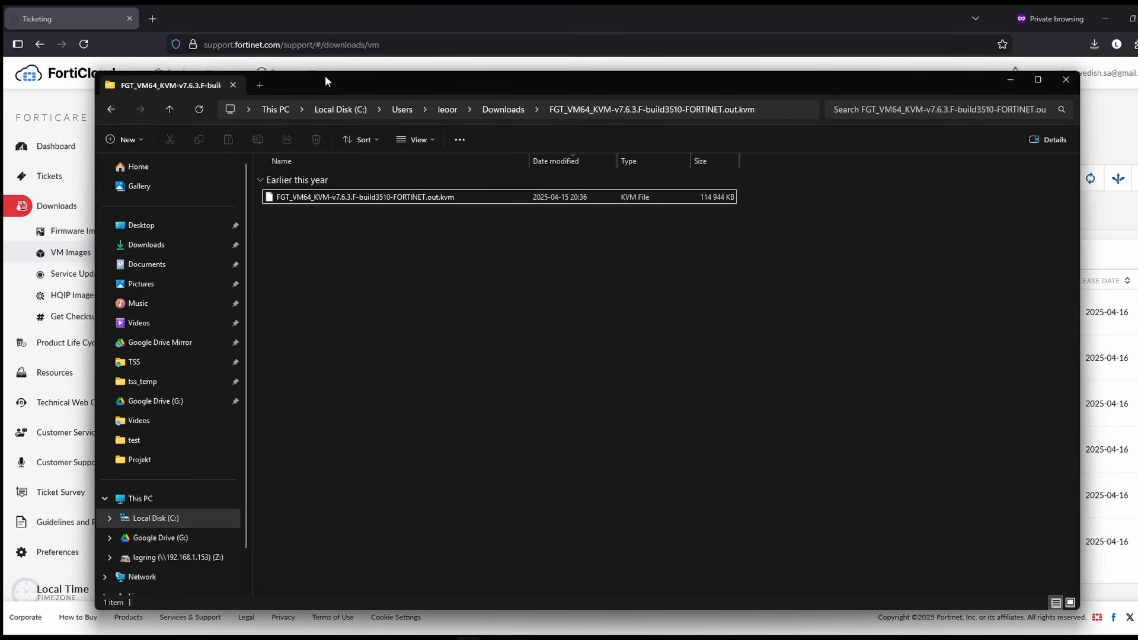
Step: Switch to GNS3 and start a new security device template that installs an appliance from the GNS3 server
{"action": "left_click", "coordinate": [1009, 83]}
{"action": "left_click", "coordinate": [1107, 20]}
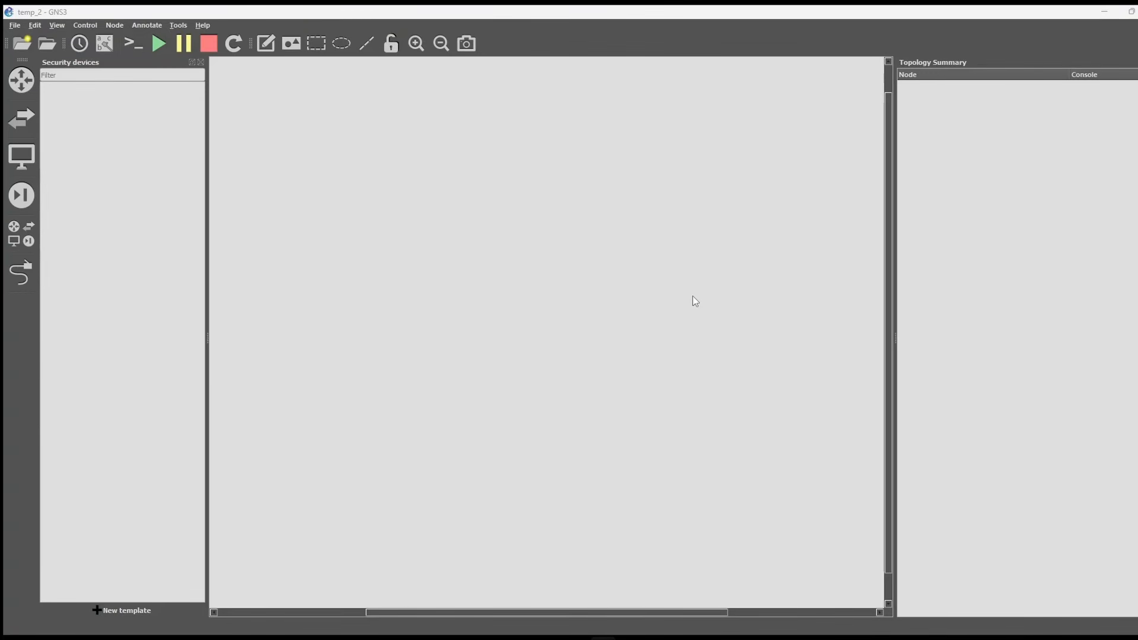
{"action": "left_click", "coordinate": [599, 294]}
{"action": "left_click", "coordinate": [24, 207]}
{"action": "left_click", "coordinate": [24, 211]}
{"action": "left_click", "coordinate": [114, 611]}
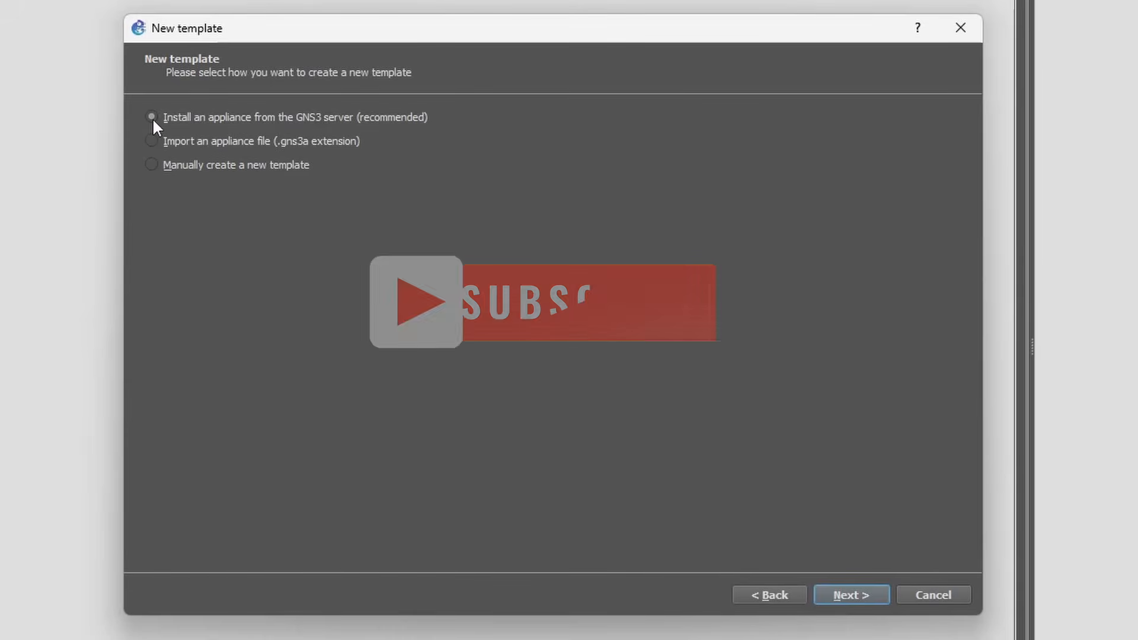
{"action": "left_click", "coordinate": [855, 594]}
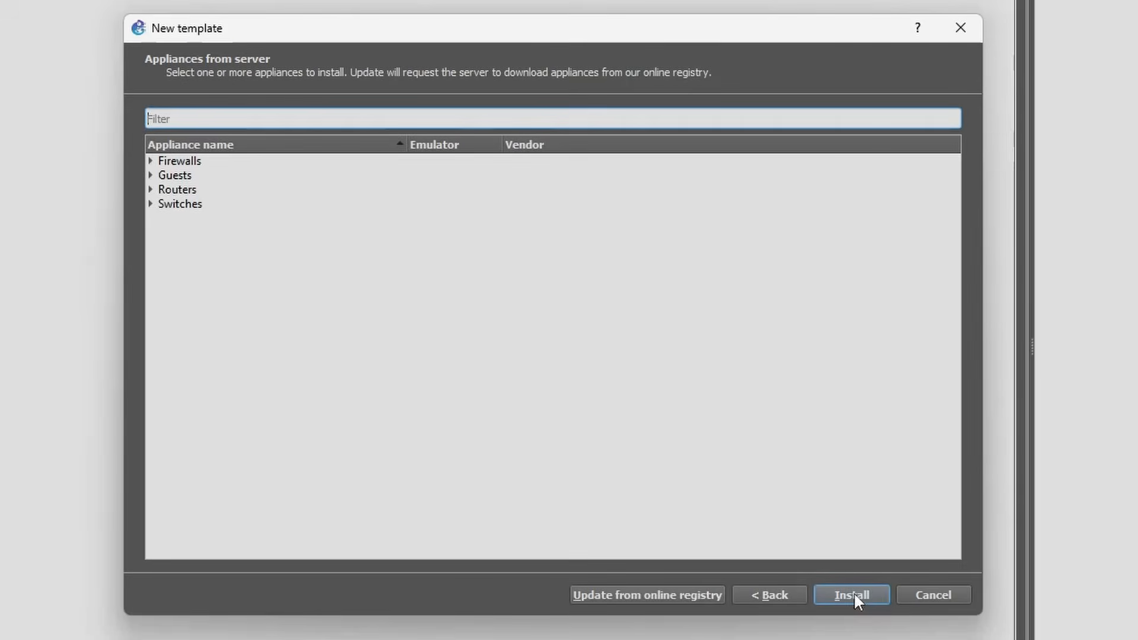
Step: Choose the FortiGate firewall appliance for installation on the GNS3 VM, using the Qemu binary /usr/bin/qemu-system-x86_64 (v8.0.4)
{"action": "left_click", "coordinate": [169, 163]}
{"action": "left_click", "coordinate": [151, 162]}
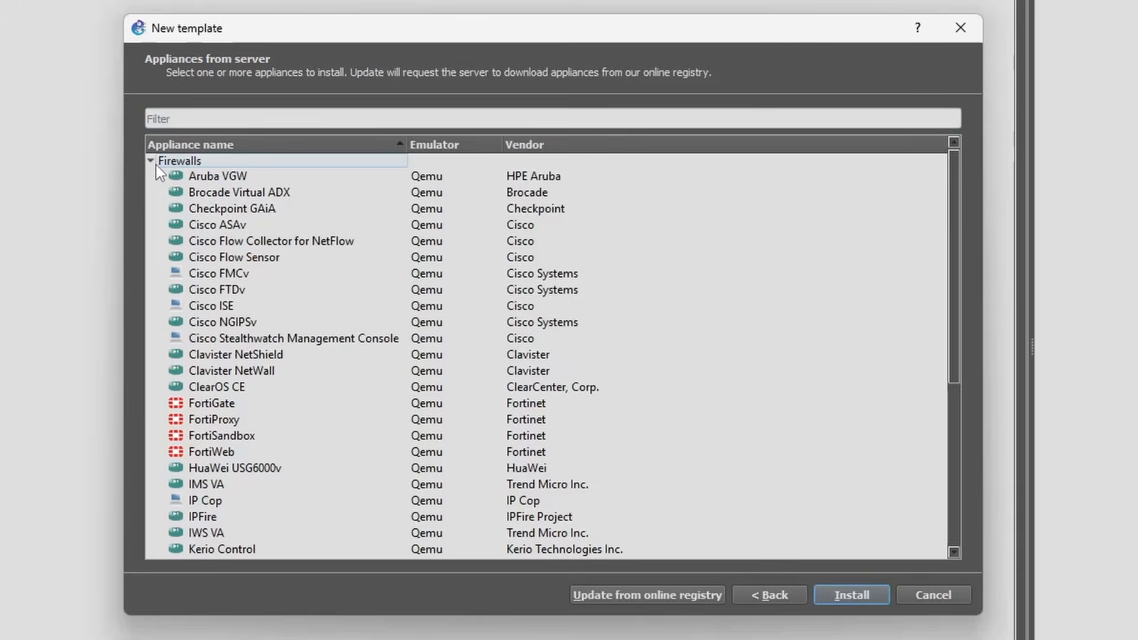
{"action": "left_click", "coordinate": [212, 405]}
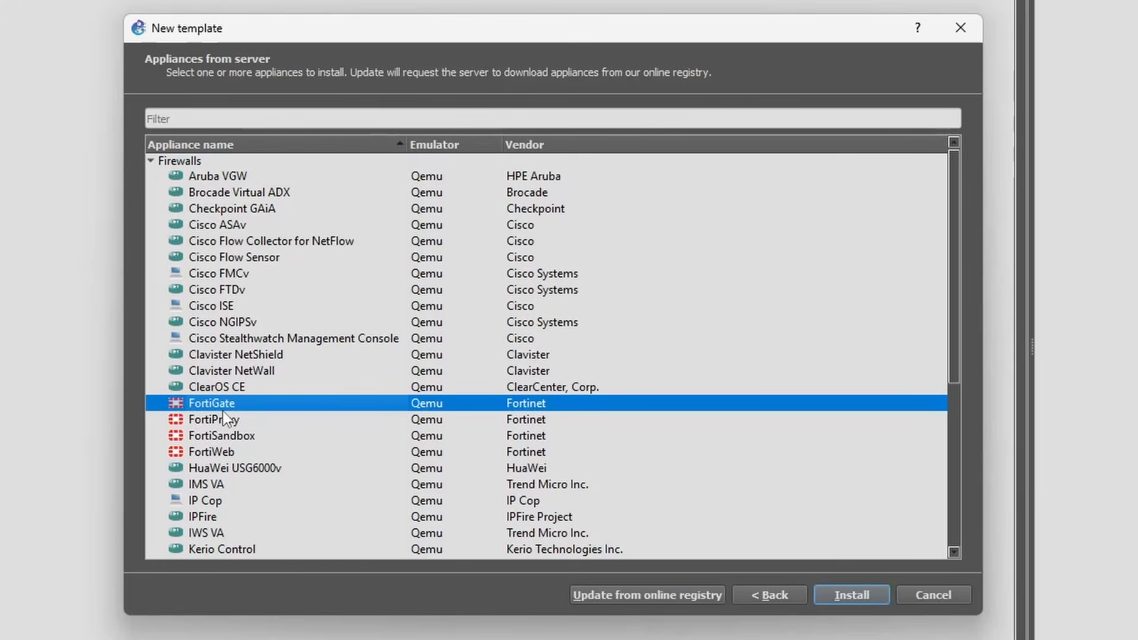
{"action": "mouse_move", "coordinate": [224, 414]}
{"action": "left_click", "coordinate": [833, 590]}
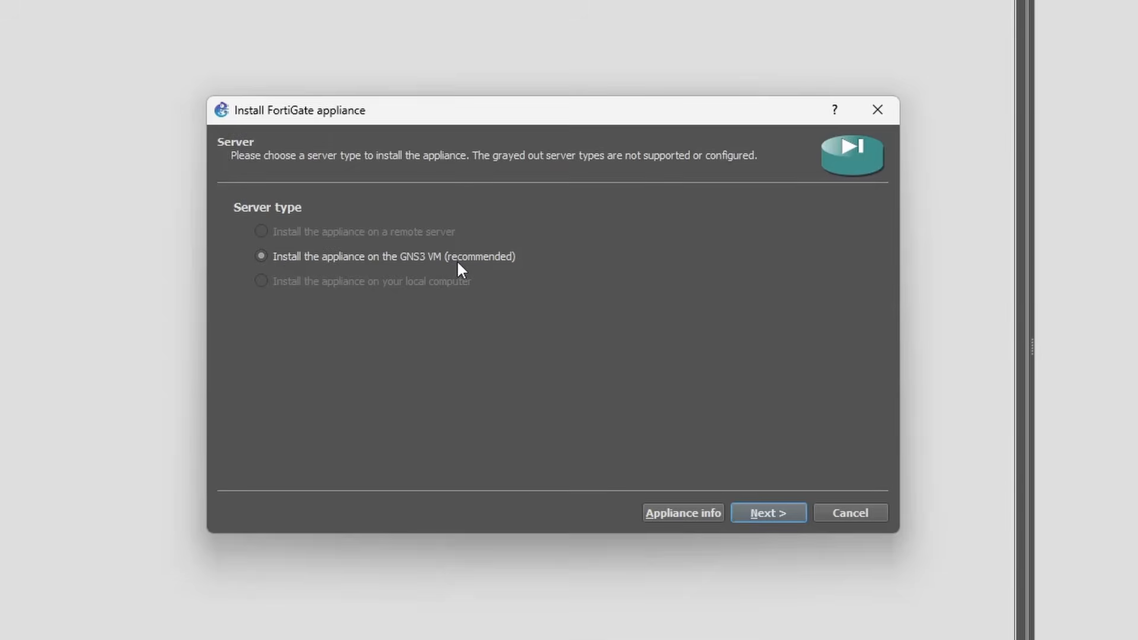
{"action": "left_click", "coordinate": [772, 512]}
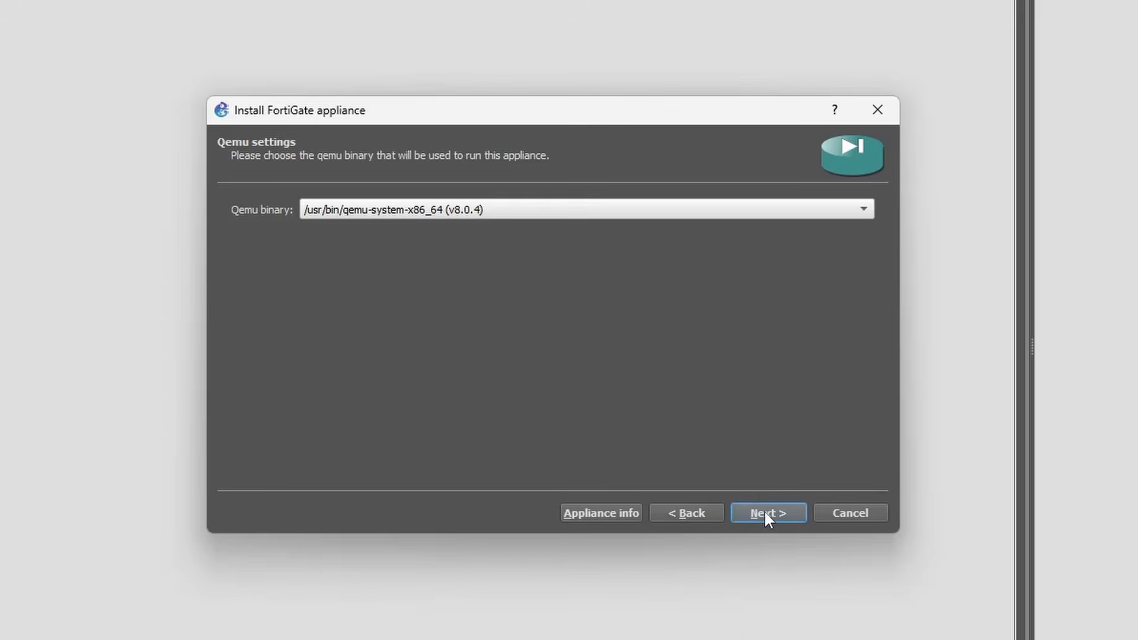
{"action": "left_click", "coordinate": [763, 514]}
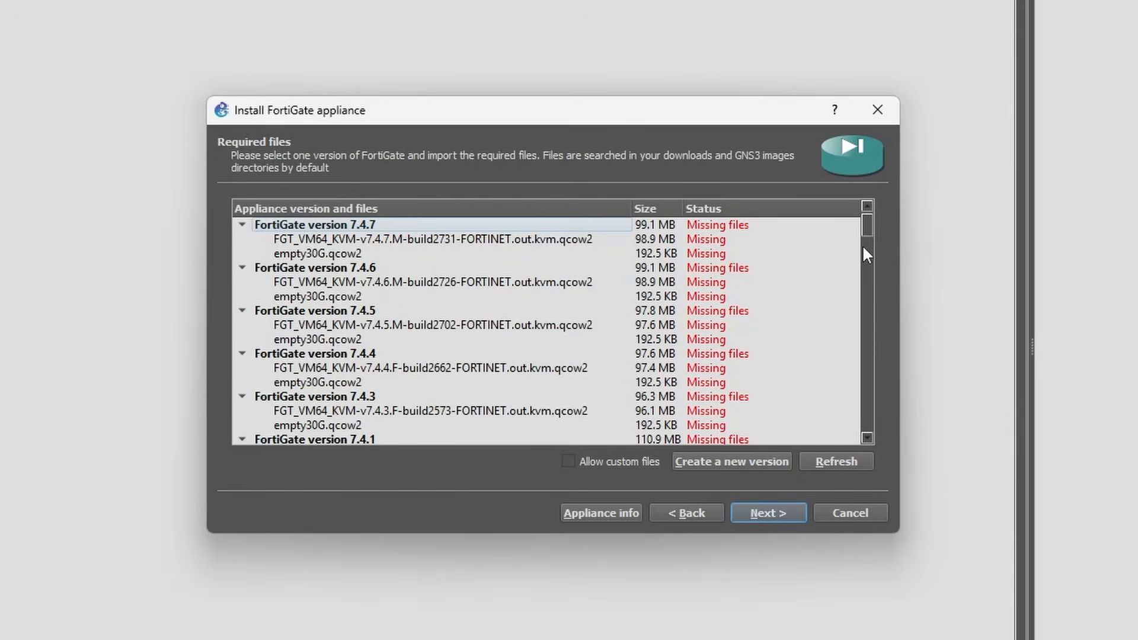
Step: Create a new FortiGate appliance version named 7.6.3 after looking through the listed versions
{"action": "left_click_drag", "start_coordinate": [869, 228], "coordinate": [874, 435]}
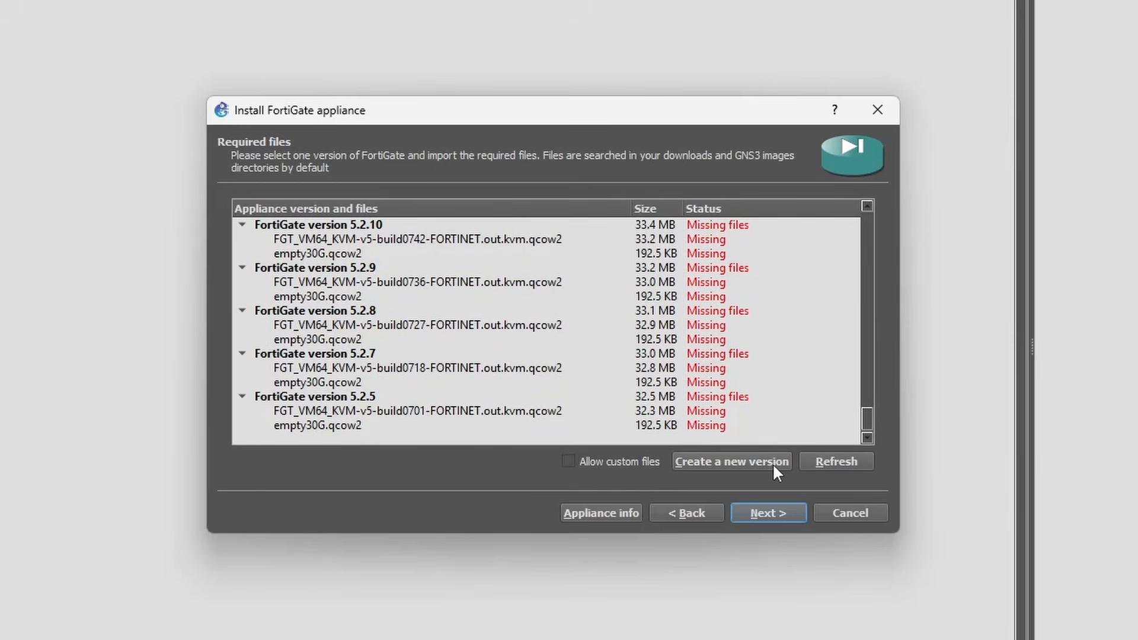
{"action": "left_click_drag", "start_coordinate": [867, 418], "coordinate": [864, 225]}
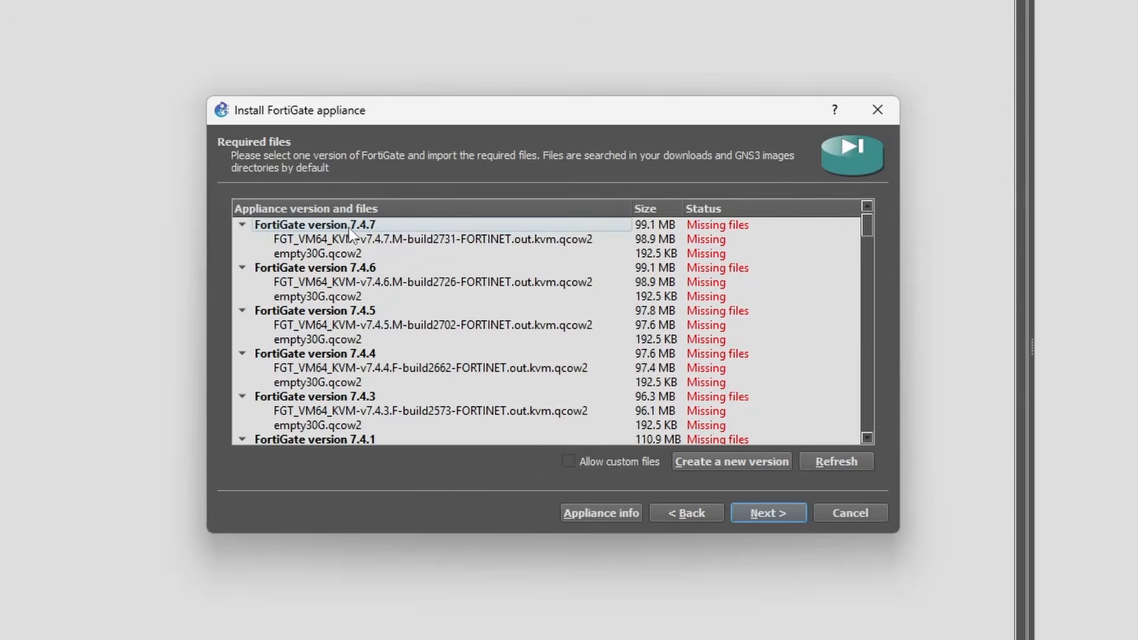
{"action": "left_click", "coordinate": [731, 462]}
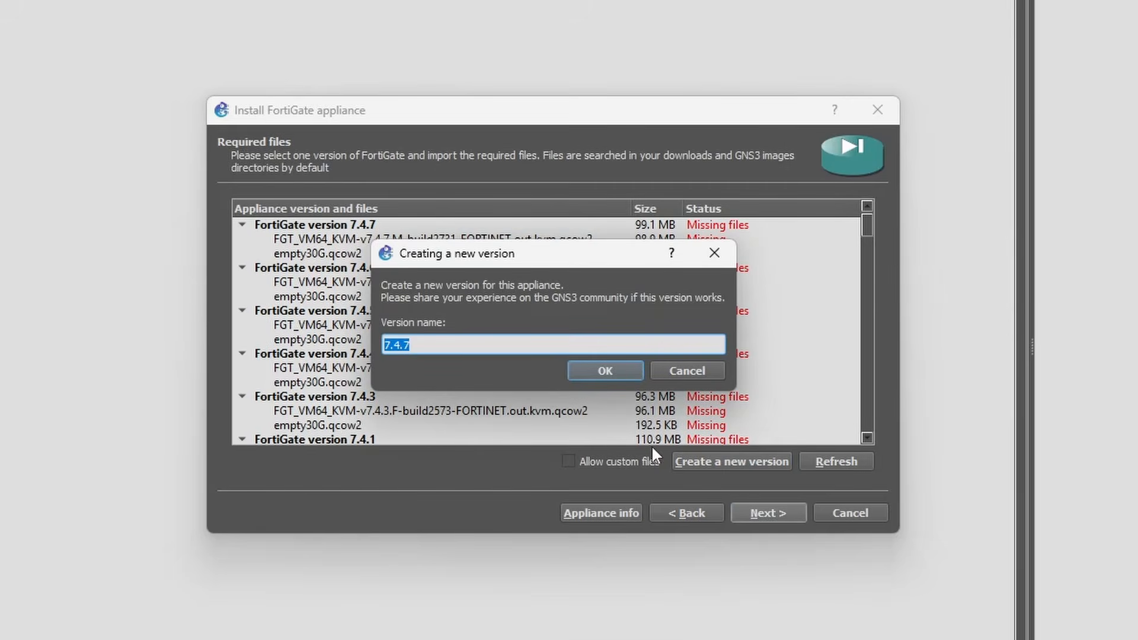
{"action": "left_click", "coordinate": [417, 346]}
{"action": "left_click_drag", "start_coordinate": [390, 346], "coordinate": [518, 341]}
{"action": "type", "text": ".6.3"}
{"action": "left_click", "coordinate": [589, 369]}
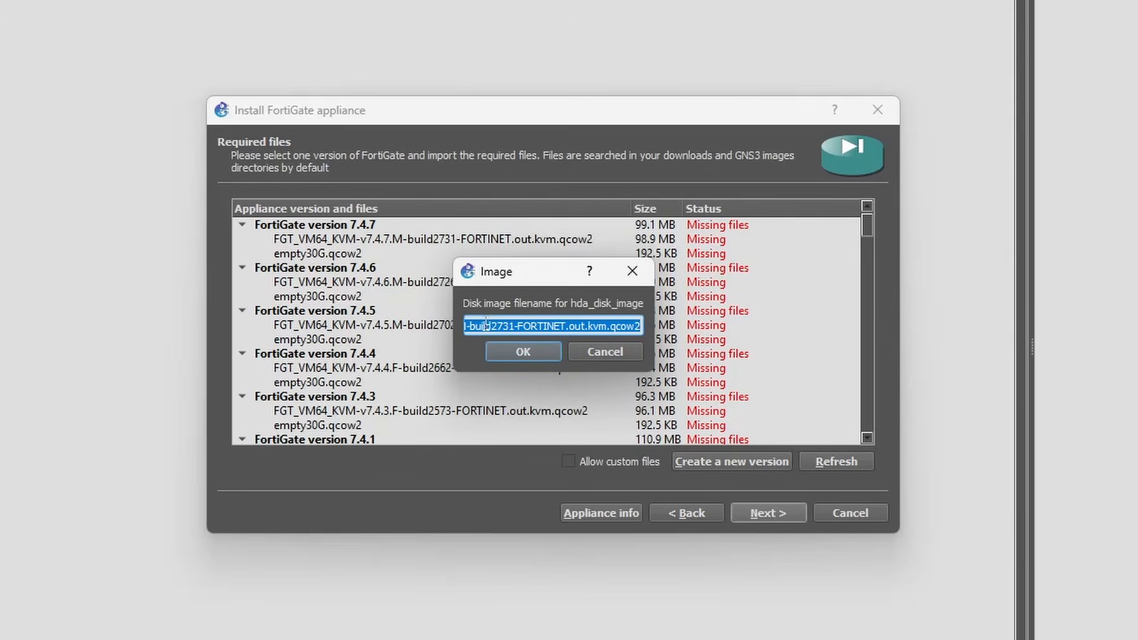
Step: Copy the complete suggested disk image filename for hda_disk_image, FGT_VM64_KVM-v7.4.7.M-build2731-FORTINET.out.kvm.qcow2
{"action": "left_click", "coordinate": [509, 327]}
{"action": "key", "text": "Left"}
{"action": "key", "text": "Left"}
{"action": "key", "text": "Left"}
{"action": "key", "text": "Left"}
{"action": "key", "text": "Left"}
{"action": "key", "text": "Left"}
{"action": "key", "text": "Left"}
{"action": "key", "text": "Left"}
{"action": "key", "text": "Left"}
{"action": "key", "text": "Left"}
{"action": "key", "text": "Left"}
{"action": "key", "text": "Left"}
{"action": "key", "text": "Left"}
{"action": "key", "text": "Left"}
{"action": "key", "text": "Left"}
{"action": "key", "text": "Left"}
{"action": "key", "text": "Left"}
{"action": "key", "text": "Left"}
{"action": "key", "text": "Left"}
{"action": "key", "text": "Left"}
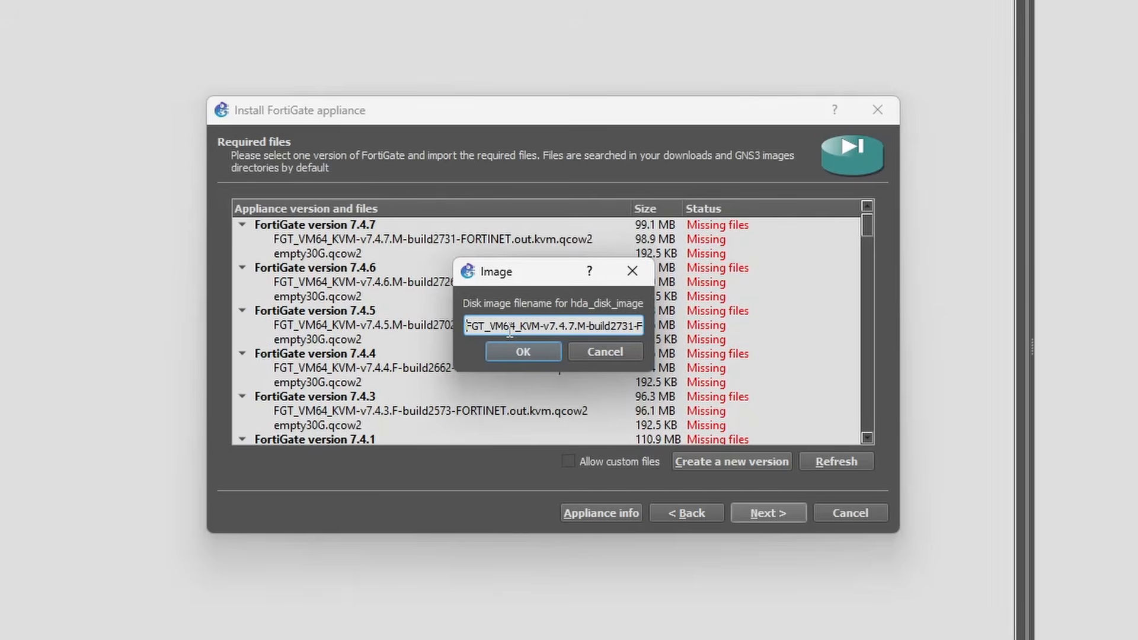
{"action": "key", "text": "ctrl+a"}
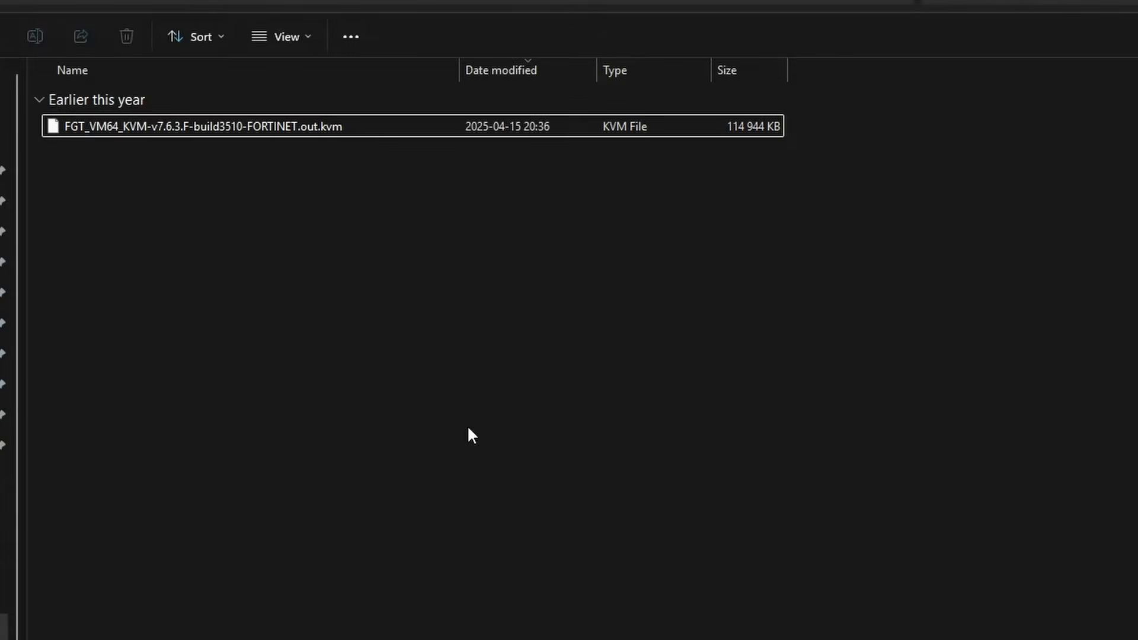
Step: Switch to File Explorer and rename the extracted KVM file to FGT_VM64_KVM-v7.4.7.M-build2731-FORTINET.out.kvm.qcow2, accepting the extension change
{"action": "left_click", "coordinate": [383, 129]}
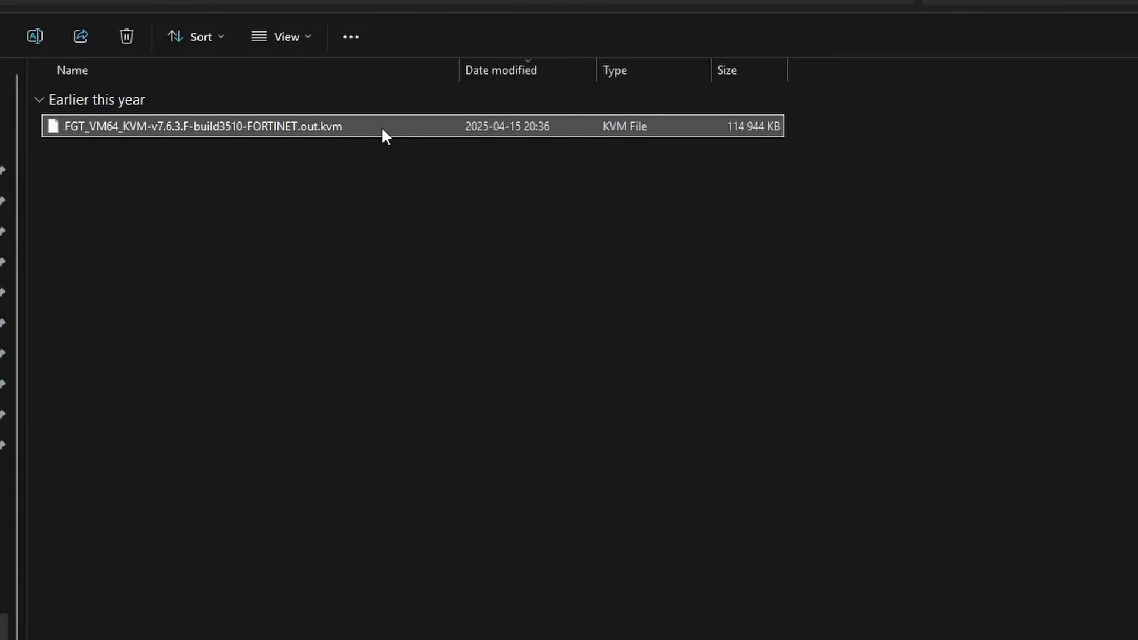
{"action": "left_click", "coordinate": [351, 128]}
{"action": "key", "text": "ctrl+a"}
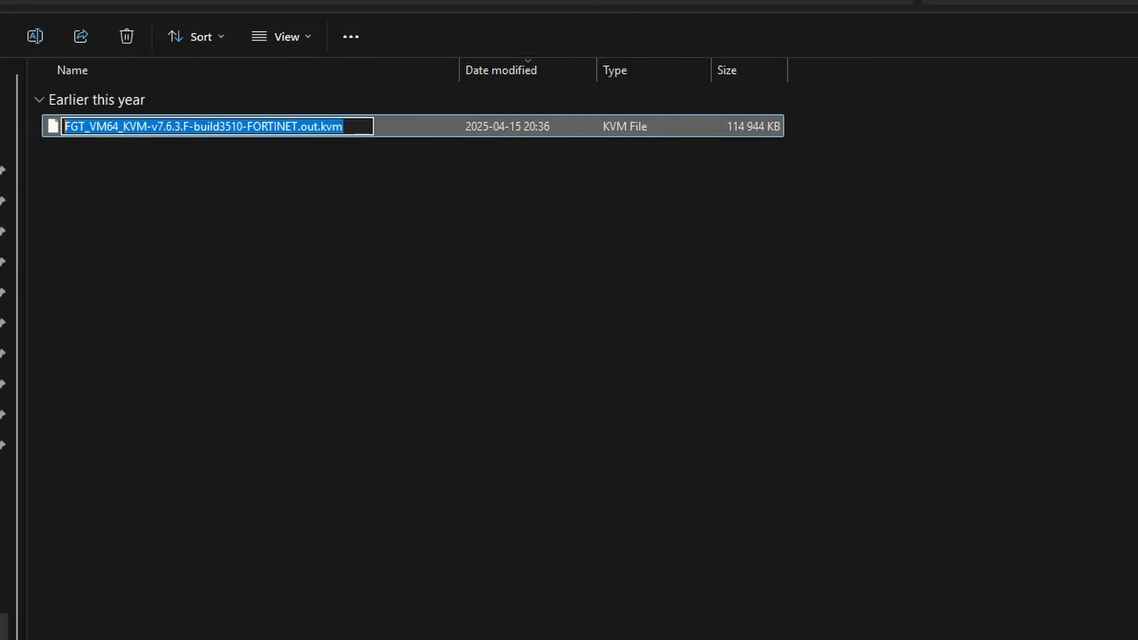
{"action": "key", "text": "ctrl+v"}
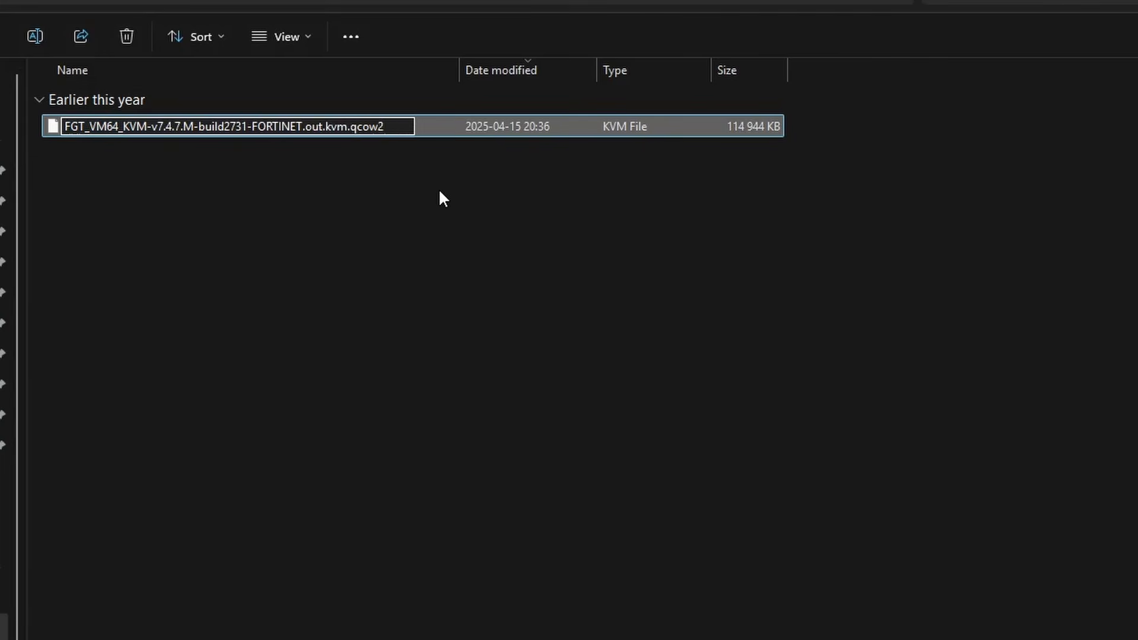
{"action": "key", "text": "Return"}
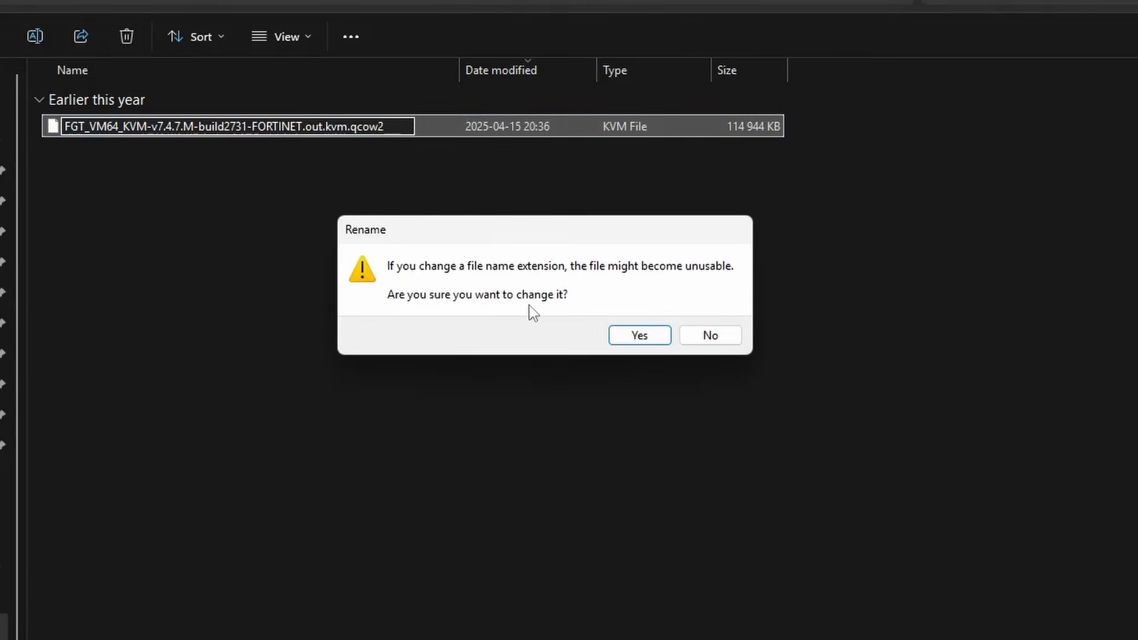
{"action": "left_click", "coordinate": [636, 334]}
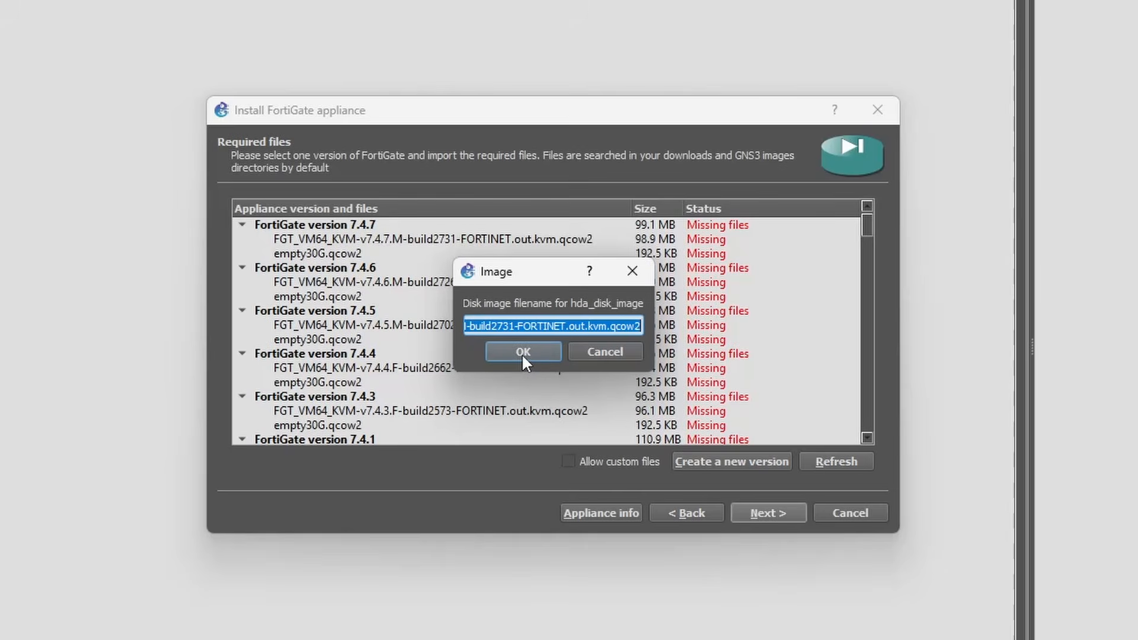
Step: Back in GNS3, accept the suggested hda filename and empty30G.qcow2 for hdb, then check the empty30G.qcow2 entry under FortiGate version 7.6.3
{"action": "left_click", "coordinate": [521, 352]}
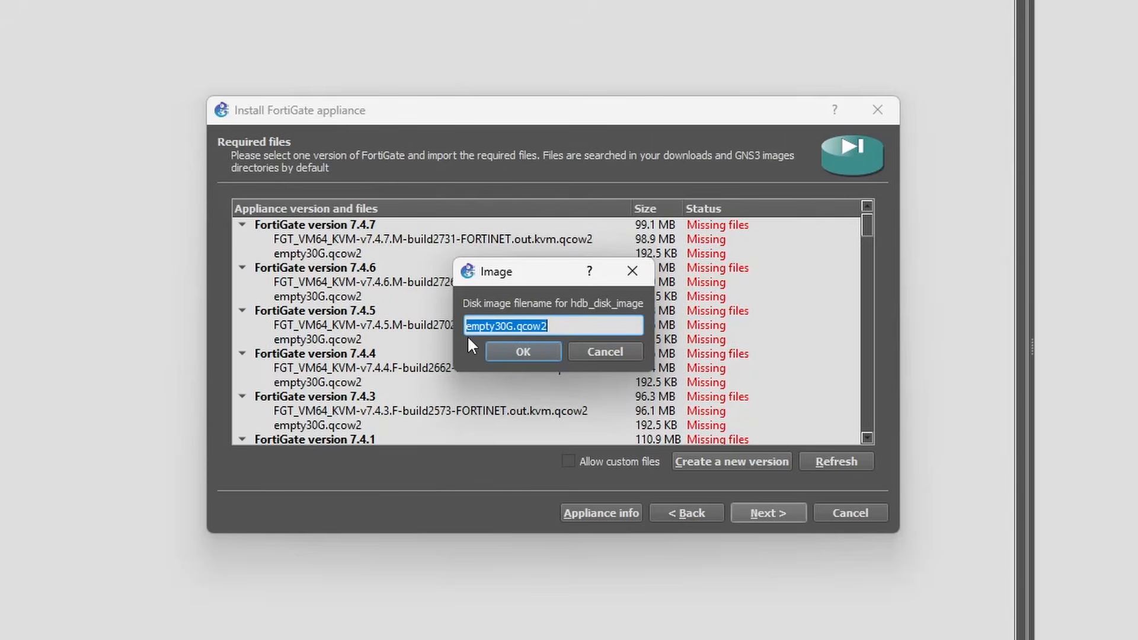
{"action": "left_click", "coordinate": [523, 351]}
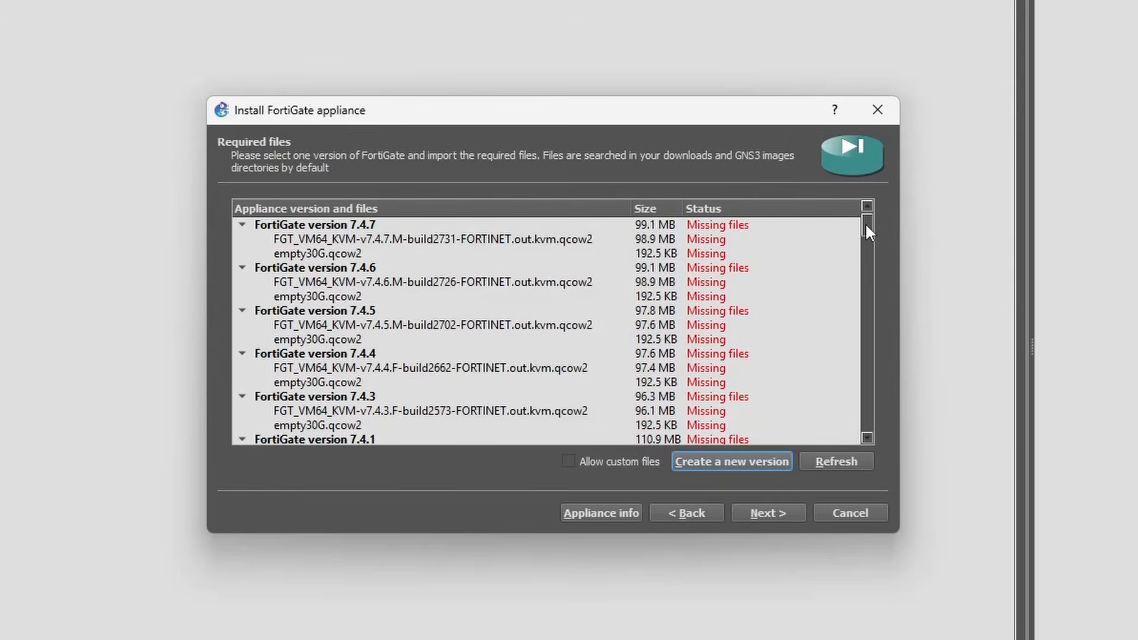
{"action": "left_click_drag", "start_coordinate": [865, 222], "coordinate": [866, 437]}
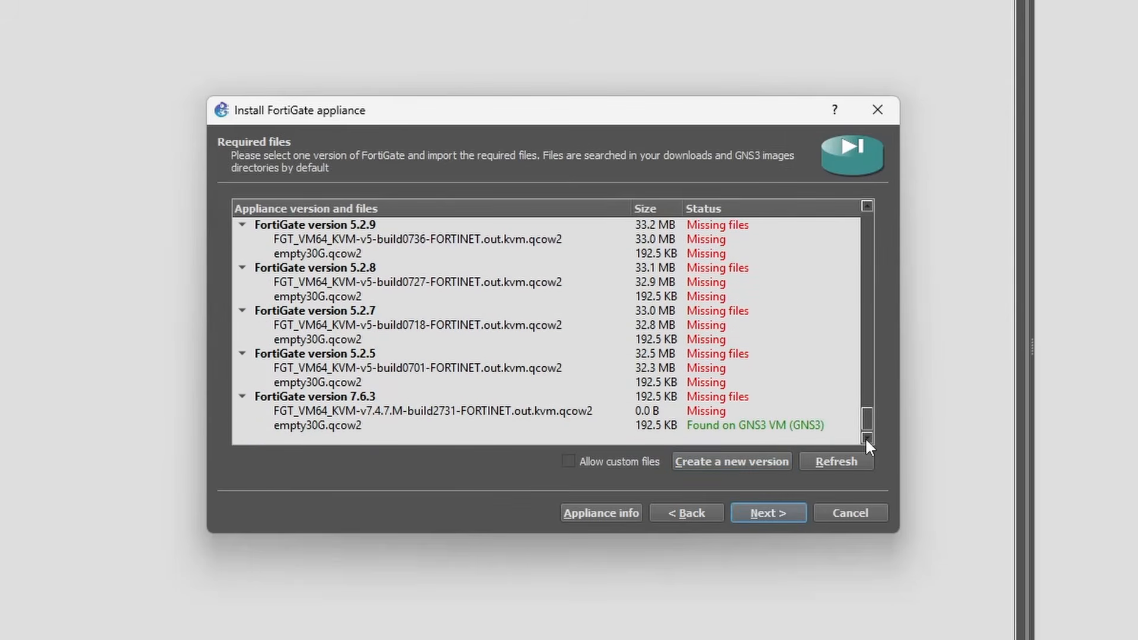
{"action": "left_click", "coordinate": [320, 425]}
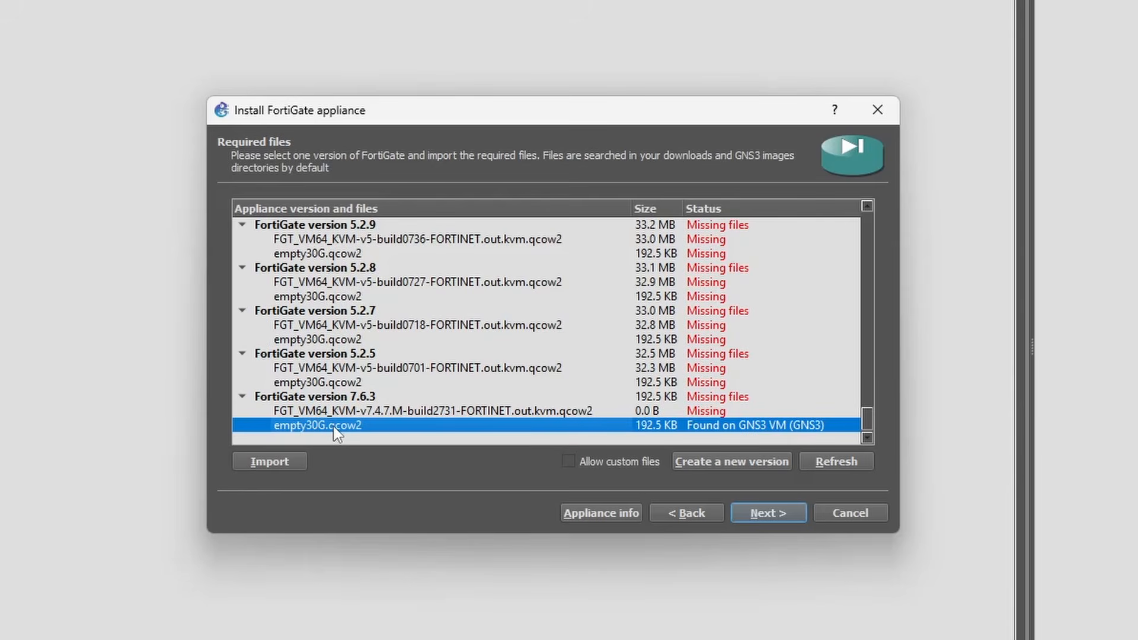
Step: Import the renamed qcow2 image from the extracted FortiGate folder in Downloads as version 7.6.3's missing FGT_VM64_KVM file
{"action": "left_click", "coordinate": [389, 410]}
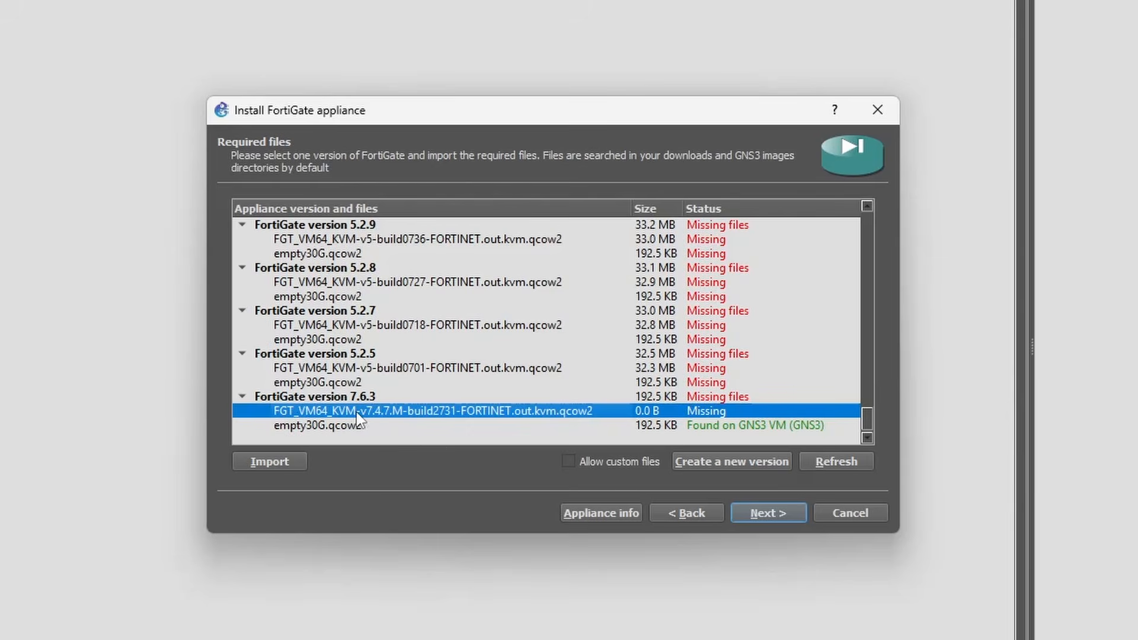
{"action": "left_click", "coordinate": [264, 462]}
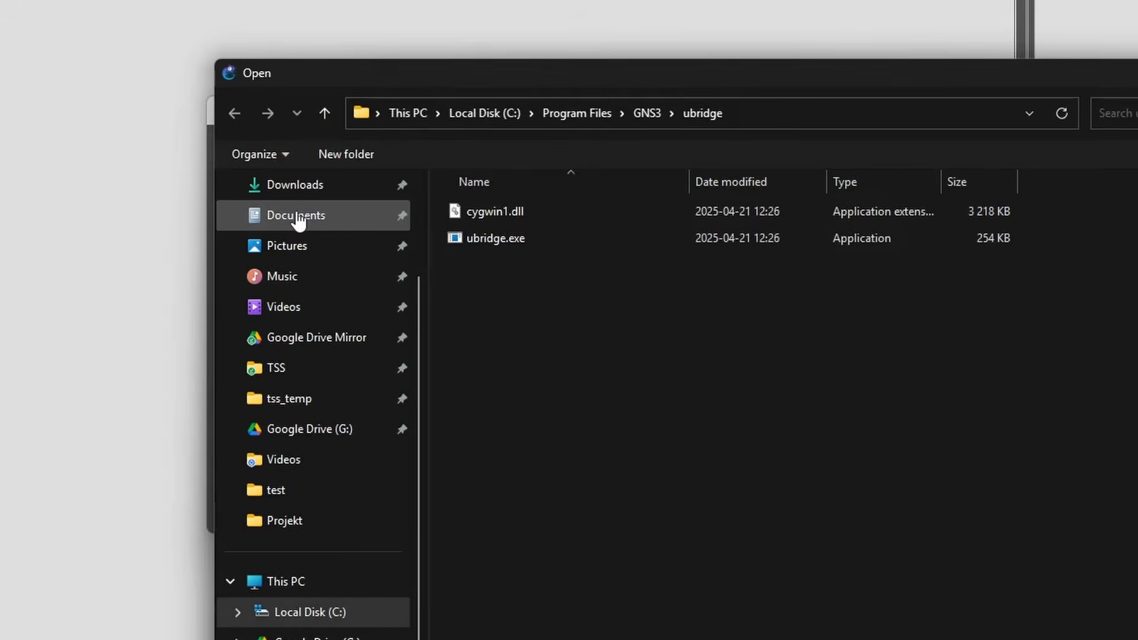
{"action": "left_click", "coordinate": [294, 188]}
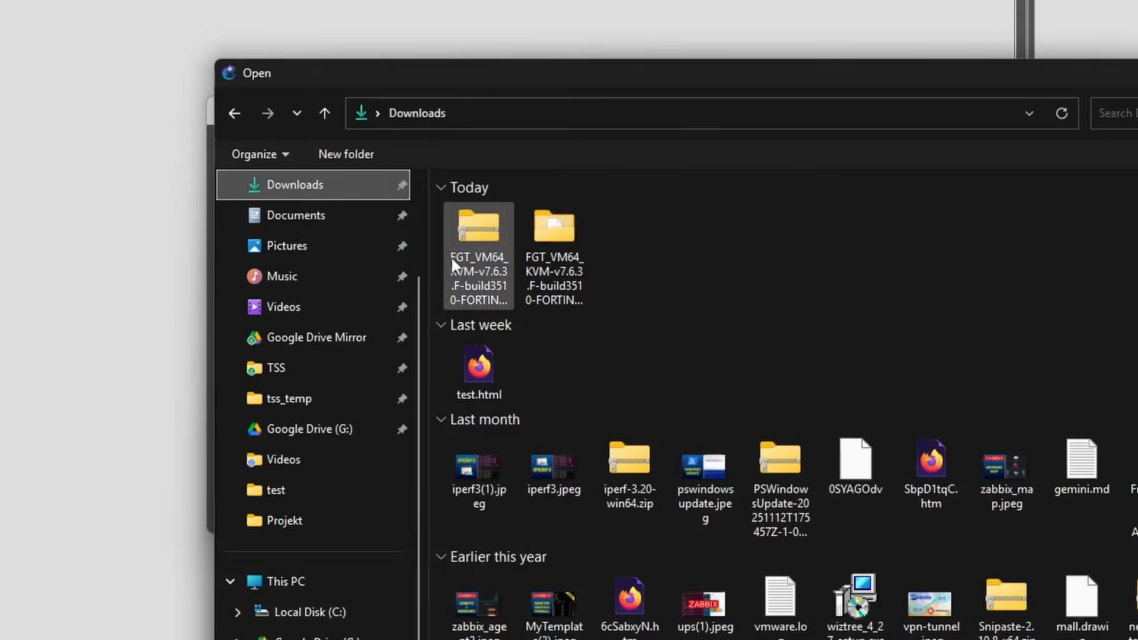
{"action": "double_click", "coordinate": [552, 241]}
{"action": "double_click", "coordinate": [554, 238]}
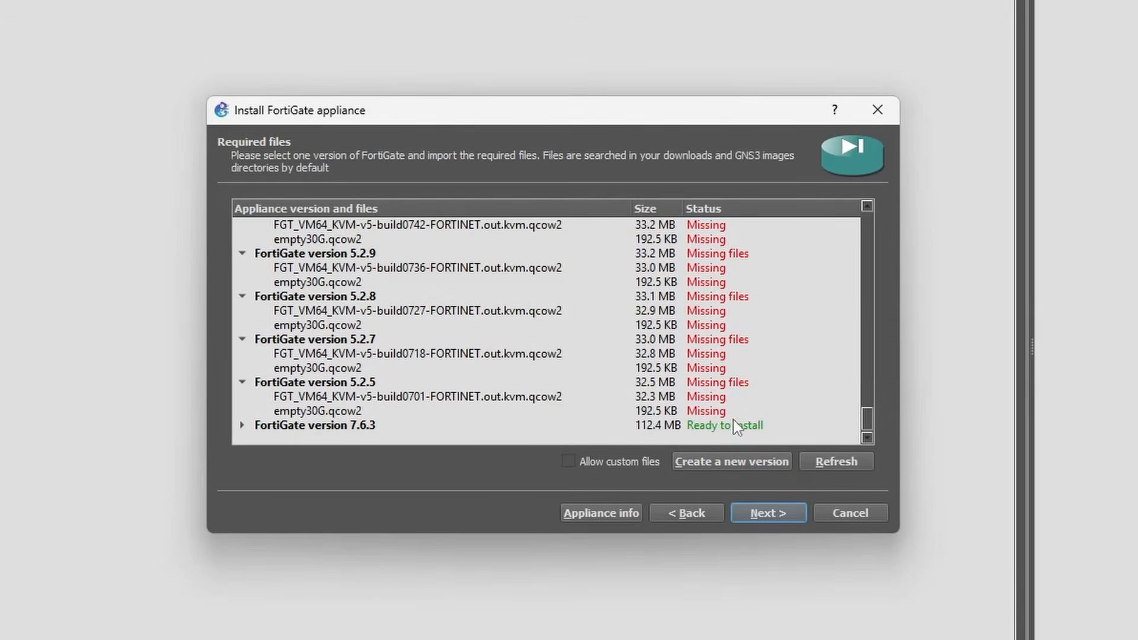
Step: Expand FortiGate version 7.6.3 to check its files and install that version
{"action": "left_click", "coordinate": [242, 425]}
{"action": "left_click", "coordinate": [867, 437]}
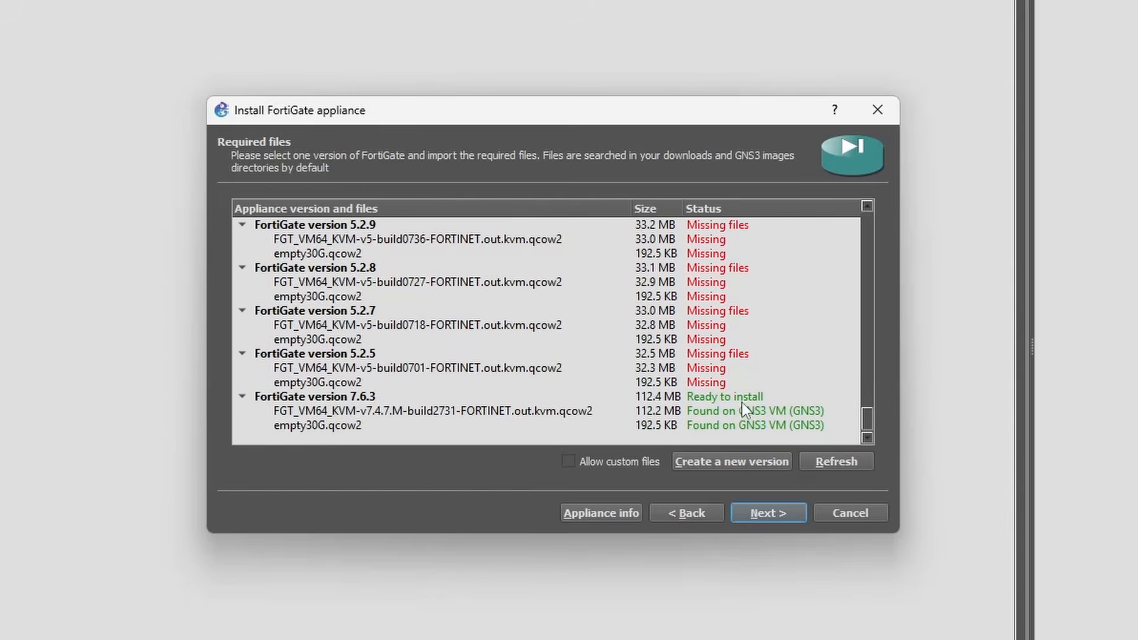
{"action": "left_click", "coordinate": [726, 400]}
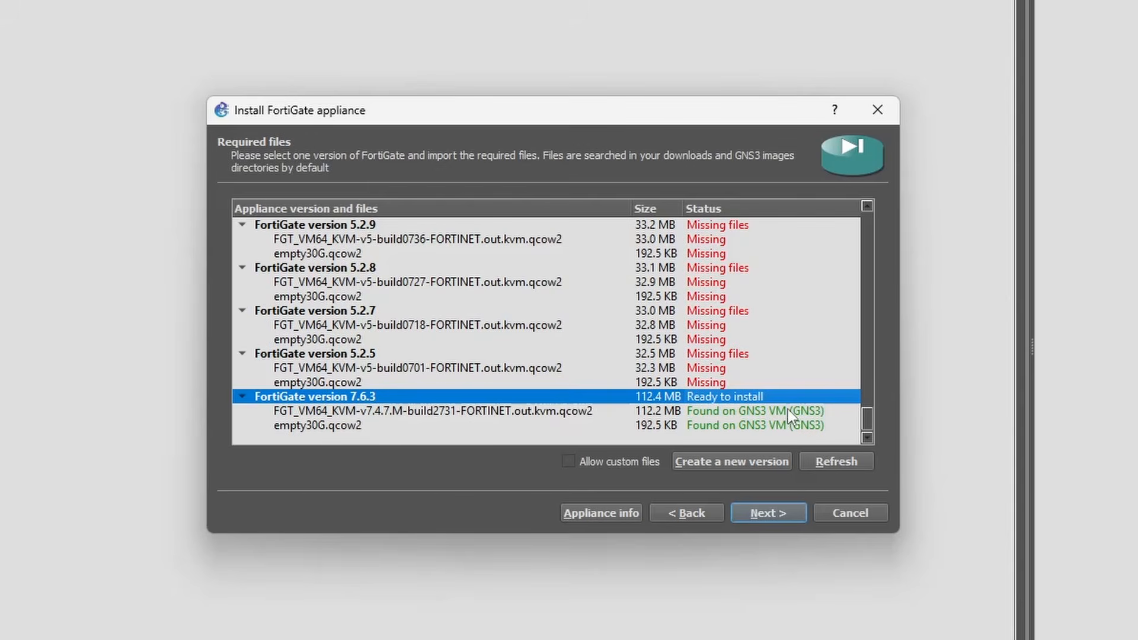
{"action": "left_click", "coordinate": [766, 507]}
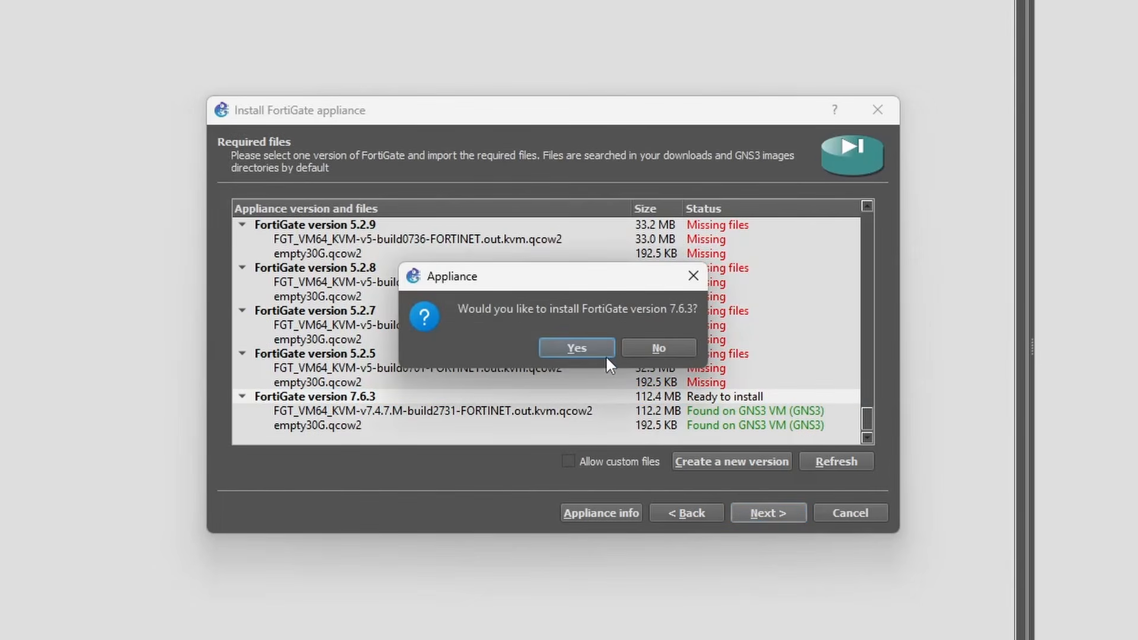
{"action": "left_click", "coordinate": [581, 347]}
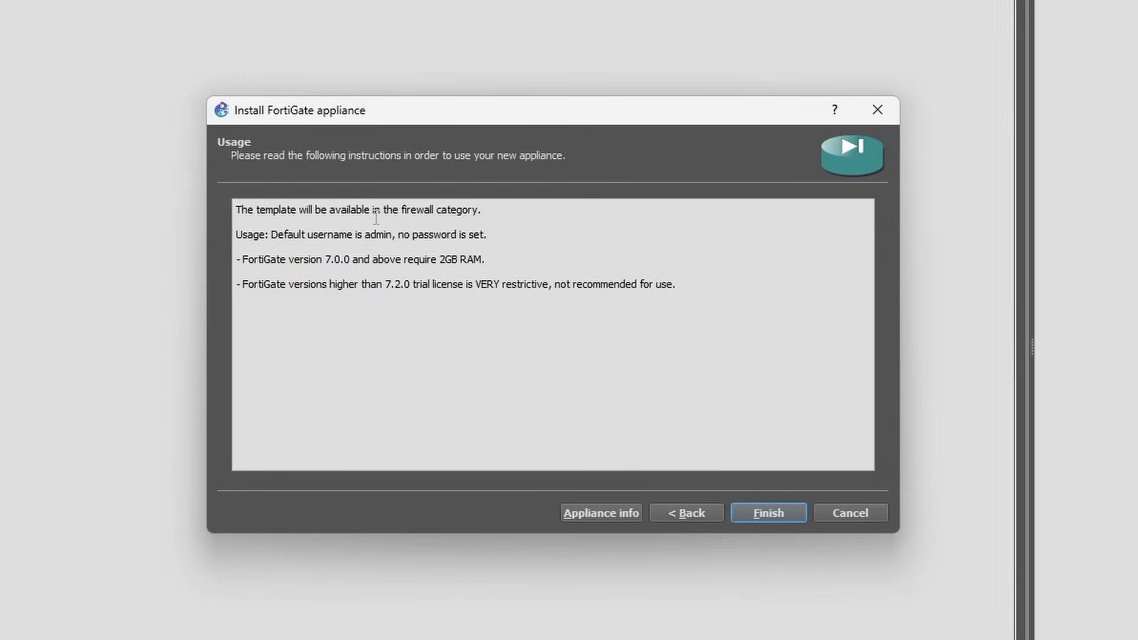
Step: Read the usage notes on device category, default login and RAM requirement, and finish the appliance installation
{"action": "left_click_drag", "start_coordinate": [330, 210], "coordinate": [479, 211]}
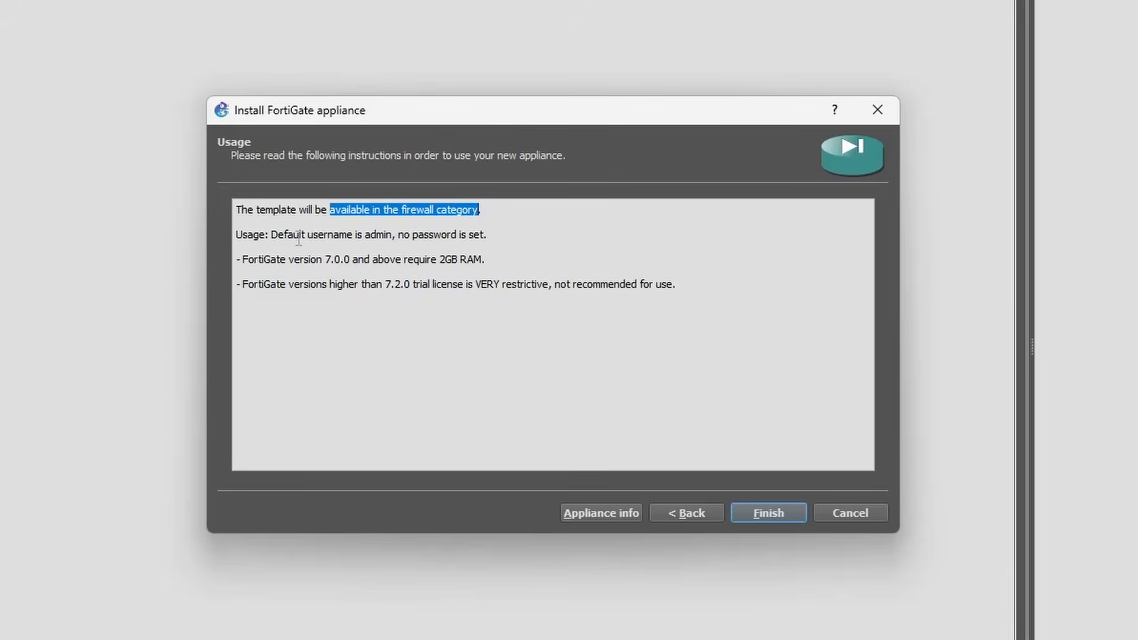
{"action": "double_click", "coordinate": [374, 240]}
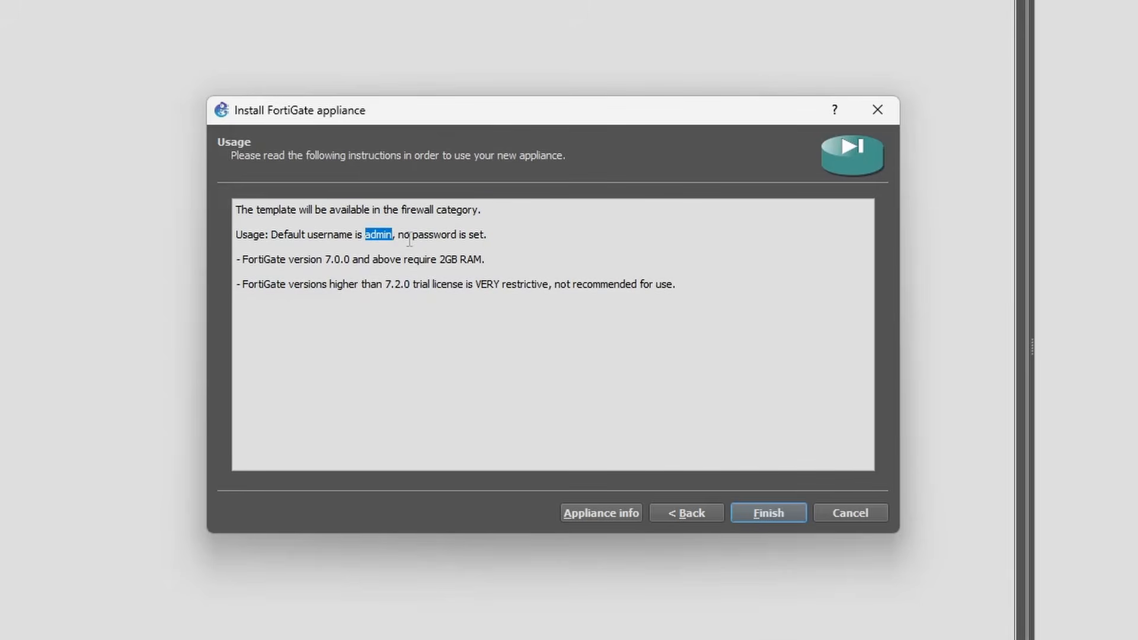
{"action": "left_click_drag", "start_coordinate": [398, 238], "coordinate": [458, 238]}
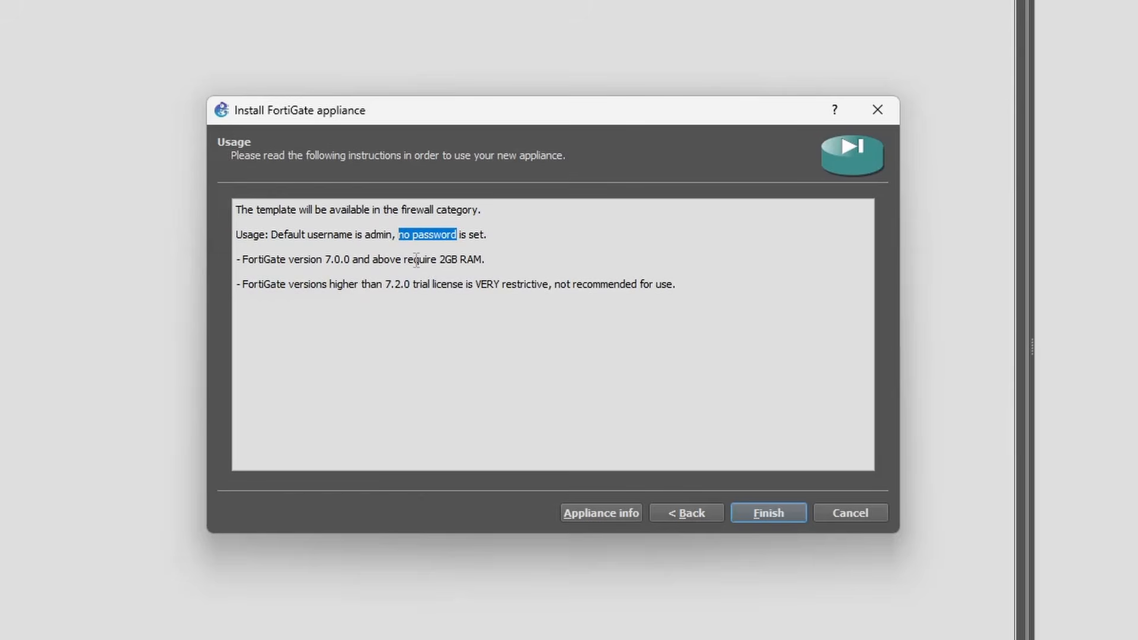
{"action": "left_click_drag", "start_coordinate": [437, 259], "coordinate": [483, 257]}
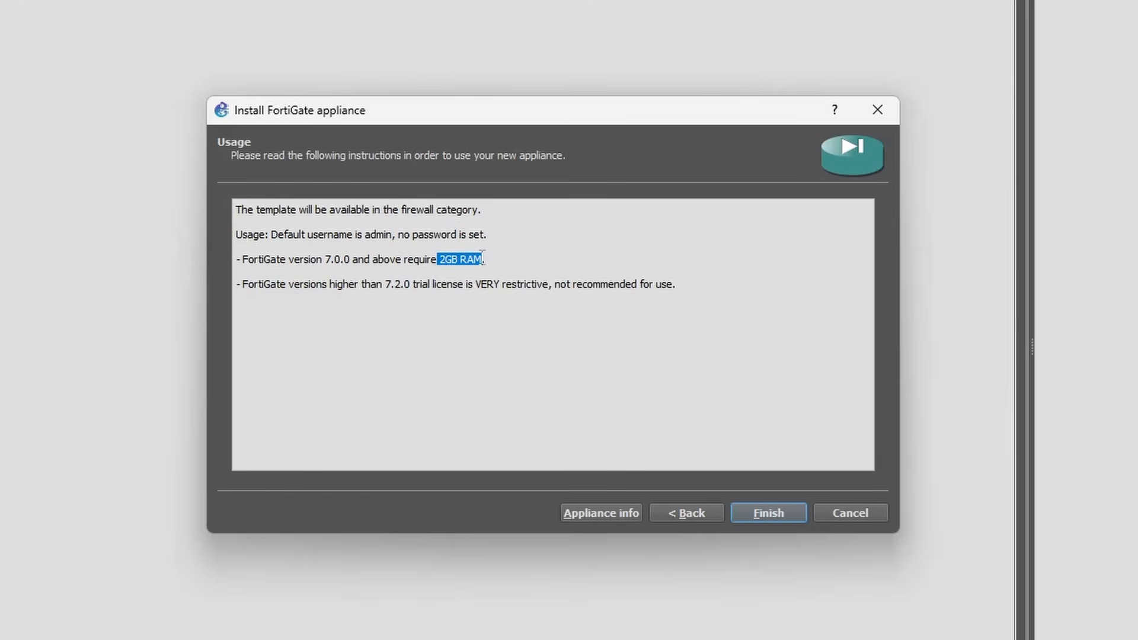
{"action": "left_click", "coordinate": [483, 259]}
{"action": "left_click_drag", "start_coordinate": [439, 261], "coordinate": [482, 263]}
{"action": "left_click", "coordinate": [482, 262]}
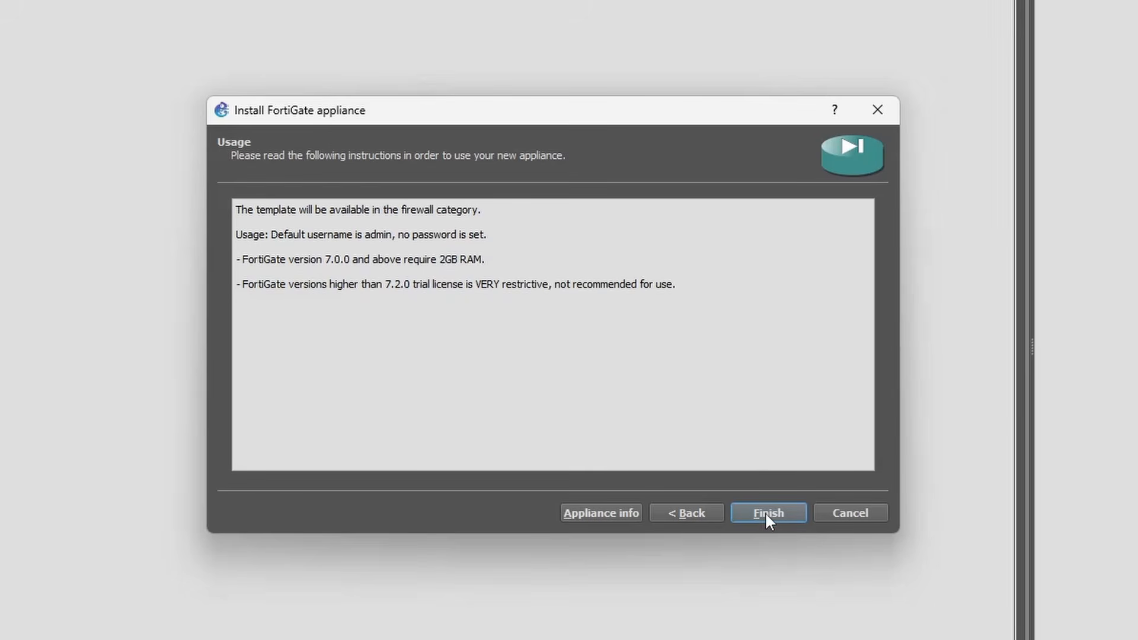
{"action": "left_click", "coordinate": [766, 514]}
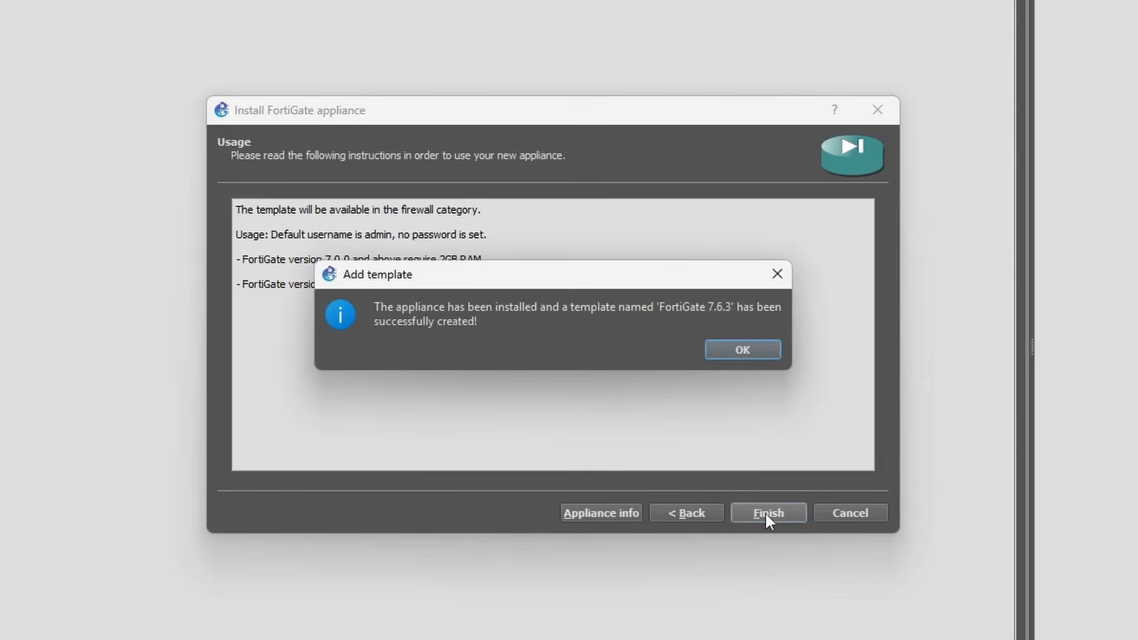
{"action": "left_click", "coordinate": [743, 350]}
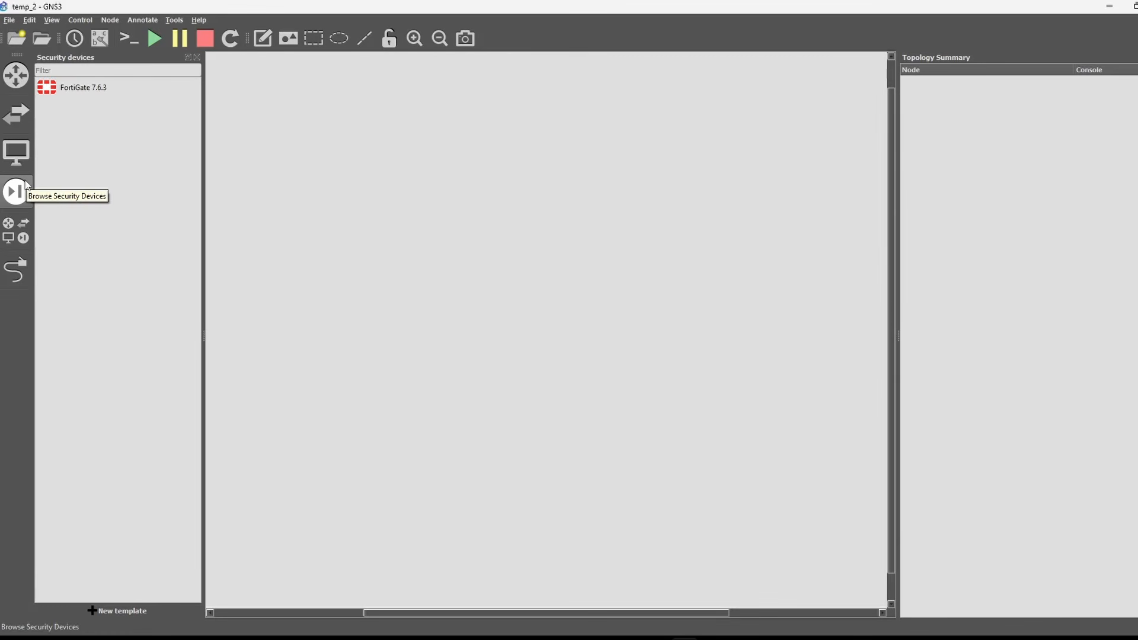
Step: Place a FortiGate 7.6.3 security device near the middle of the empty topology
{"action": "left_click", "coordinate": [78, 91]}
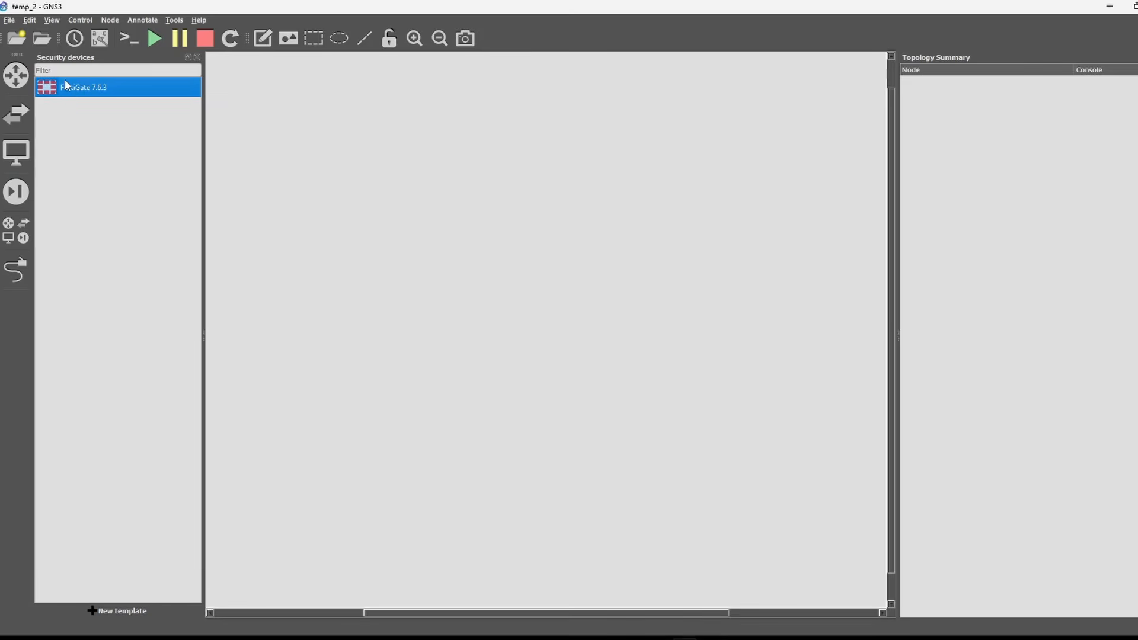
{"action": "left_click_drag", "start_coordinate": [52, 93], "coordinate": [471, 261]}
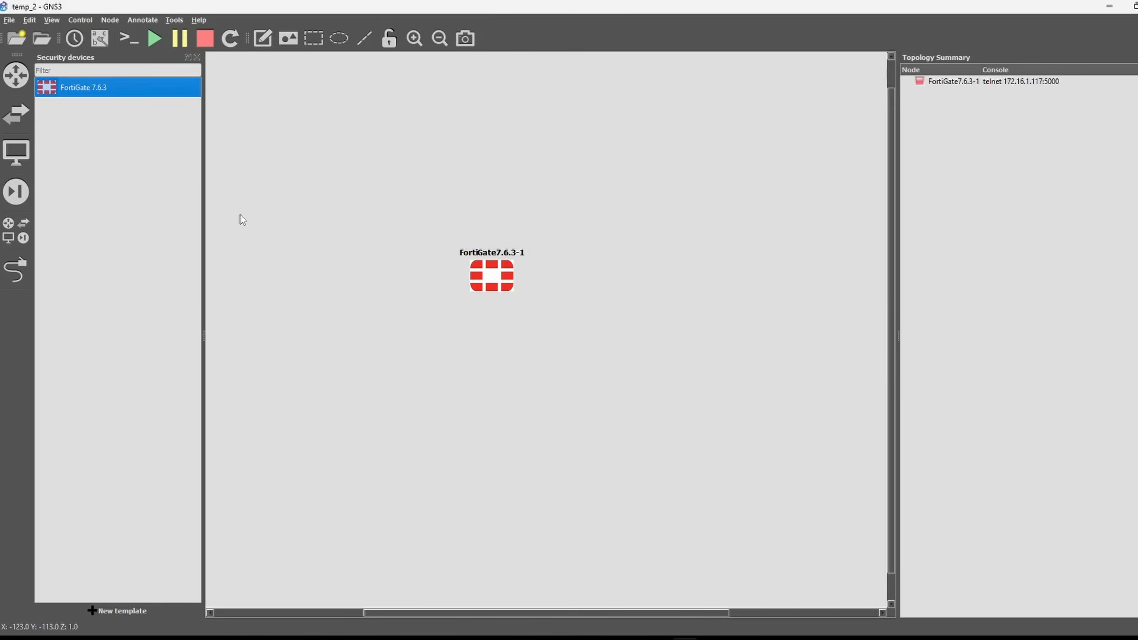
Step: Add a Cloud node from the list of all devices above the FortiGate, choosing the server to host it
{"action": "left_click", "coordinate": [16, 75]}
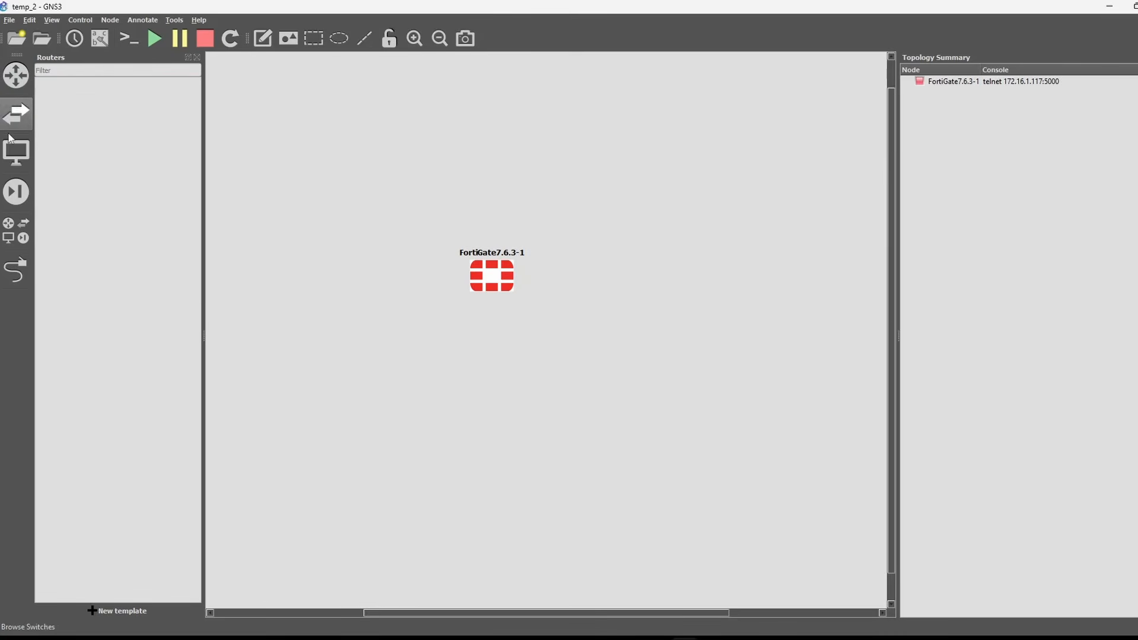
{"action": "left_click", "coordinate": [24, 226]}
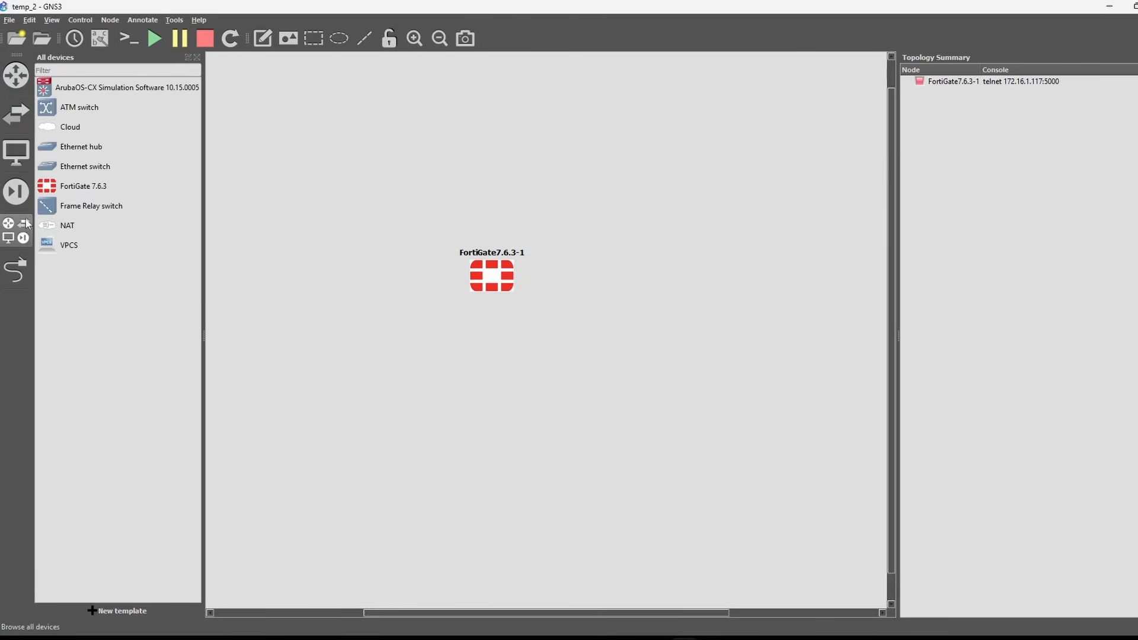
{"action": "left_click_drag", "start_coordinate": [42, 127], "coordinate": [379, 161]}
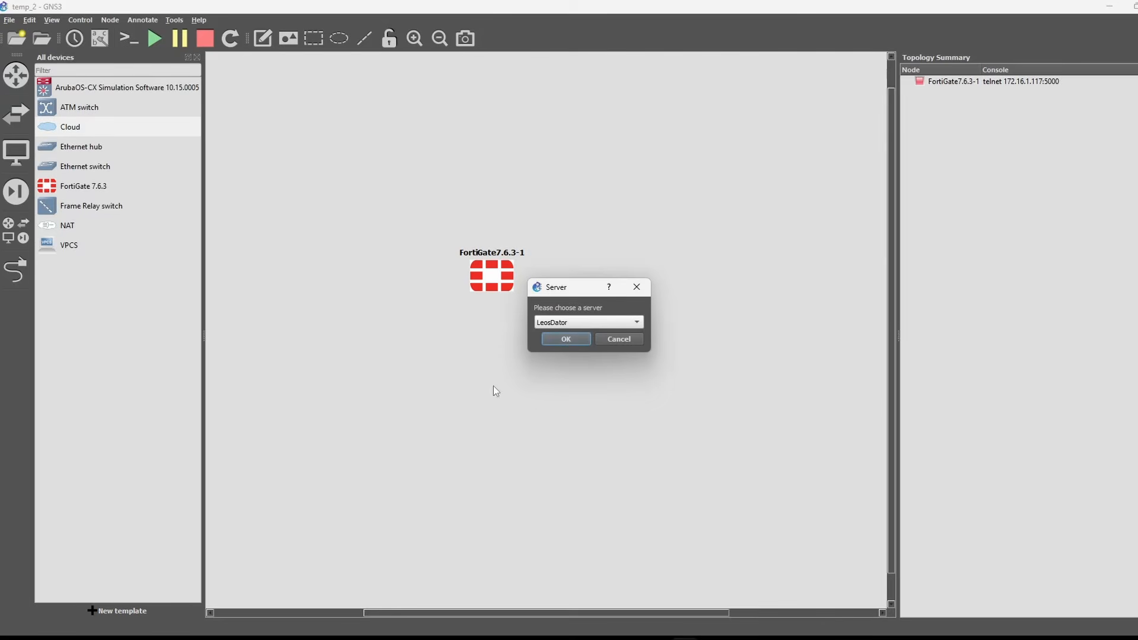
{"action": "left_click", "coordinate": [573, 325]}
{"action": "left_click", "coordinate": [575, 335]}
{"action": "left_click", "coordinate": [567, 340]}
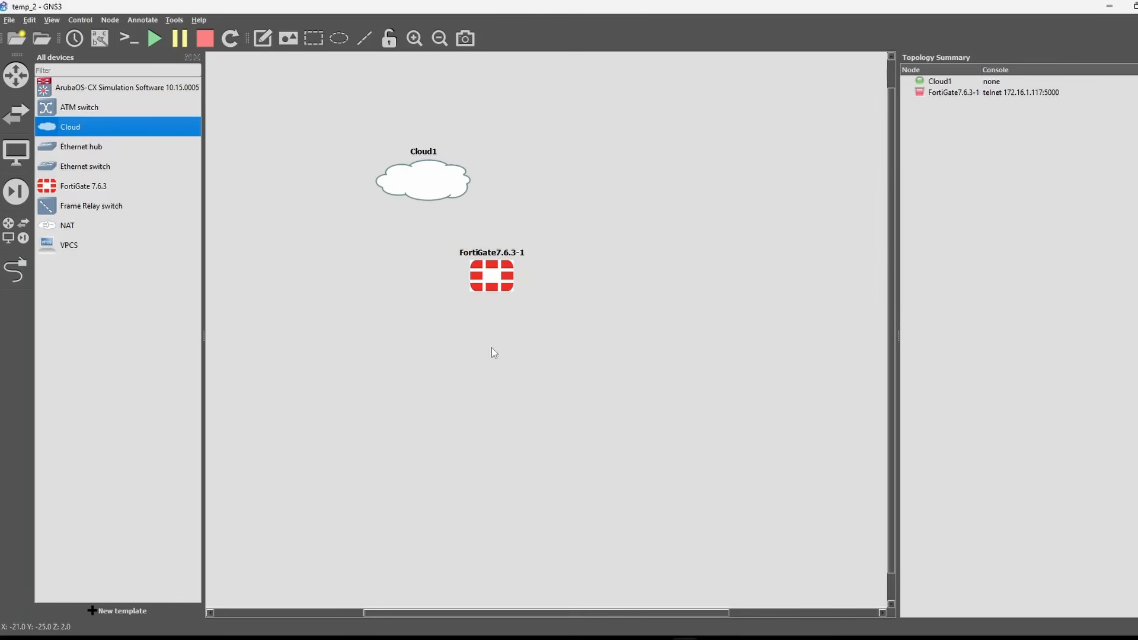
Step: Link Cloud1 to the FortiGate7.6.3-1 node and move the FortiGate slightly up and further right of the cloud
{"action": "left_click", "coordinate": [432, 198]}
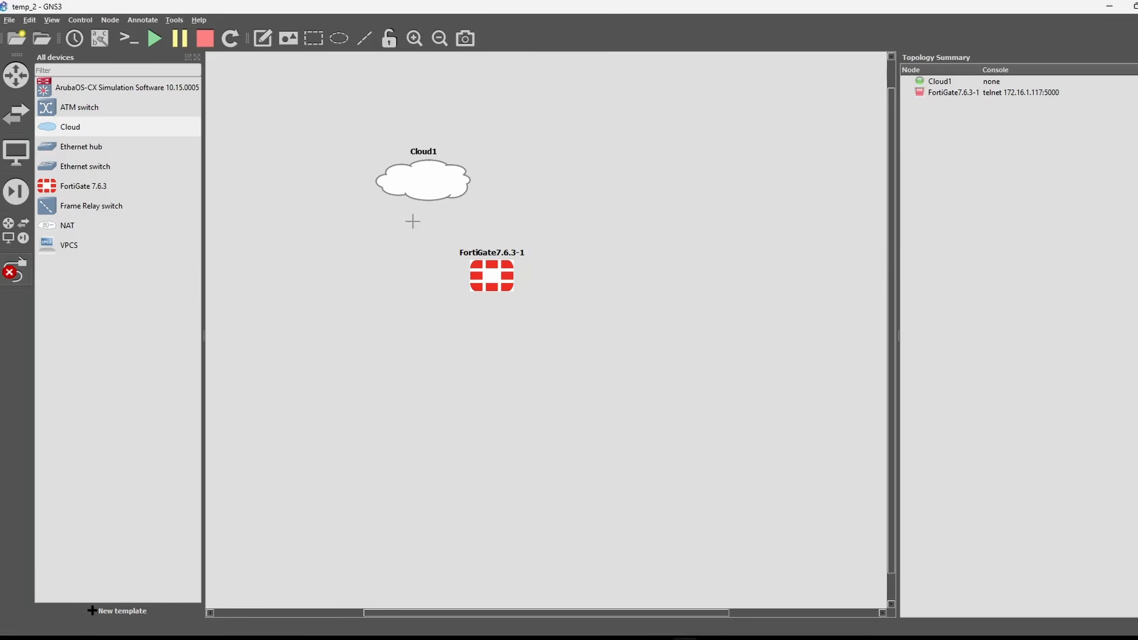
{"action": "left_click", "coordinate": [426, 196]}
{"action": "left_click", "coordinate": [450, 205]}
{"action": "left_click", "coordinate": [483, 263]}
{"action": "left_click", "coordinate": [513, 269]}
{"action": "left_click", "coordinate": [16, 270]}
{"action": "left_click_drag", "start_coordinate": [492, 280], "coordinate": [551, 256]}
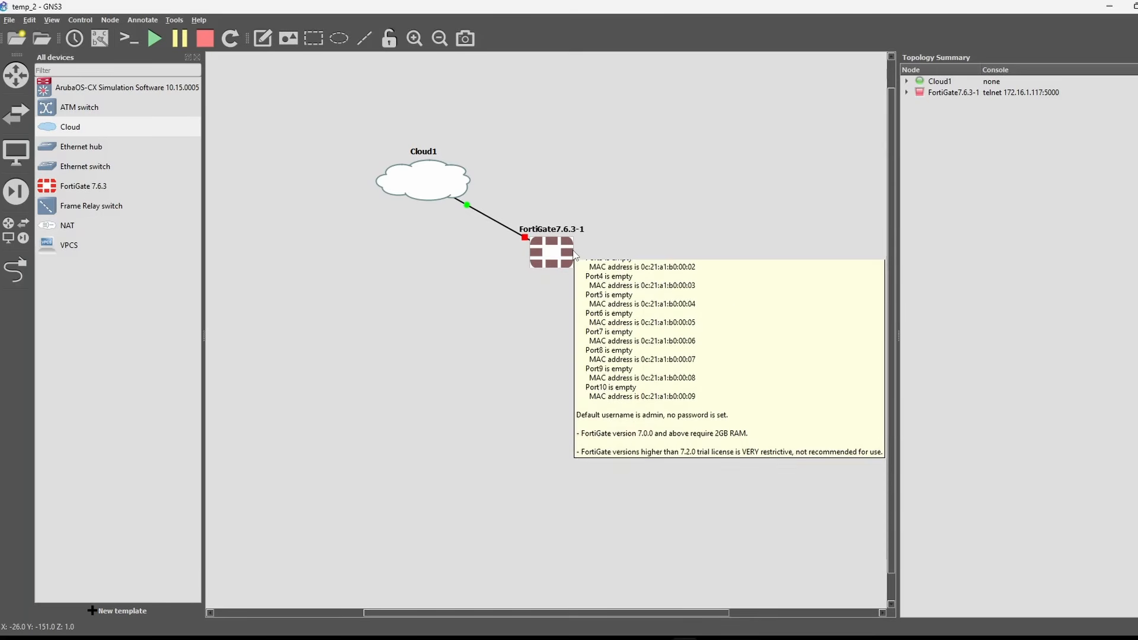
Step: Start the FortiGate7.6.3-1 node in the topology and open its console
{"action": "right_click", "coordinate": [554, 248]}
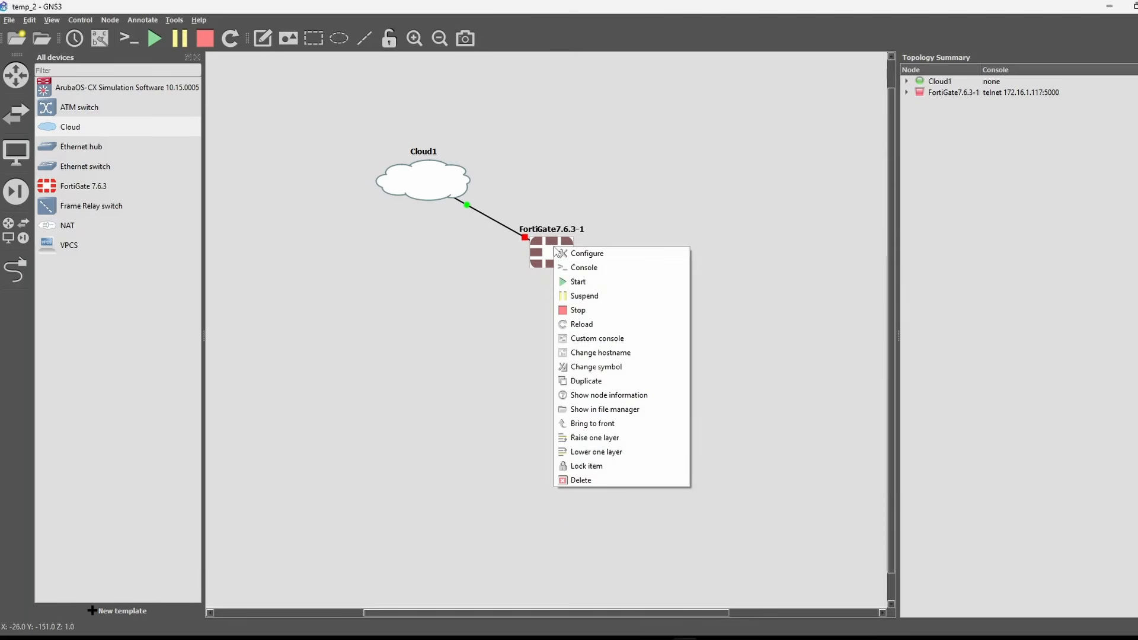
{"action": "left_click", "coordinate": [566, 284]}
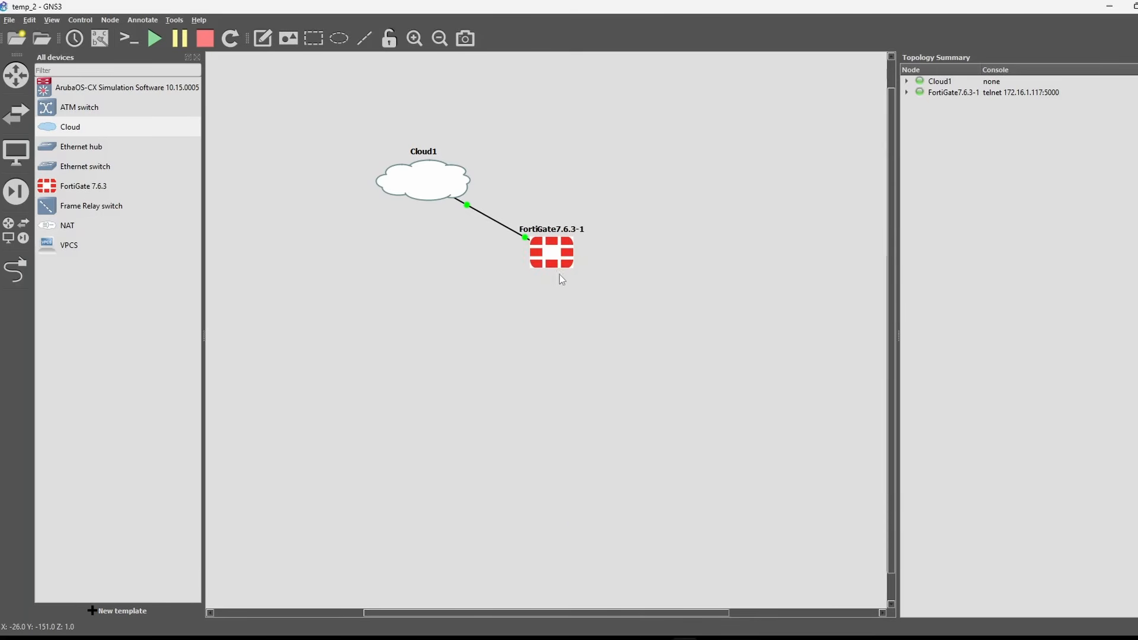
{"action": "left_click", "coordinate": [556, 263]}
{"action": "double_click", "coordinate": [555, 261]}
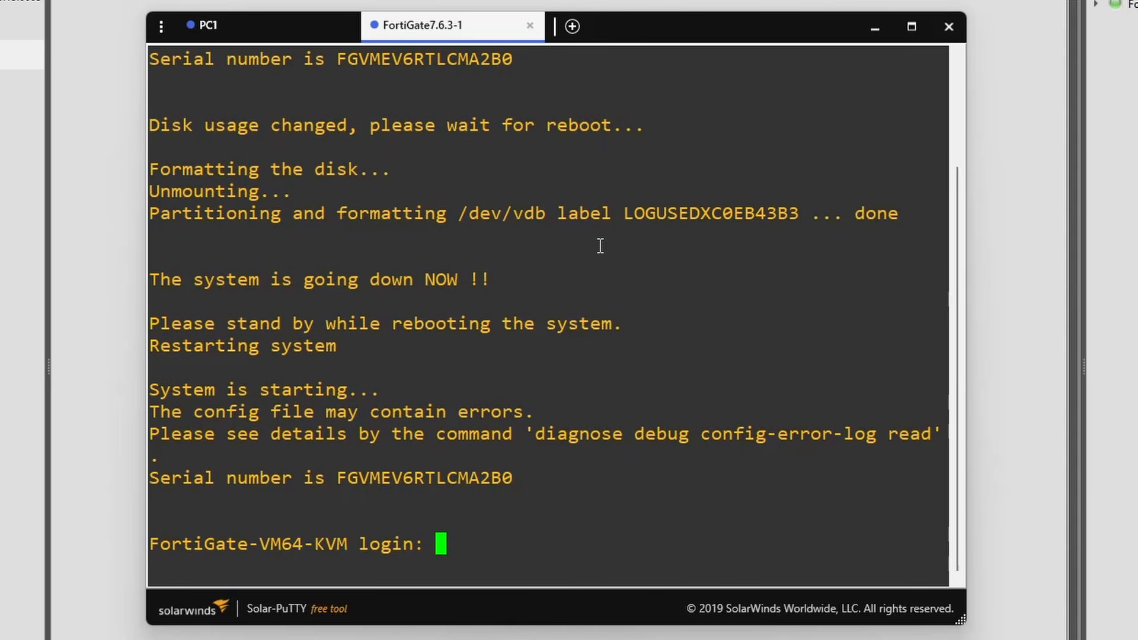
Step: Log in to the FortiGate console as admin, set a new account password, and highlight the serial number in the boot output
{"action": "type", "text": "admin"}
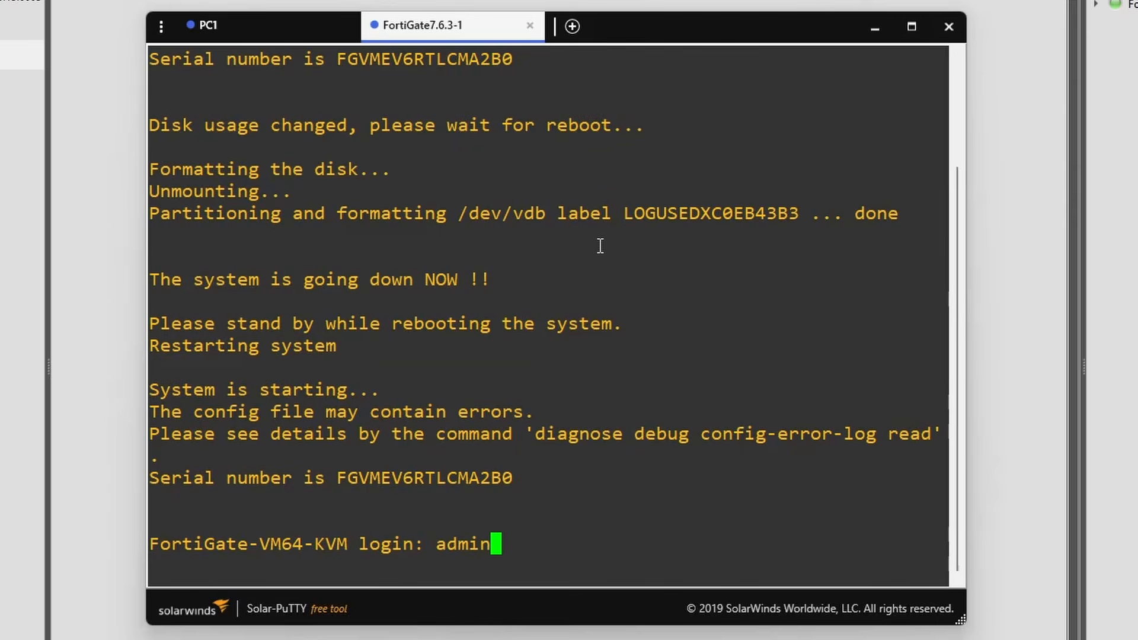
{"action": "key", "text": "Return"}
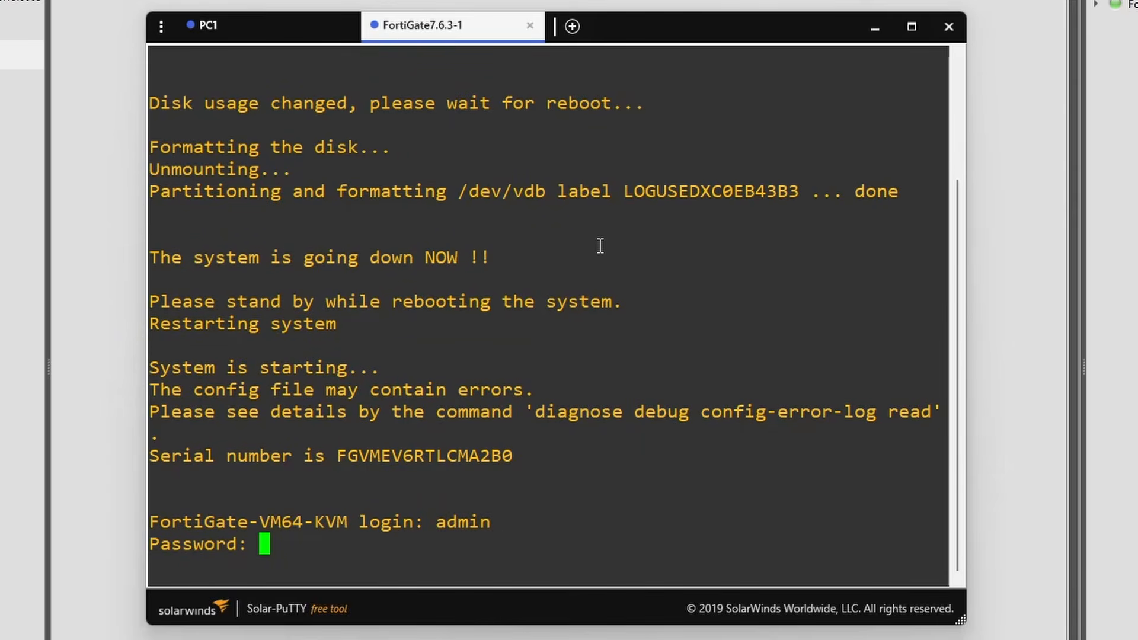
{"action": "key", "text": "Return"}
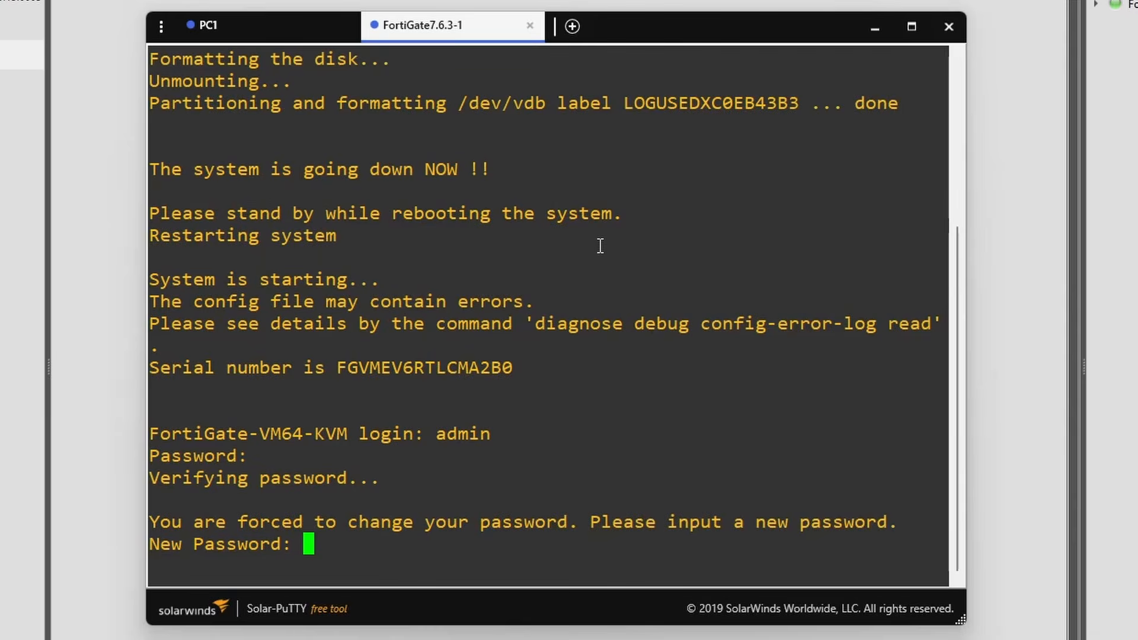
{"action": "key", "text": "Return"}
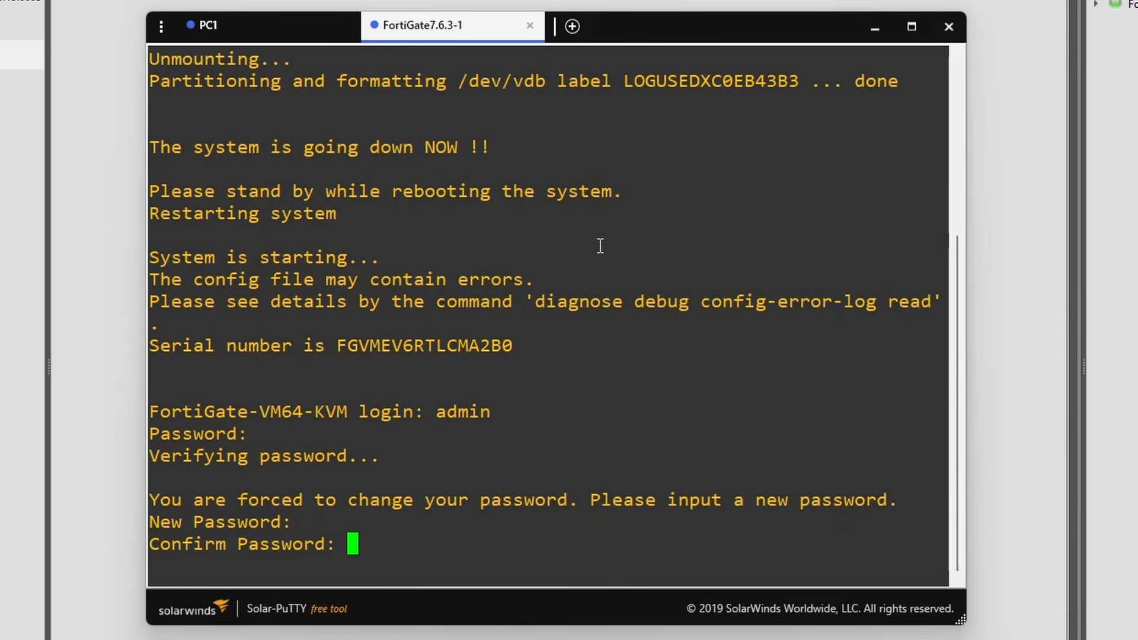
{"action": "key", "text": "Return"}
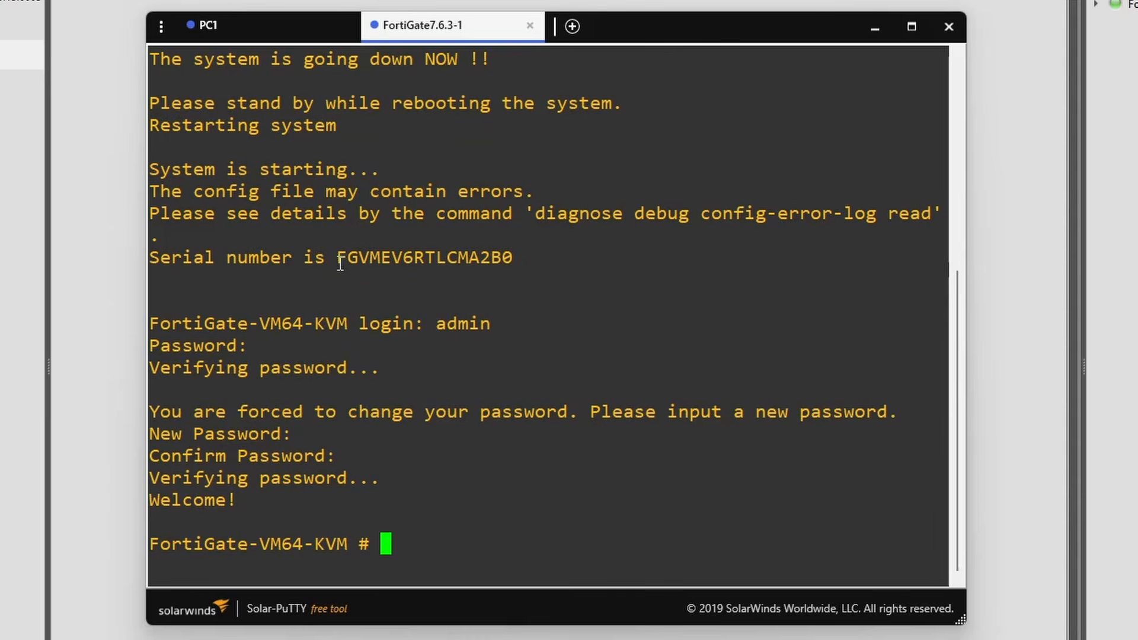
{"action": "left_click_drag", "start_coordinate": [336, 257], "coordinate": [508, 260]}
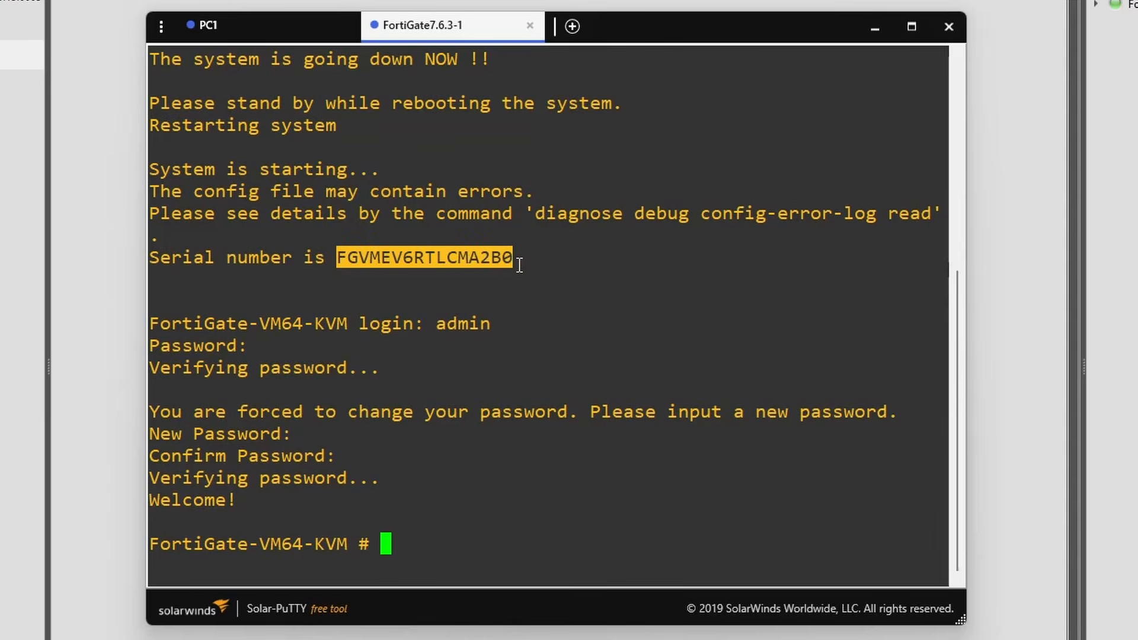
{"action": "left_click", "coordinate": [520, 265]}
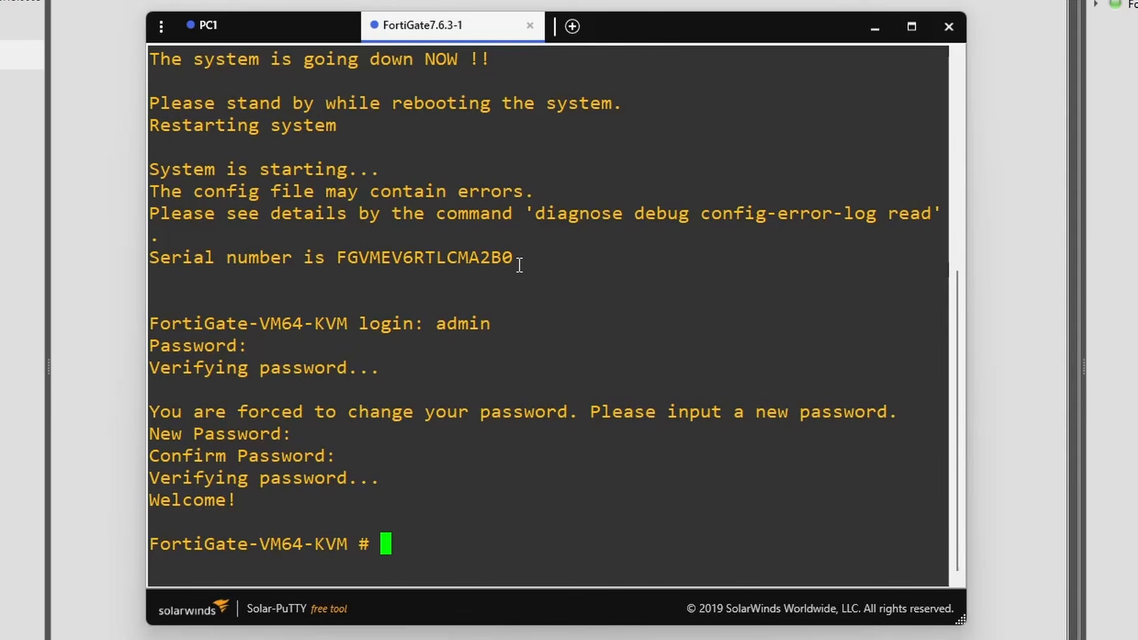
Step: List the interfaces with get system interface and look up the IP address of port1
{"action": "type", "text": "get system "}
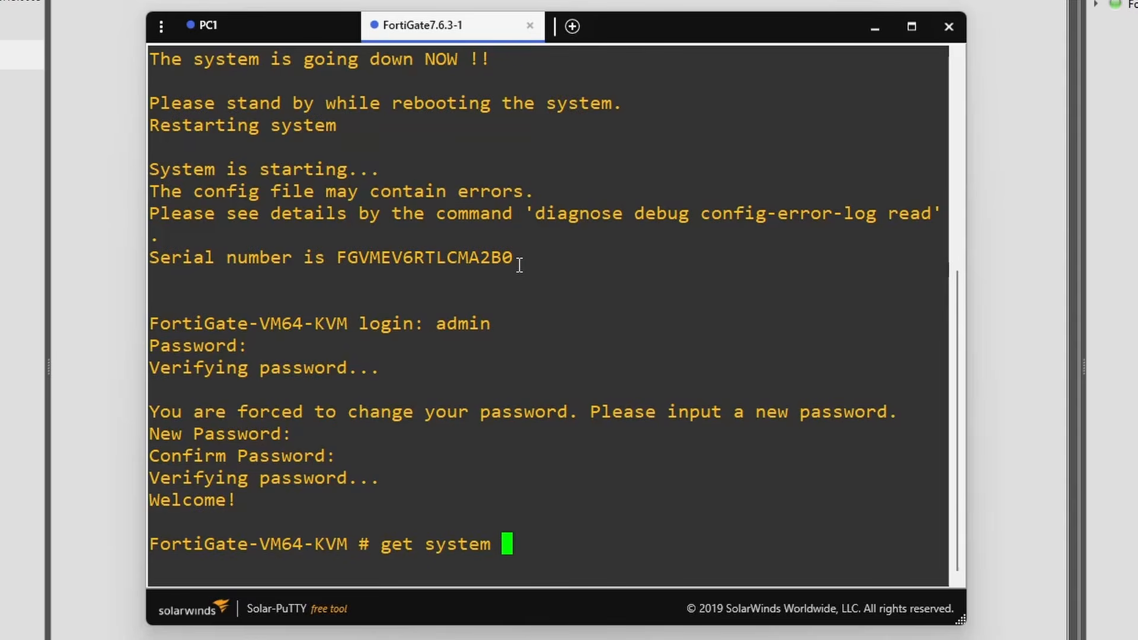
{"action": "type", "text": "interface"}
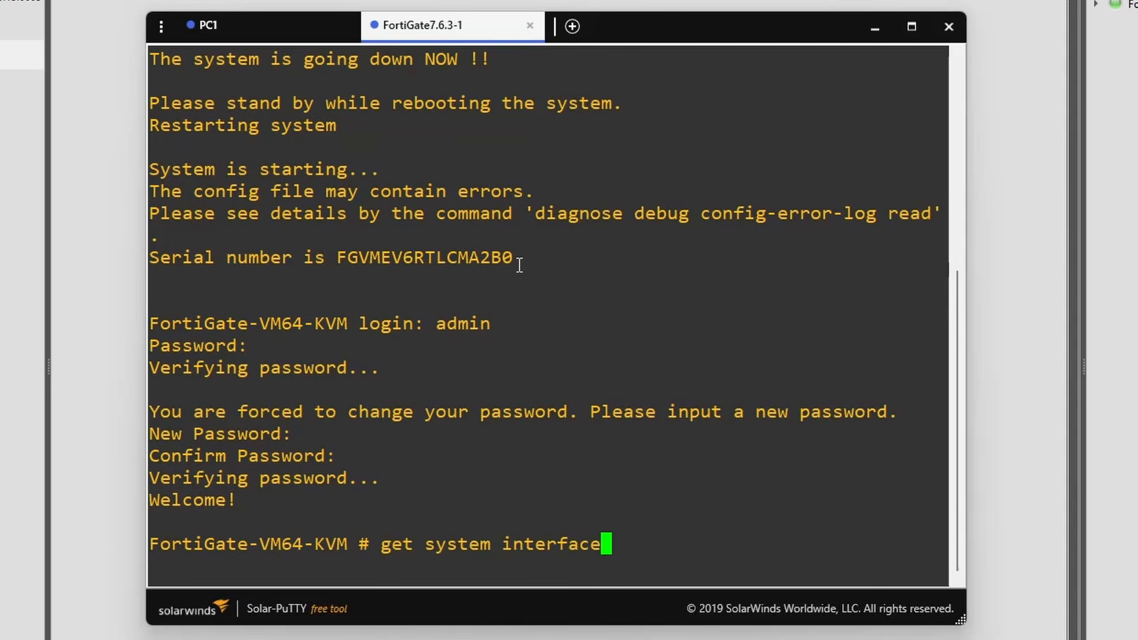
{"action": "key", "text": "Return"}
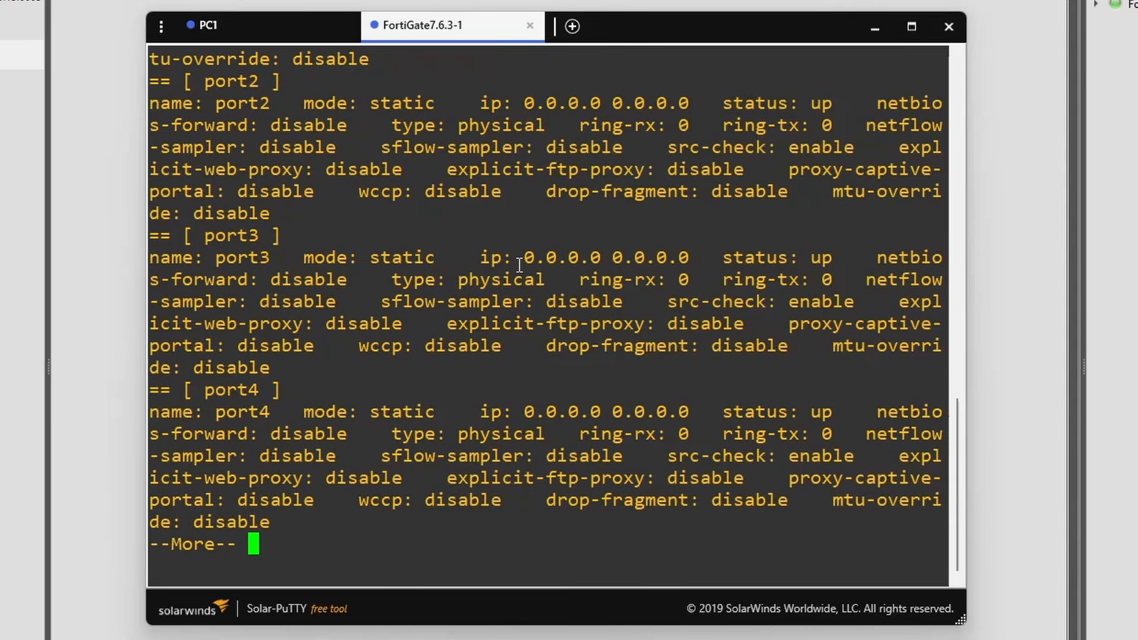
{"action": "scroll", "coordinate": [569, 338], "scroll_direction": "up", "scroll_amount": 7}
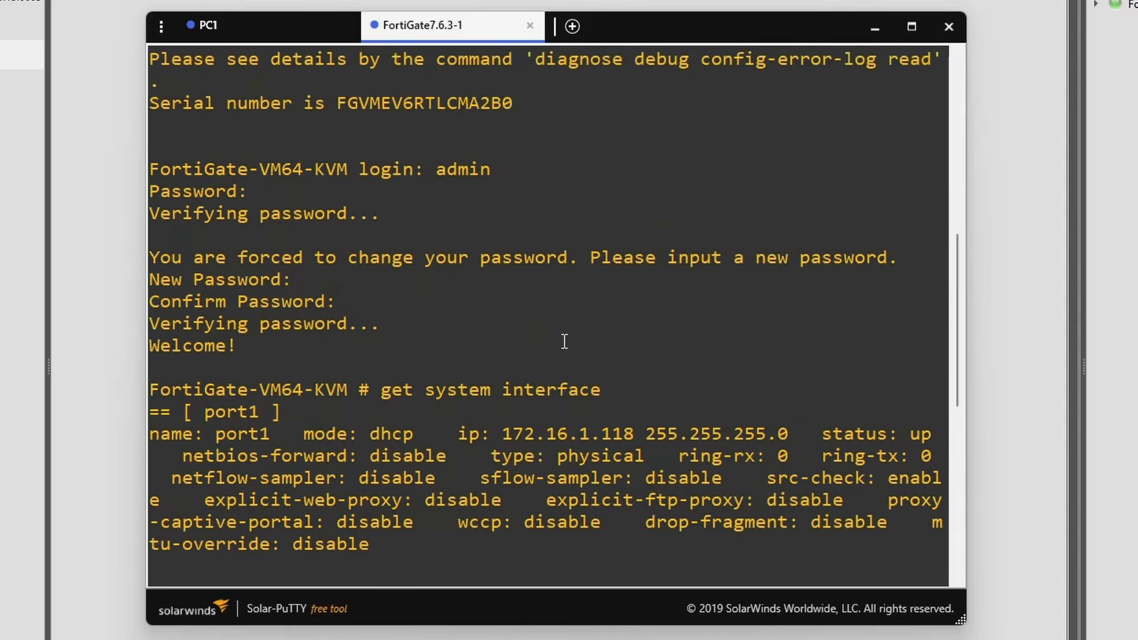
{"action": "scroll", "coordinate": [552, 343], "scroll_direction": "down", "scroll_amount": 4}
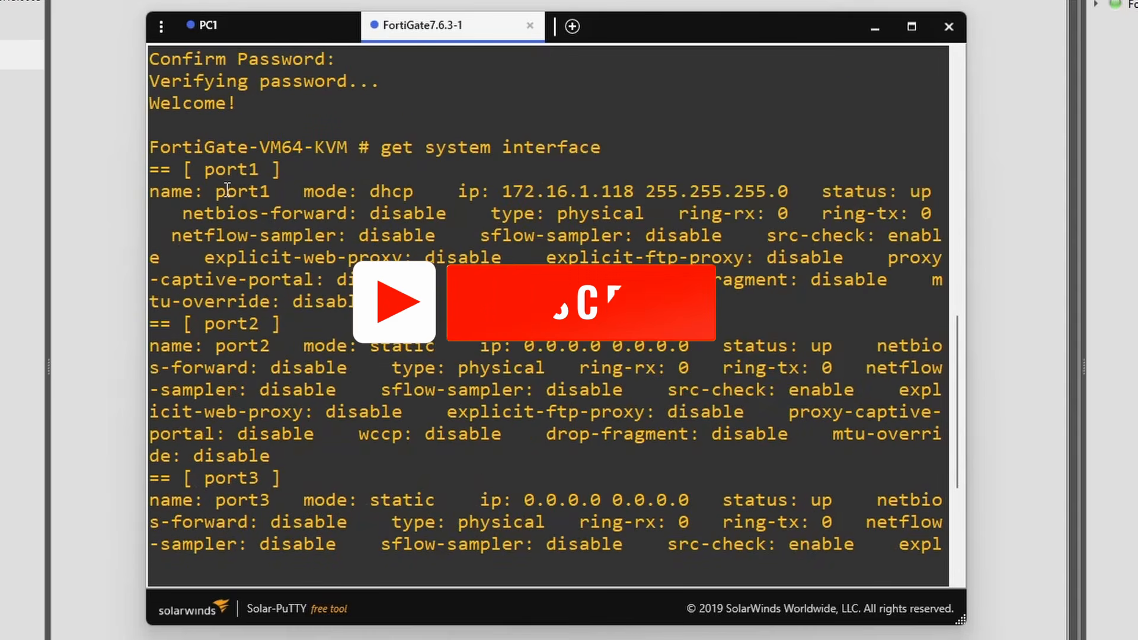
{"action": "left_click_drag", "start_coordinate": [205, 191], "coordinate": [632, 192]}
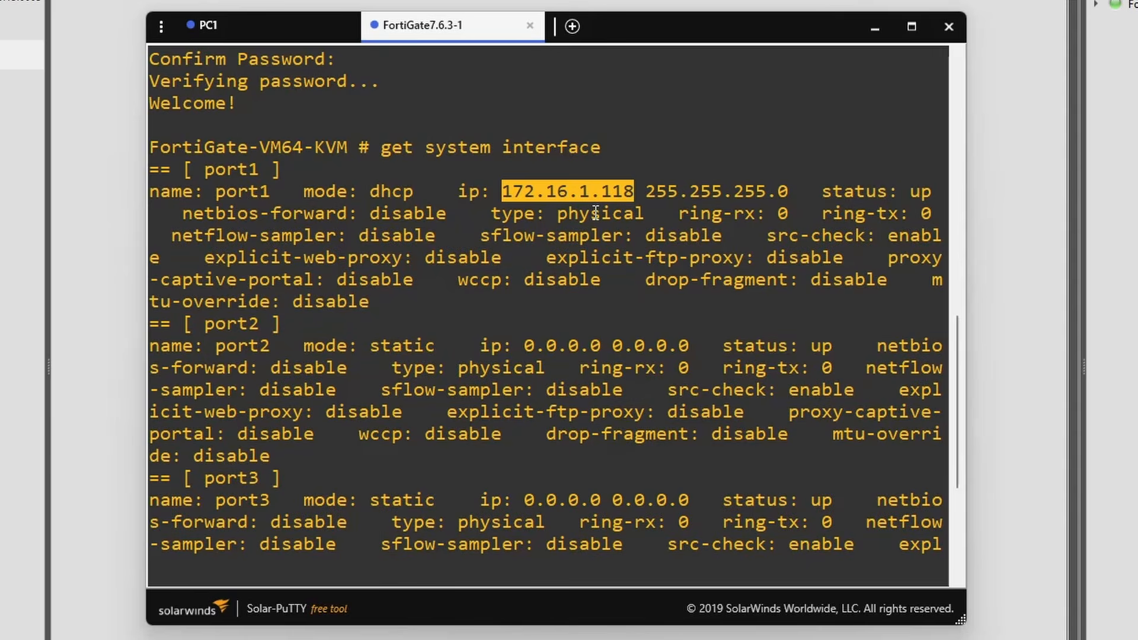
{"action": "scroll", "coordinate": [596, 212], "scroll_direction": "down", "scroll_amount": 5}
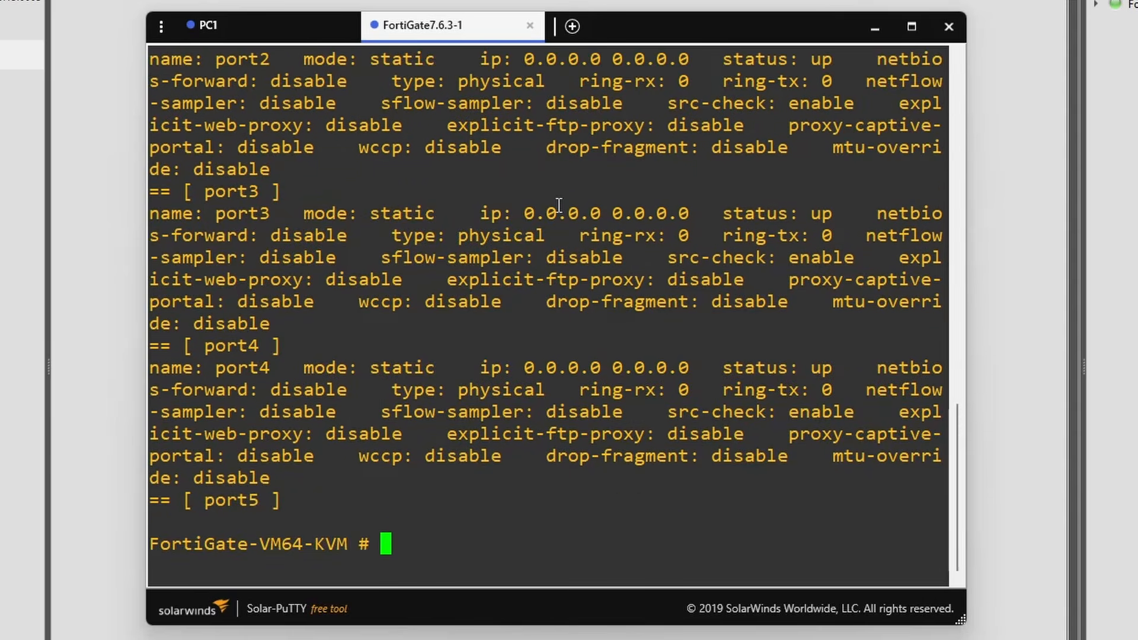
{"action": "scroll", "coordinate": [558, 203], "scroll_direction": "up", "scroll_amount": 4}
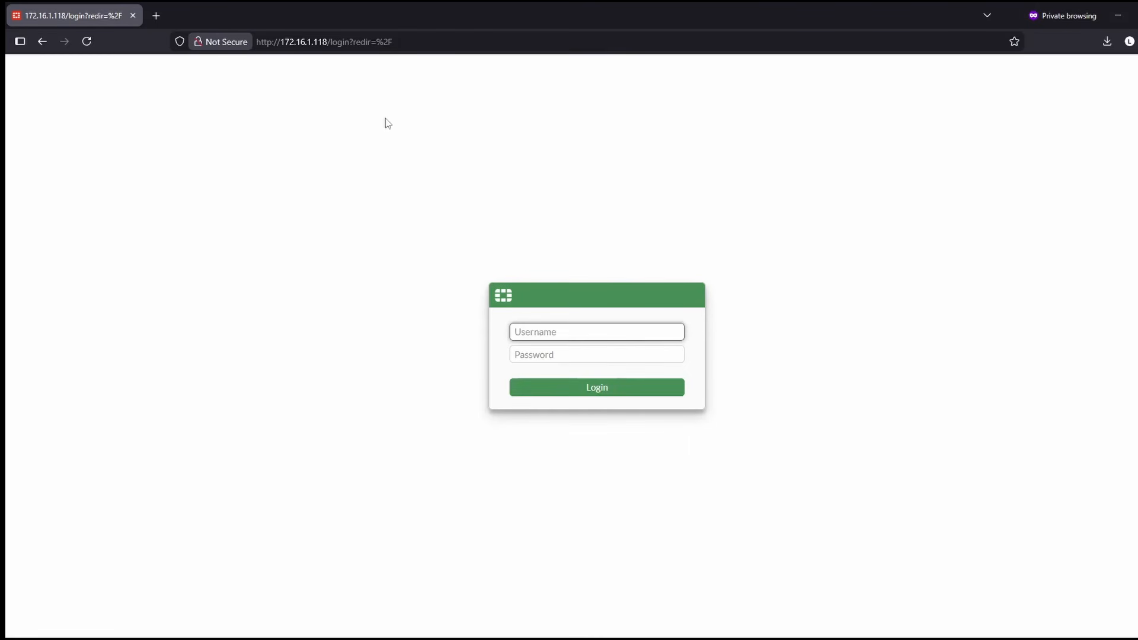
Step: Log in to the FortiGate web interface at 172.16.1.118 in the browser as admin with the account password
{"action": "type", "text": "admin"}
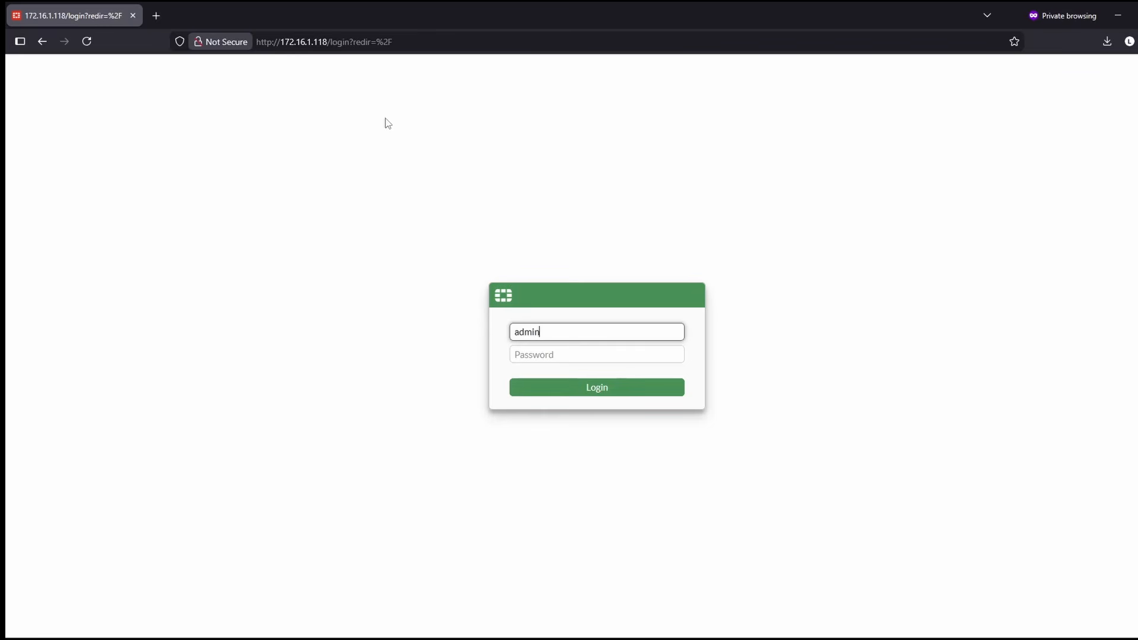
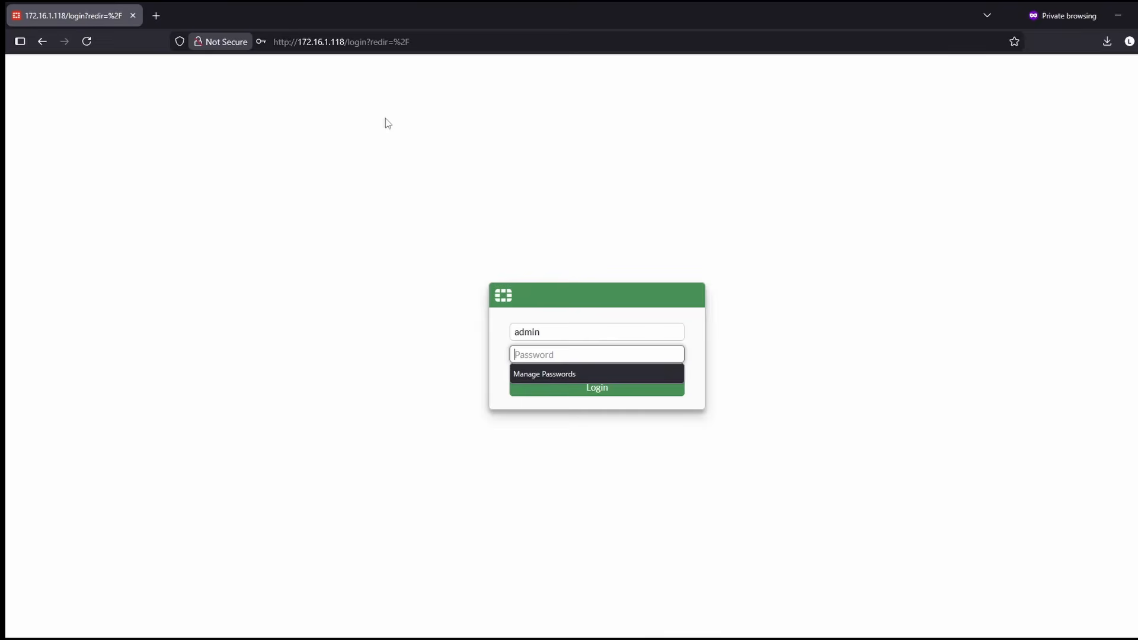
{"action": "type", "text": "••••••"}
{"action": "key", "text": "Return"}
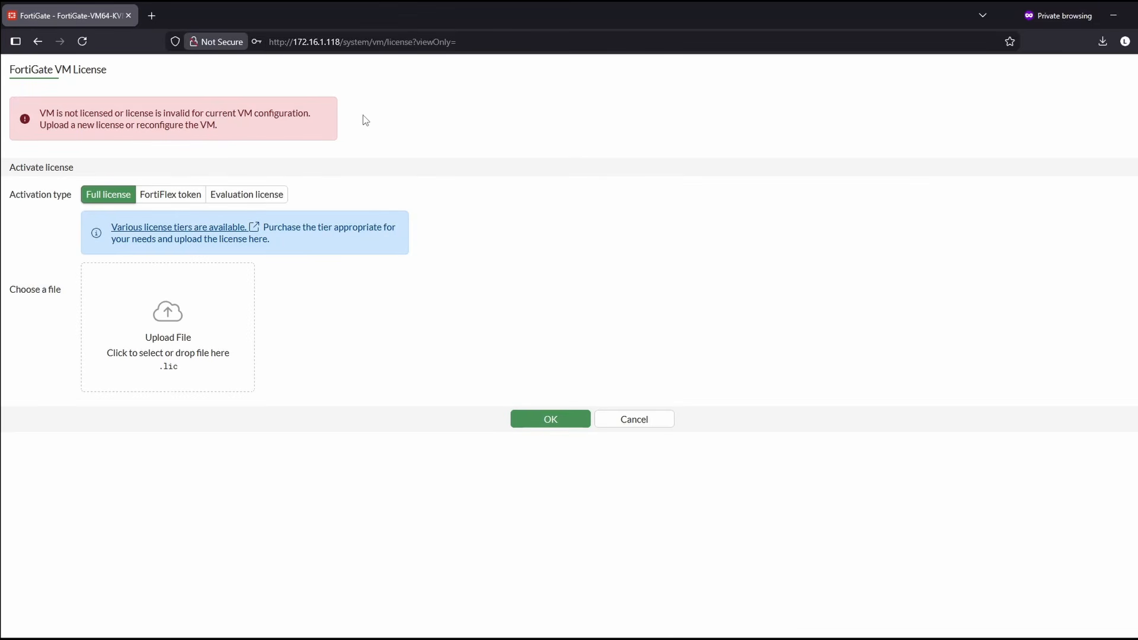
Step: Request the evaluation license for the VM using the FortiCare account's e-mail and password, and accept the system reboot
{"action": "left_click", "coordinate": [235, 200]}
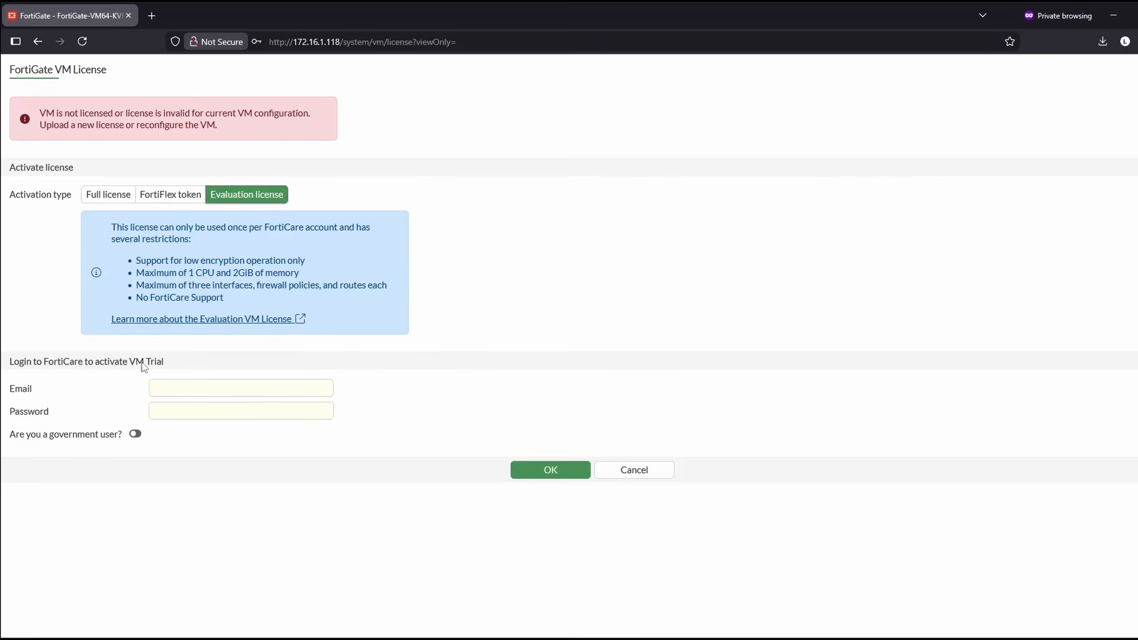
{"action": "left_click", "coordinate": [182, 389]}
{"action": "left_click", "coordinate": [179, 407]}
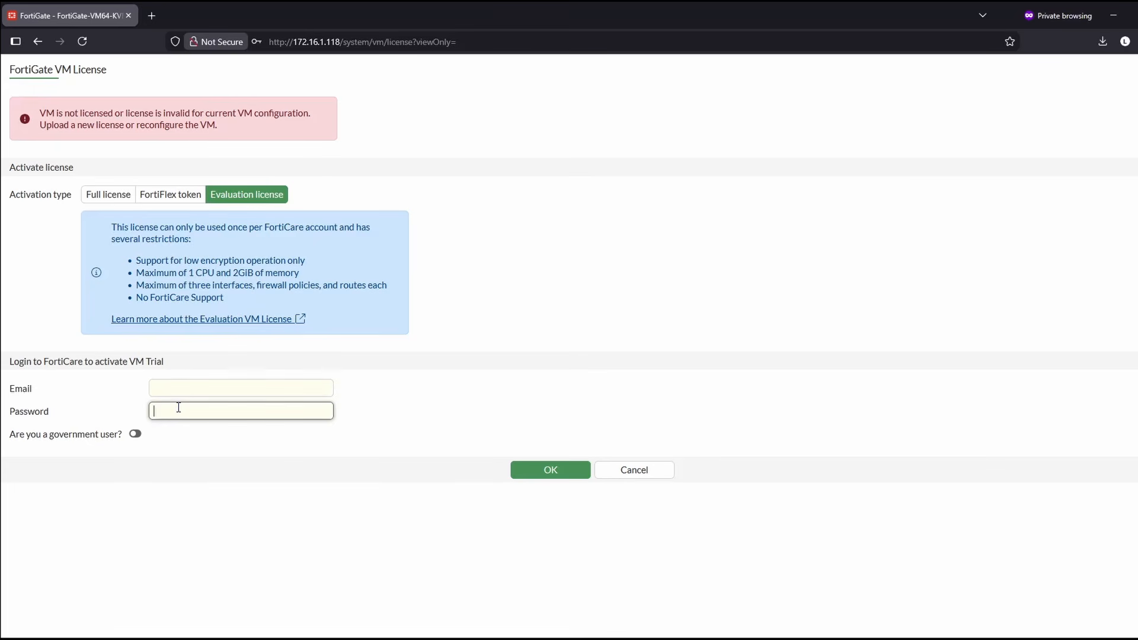
{"action": "left_click", "coordinate": [213, 497]}
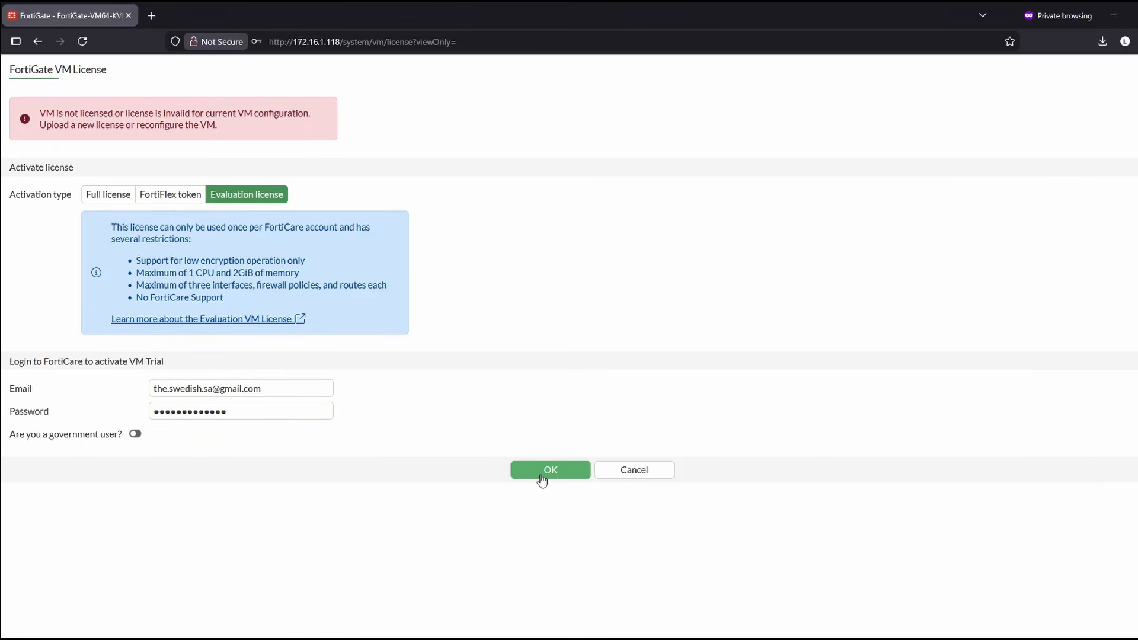
{"action": "left_click", "coordinate": [542, 474]}
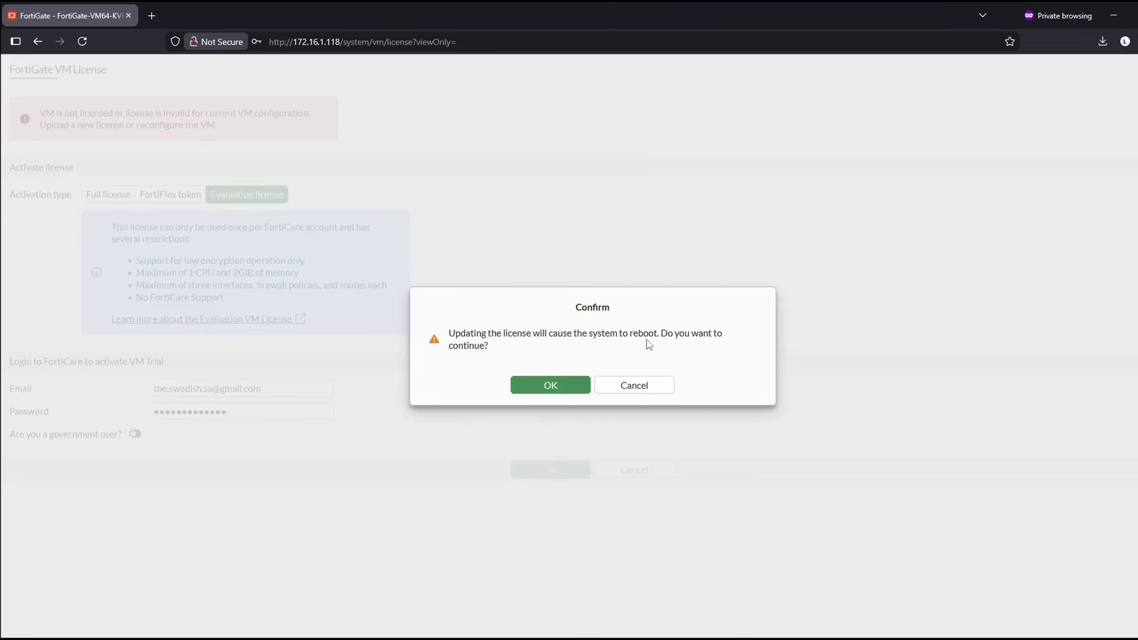
{"action": "left_click", "coordinate": [551, 386]}
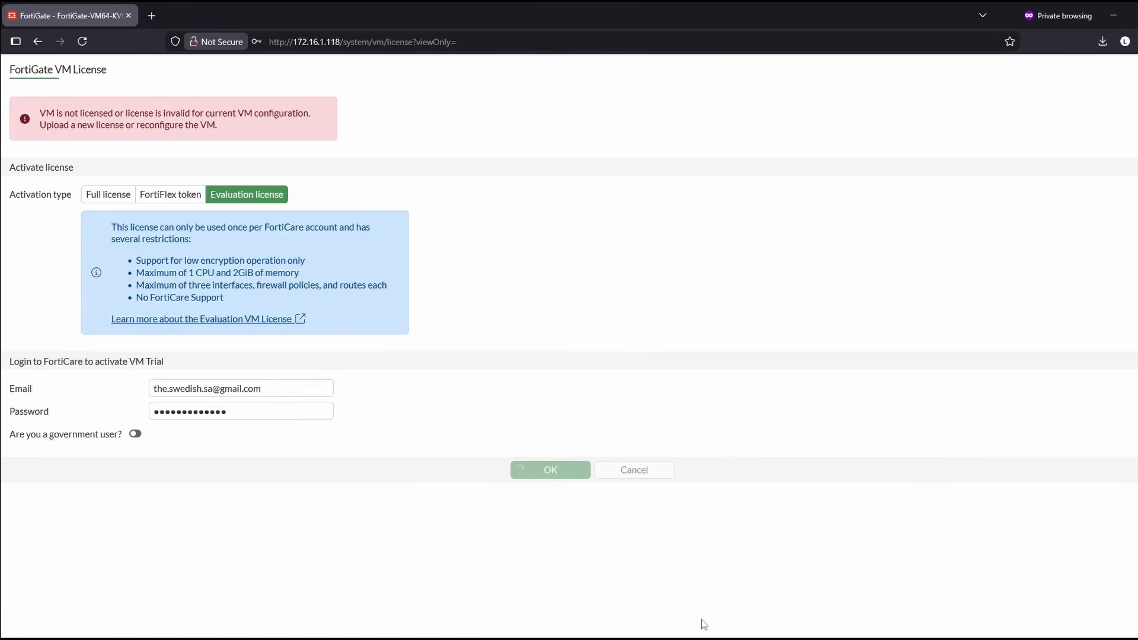
Step: Switch to the Solar-PuTTY console and check the outcome of the FortiCare trial license request
{"action": "left_click", "coordinate": [698, 639]}
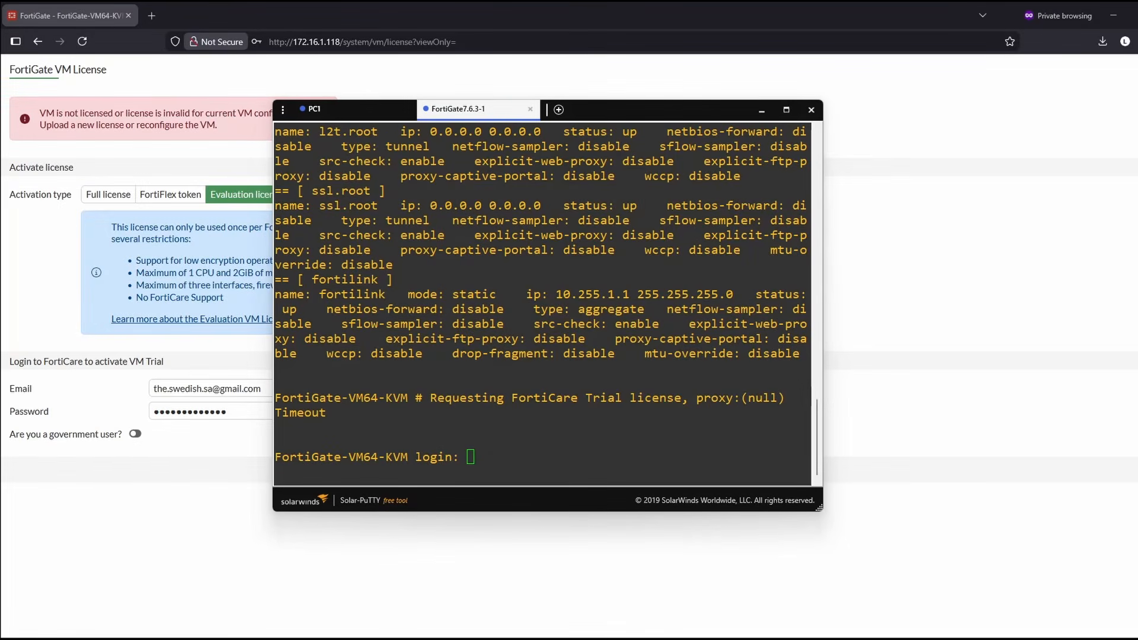
{"action": "double_click", "coordinate": [298, 413]}
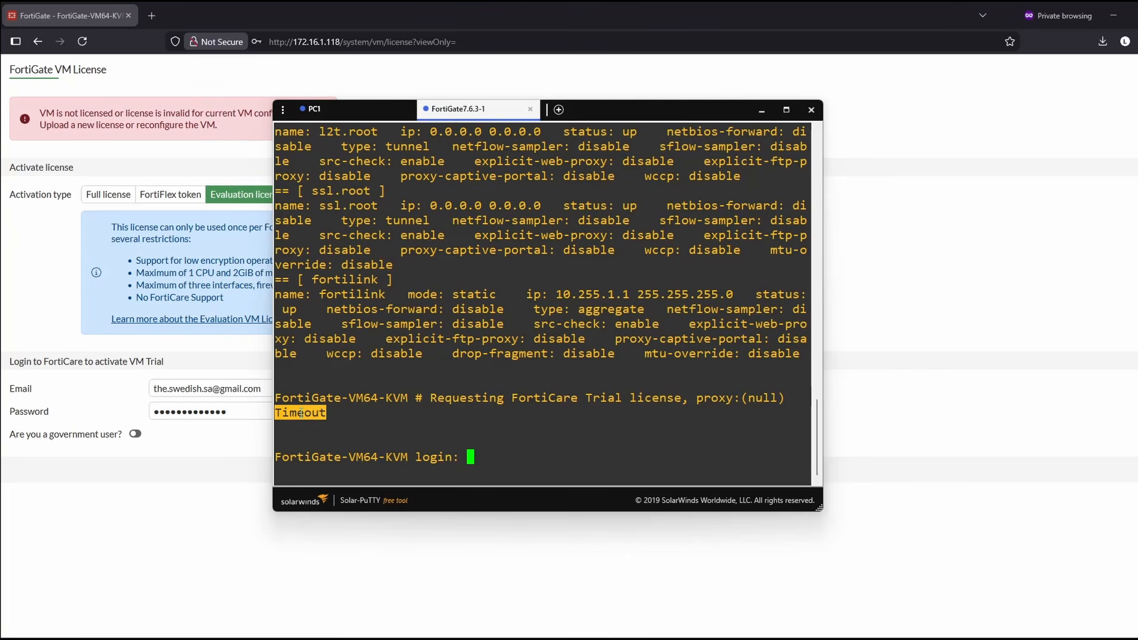
{"action": "left_click", "coordinate": [356, 435]}
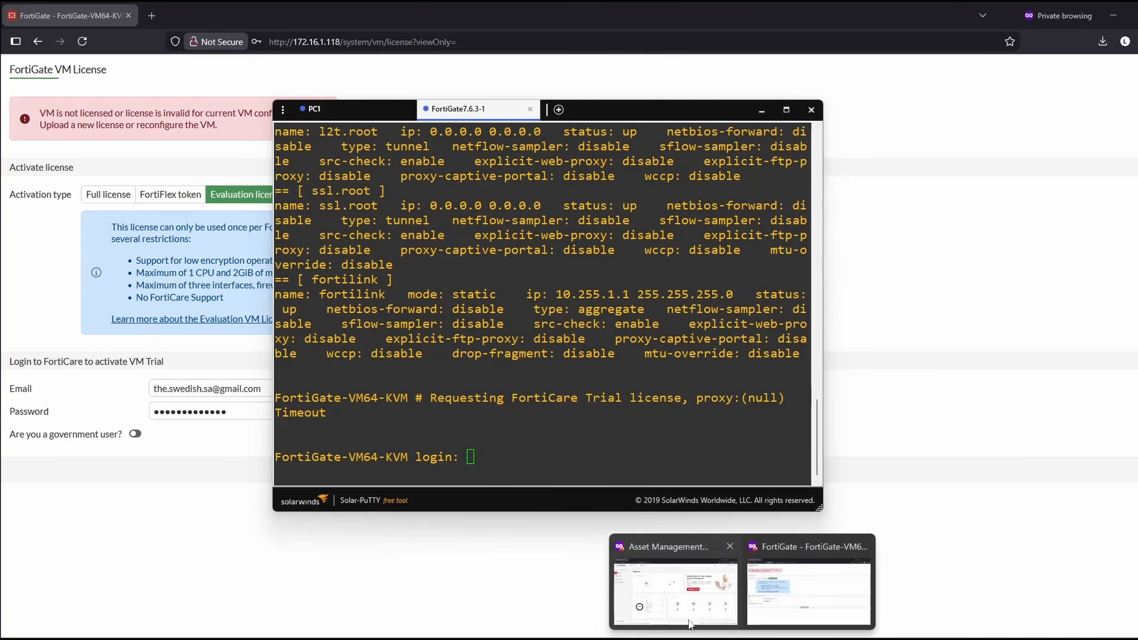
Step: Switch to the FortiCloud browser window and open the Asset Management service's dashboard
{"action": "left_click", "coordinate": [687, 620]}
{"action": "double_click", "coordinate": [573, 89]}
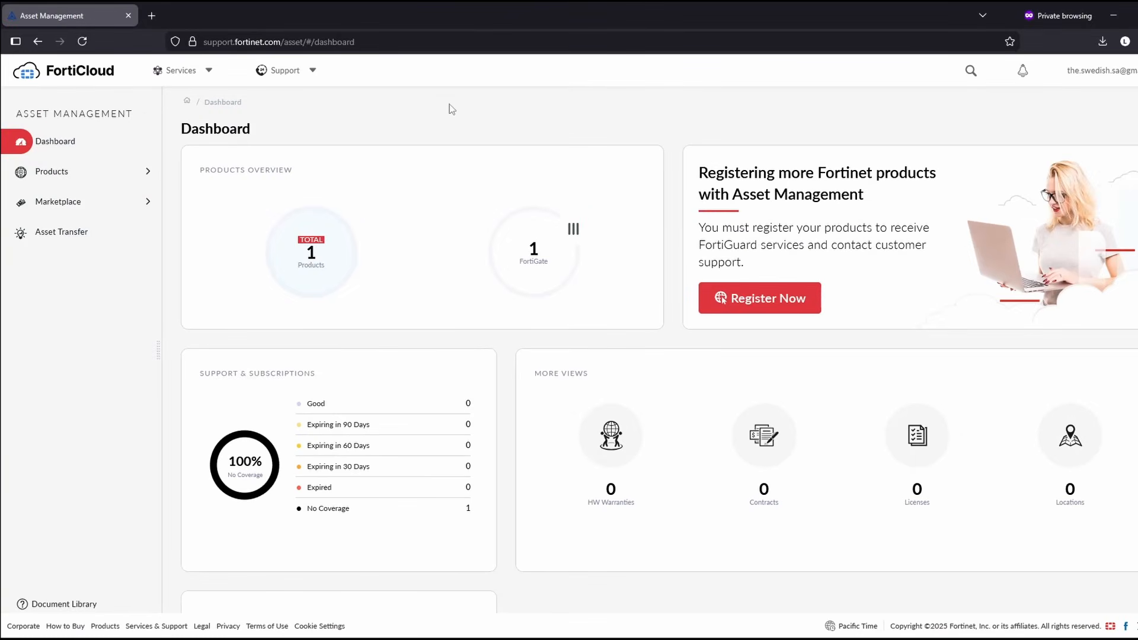
{"action": "left_click", "coordinate": [203, 71]}
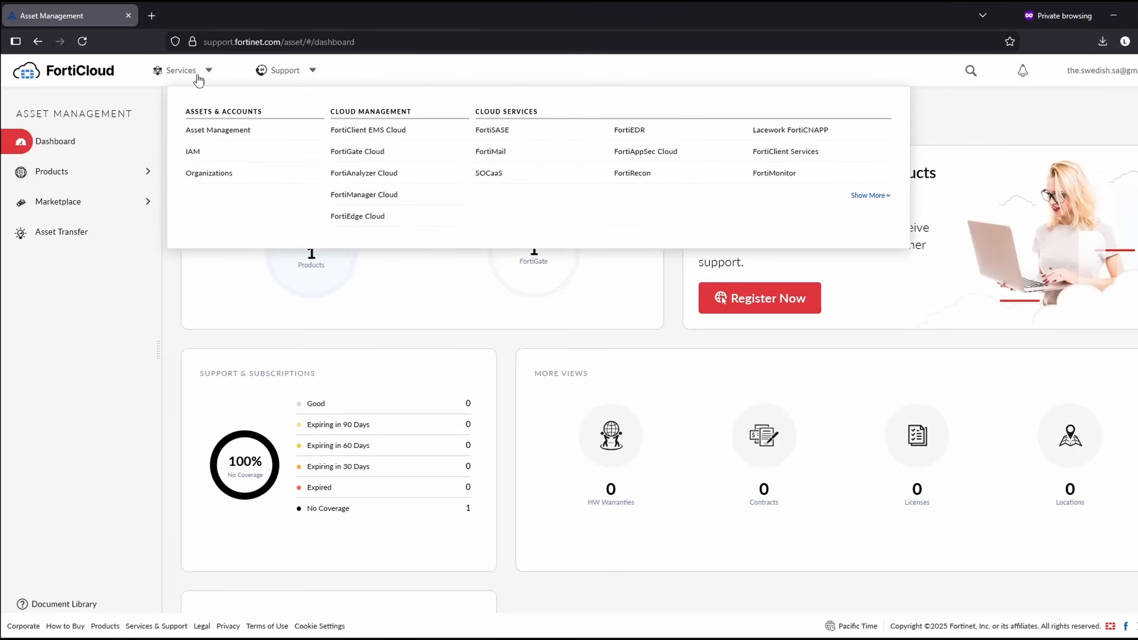
{"action": "left_click", "coordinate": [210, 135]}
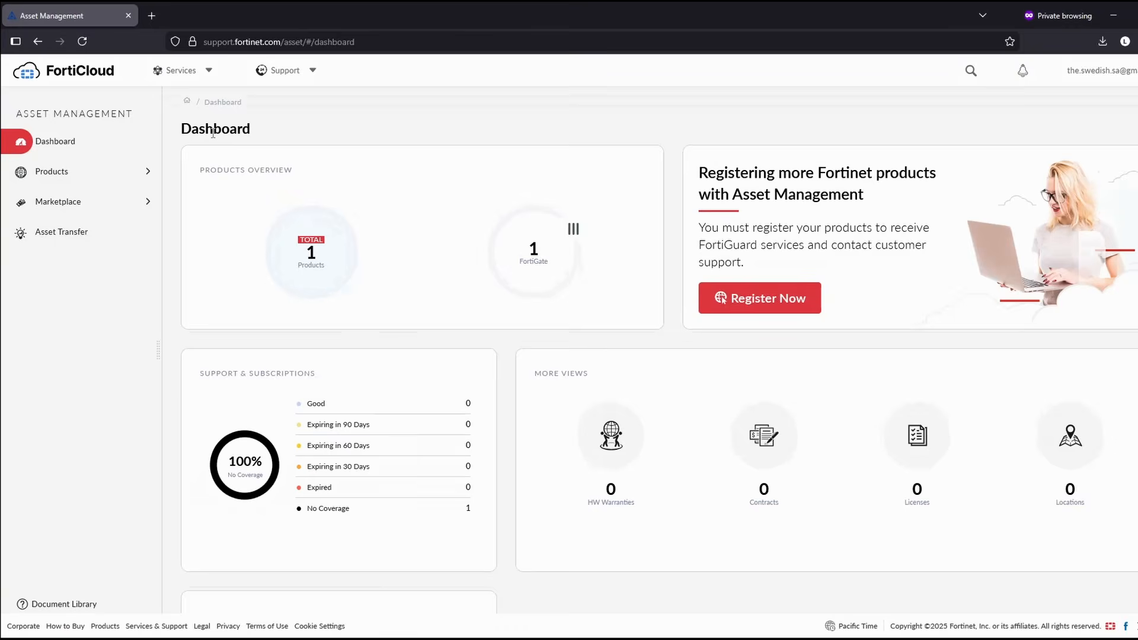
Step: Open the registered FortiGate VM Trial unit from the product list and download its license file
{"action": "left_click", "coordinate": [310, 263]}
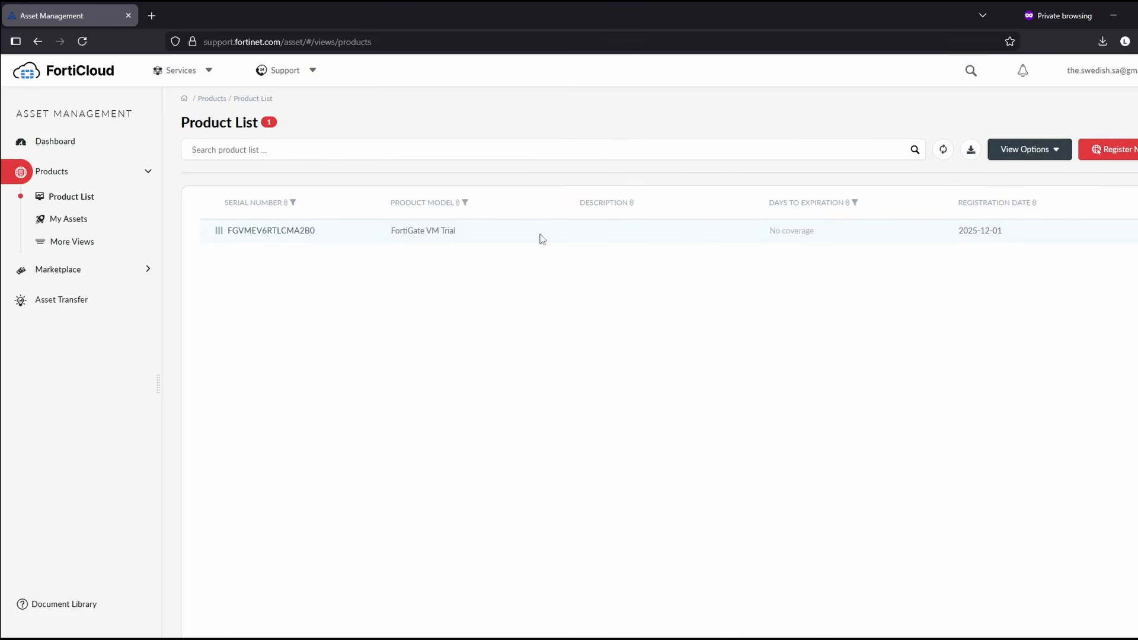
{"action": "left_click", "coordinate": [266, 231]}
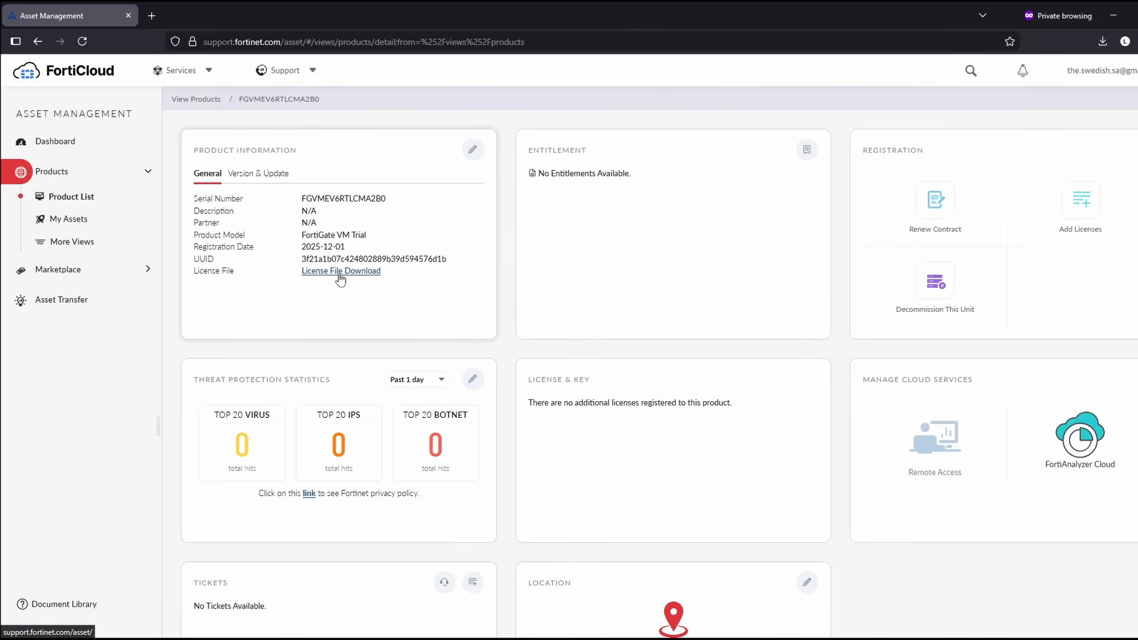
{"action": "left_click", "coordinate": [342, 273]}
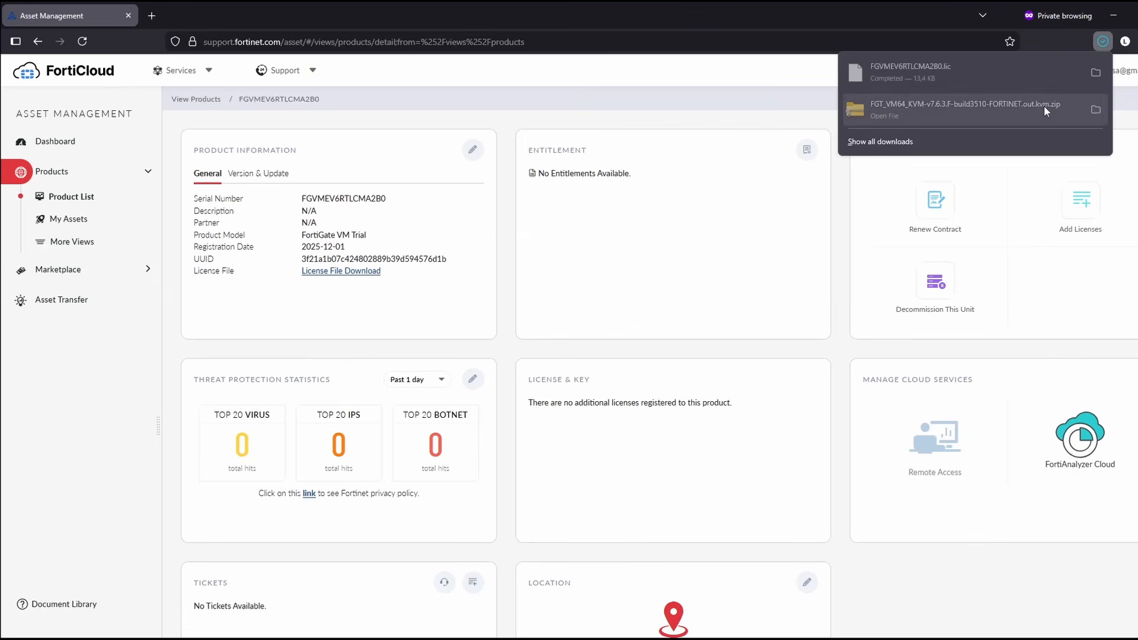
Step: Switch to the FortiGate web interface, upload the downloaded .lic file as a full license, and accept the system reboot
{"action": "left_click", "coordinate": [818, 90]}
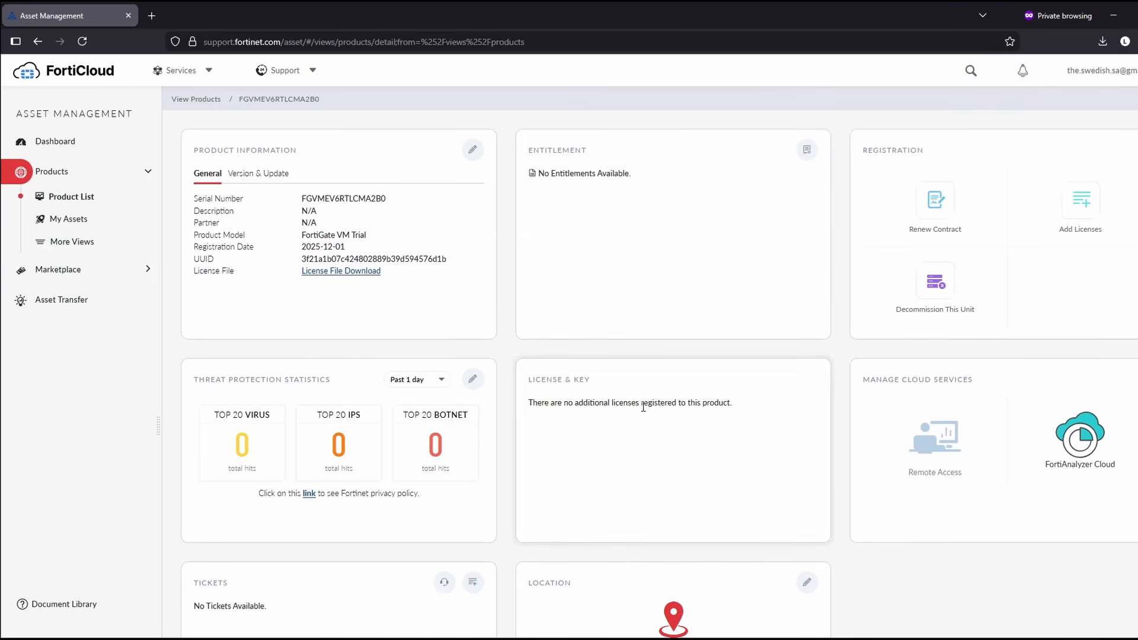
{"action": "left_click", "coordinate": [1113, 18]}
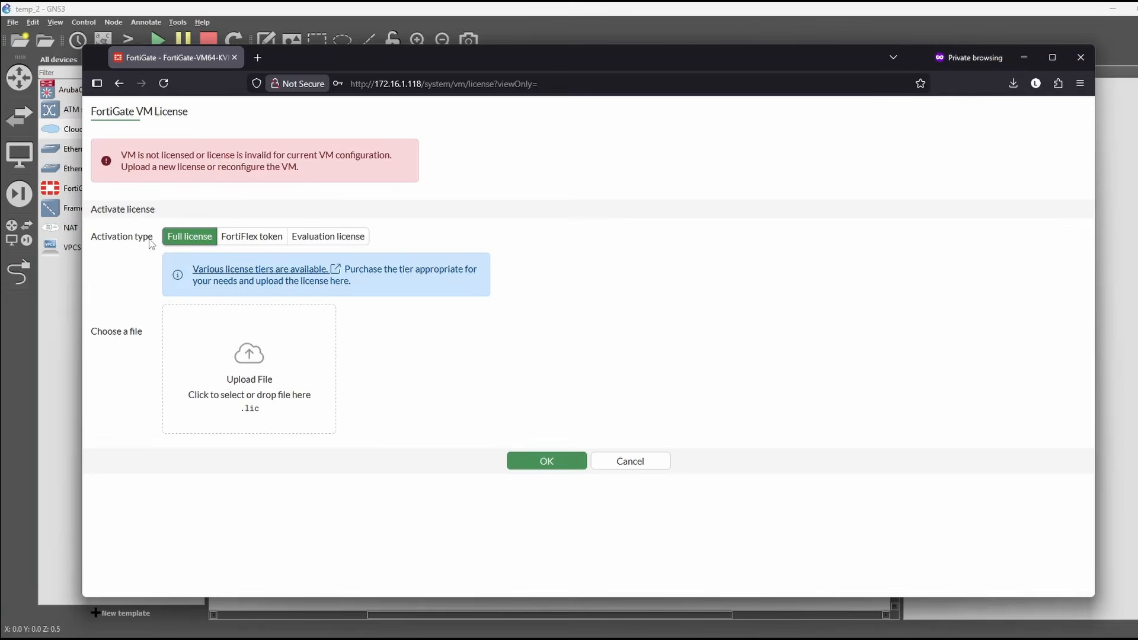
{"action": "left_click", "coordinate": [264, 377]}
{"action": "double_click", "coordinate": [264, 167]}
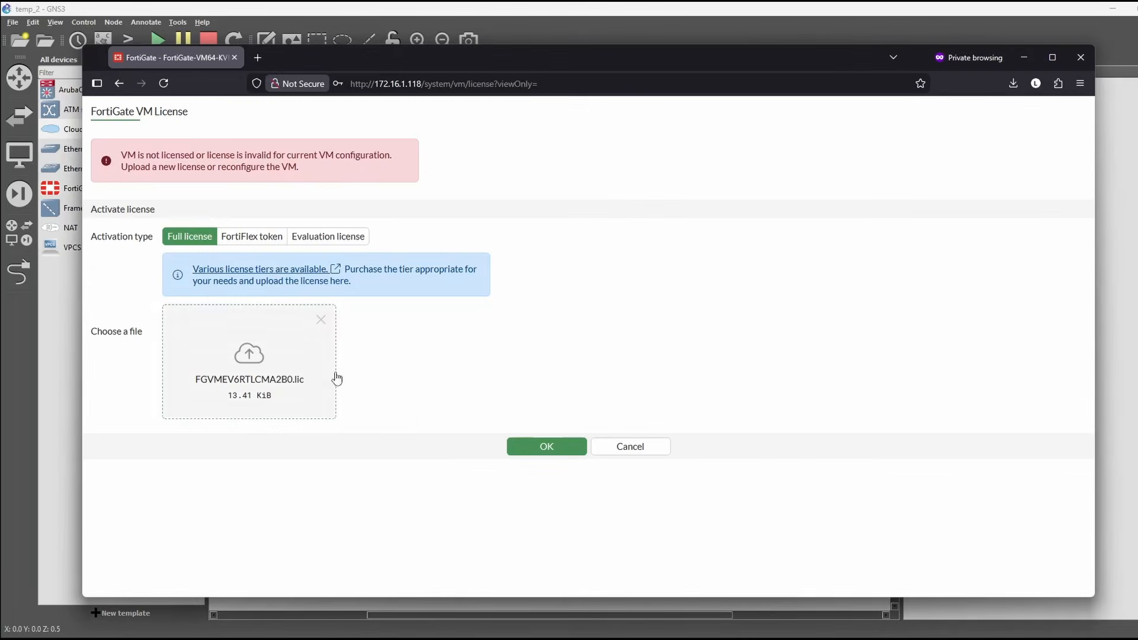
{"action": "left_click", "coordinate": [547, 450]}
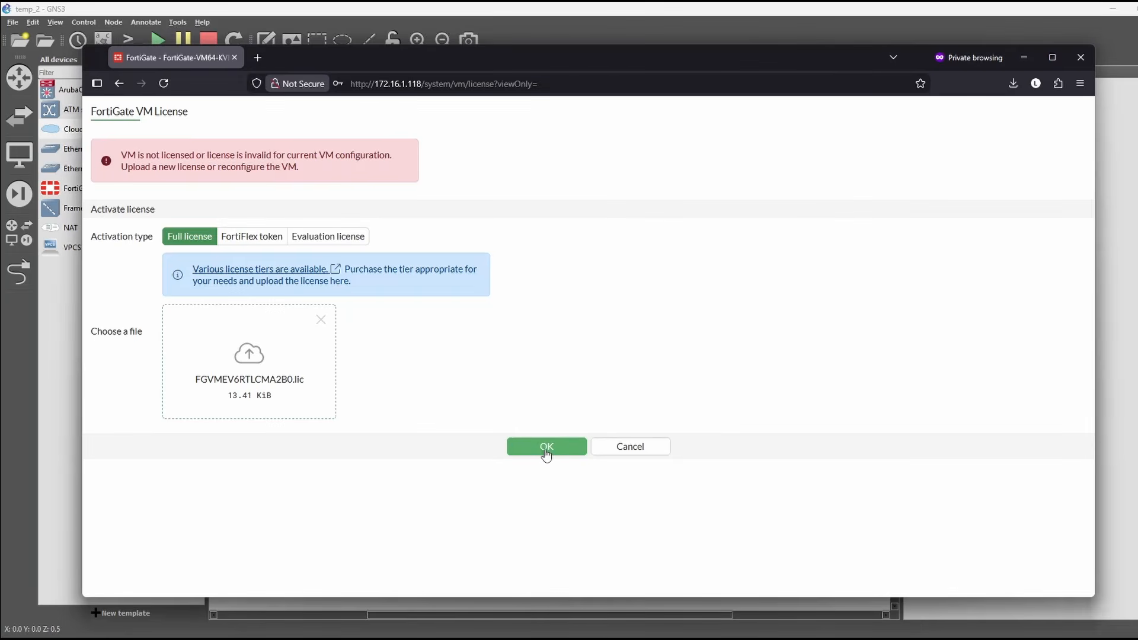
{"action": "left_click", "coordinate": [544, 451]}
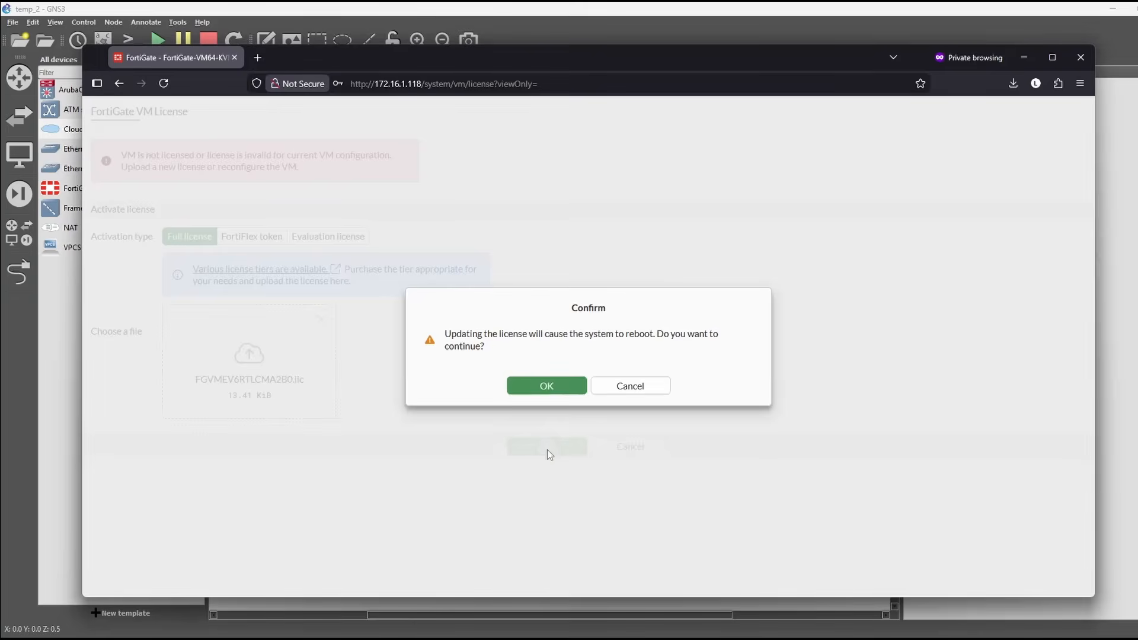
{"action": "left_click", "coordinate": [545, 389]}
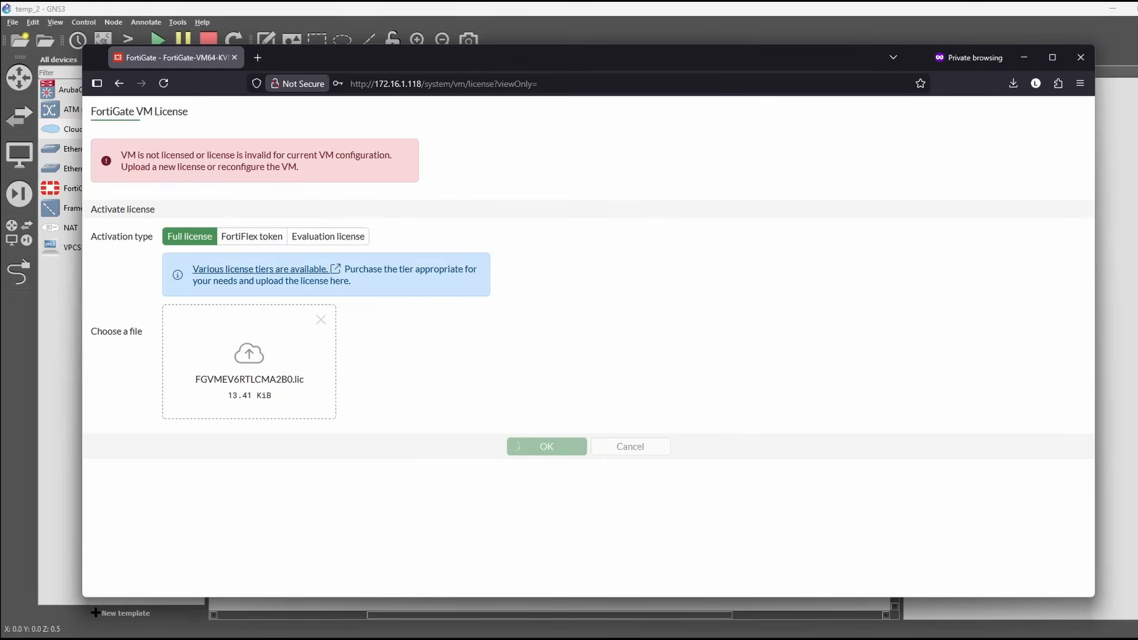
Step: Check the reboot progress in the Solar-PuTTY console, view the FortiGate node's available actions in GNS3, and return to the browser
{"action": "left_click", "coordinate": [716, 639]}
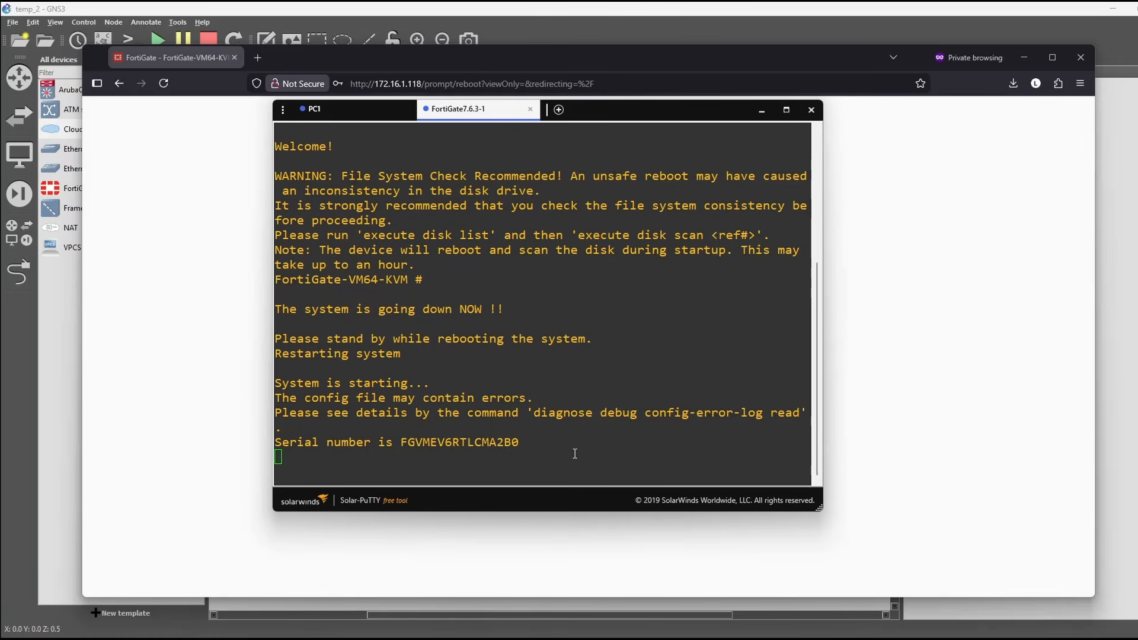
{"action": "left_click", "coordinate": [687, 638]}
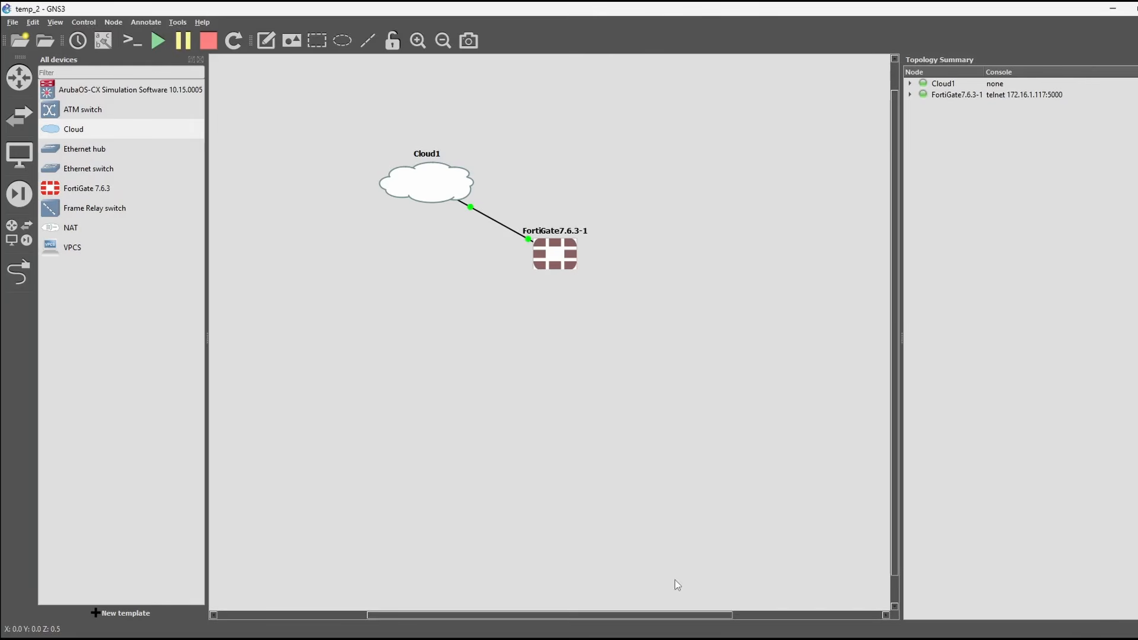
{"action": "right_click", "coordinate": [556, 267]}
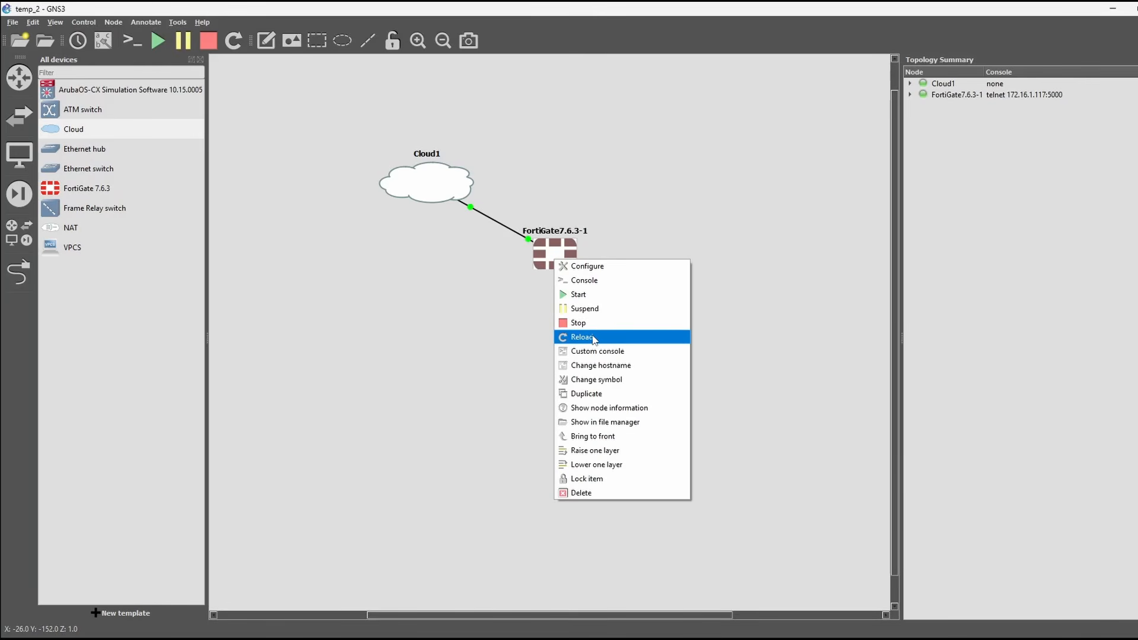
{"action": "left_click", "coordinate": [448, 365]}
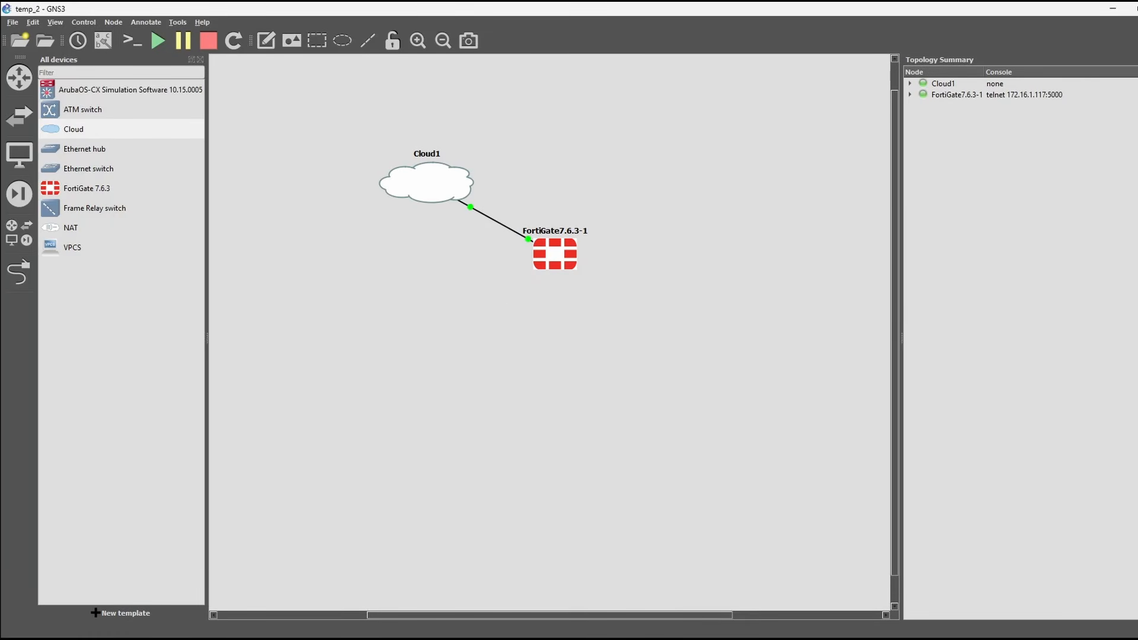
{"action": "mouse_move", "coordinate": [744, 630]}
{"action": "left_click", "coordinate": [793, 593]}
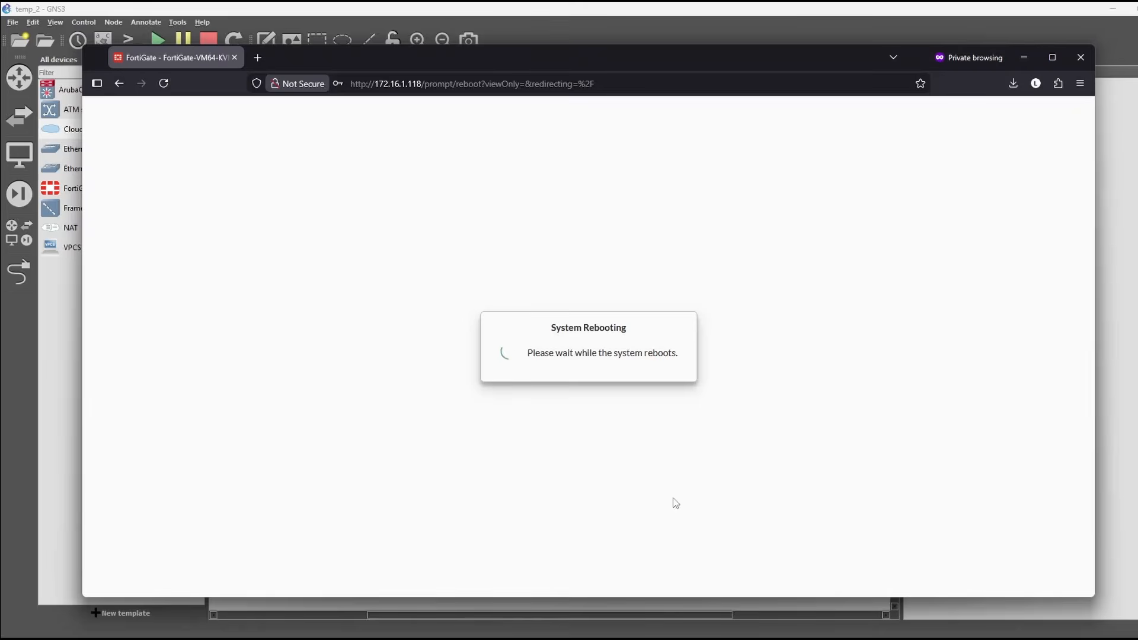
Step: Switch to the Solar-PuTTY console and log in to the restarted FortiGate as admin with the account password
{"action": "left_click", "coordinate": [711, 632]}
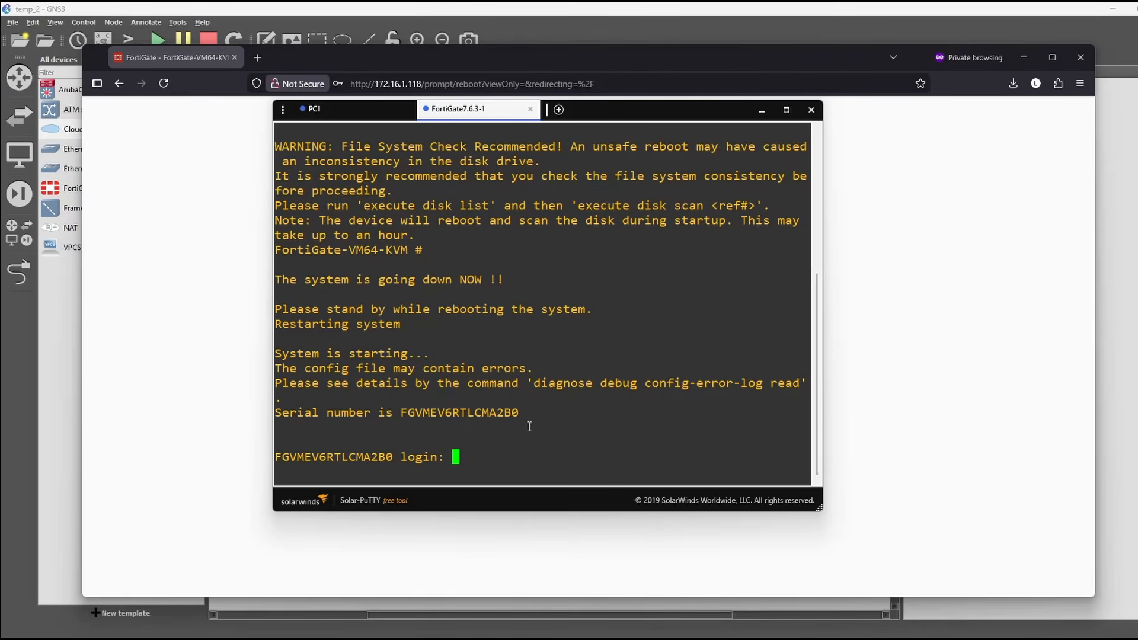
{"action": "type", "text": "admin"}
{"action": "key", "text": "Return"}
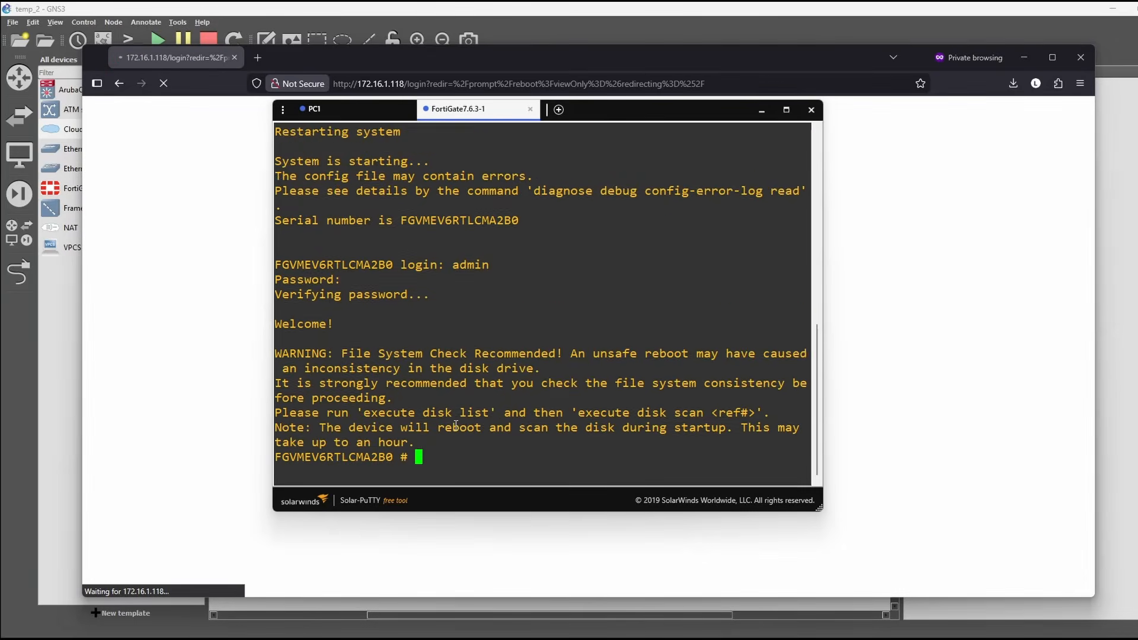
{"action": "key", "text": "Return"}
{"action": "key", "text": "Return"}
{"action": "key", "text": "Return"}
{"action": "key", "text": "Return"}
{"action": "key", "text": "Return"}
Step: Reload the FortiGate web interface at 172.16.1.118 and log in as admin with the account password
{"action": "left_click", "coordinate": [404, 83]}
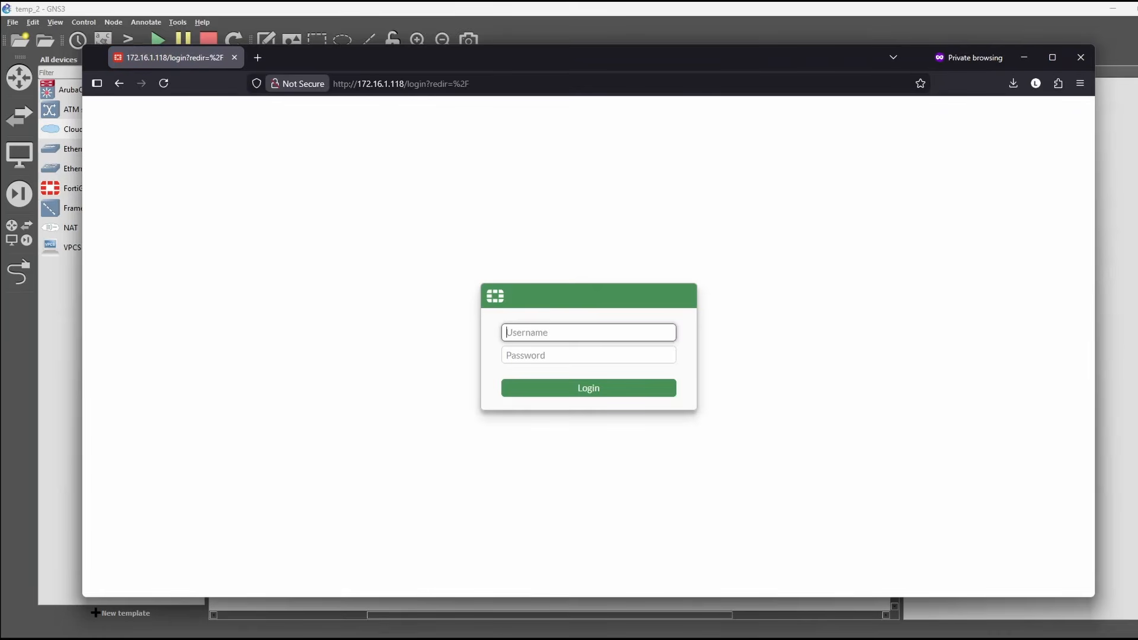
{"action": "type", "text": "admin"}
{"action": "key", "text": "Tab"}
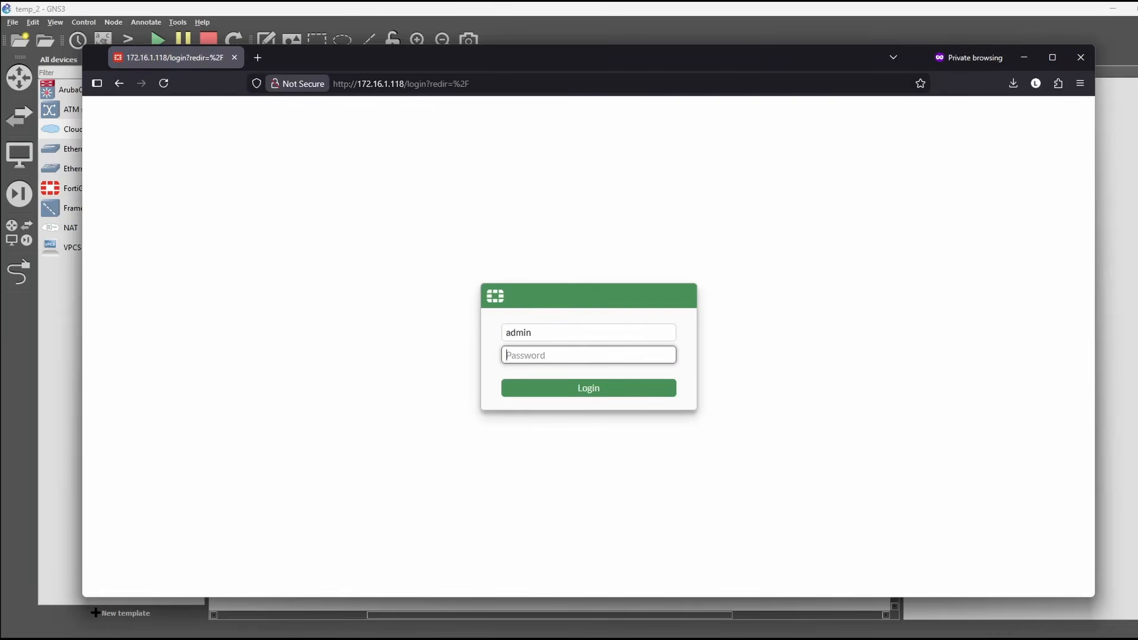
{"action": "key", "text": "Return"}
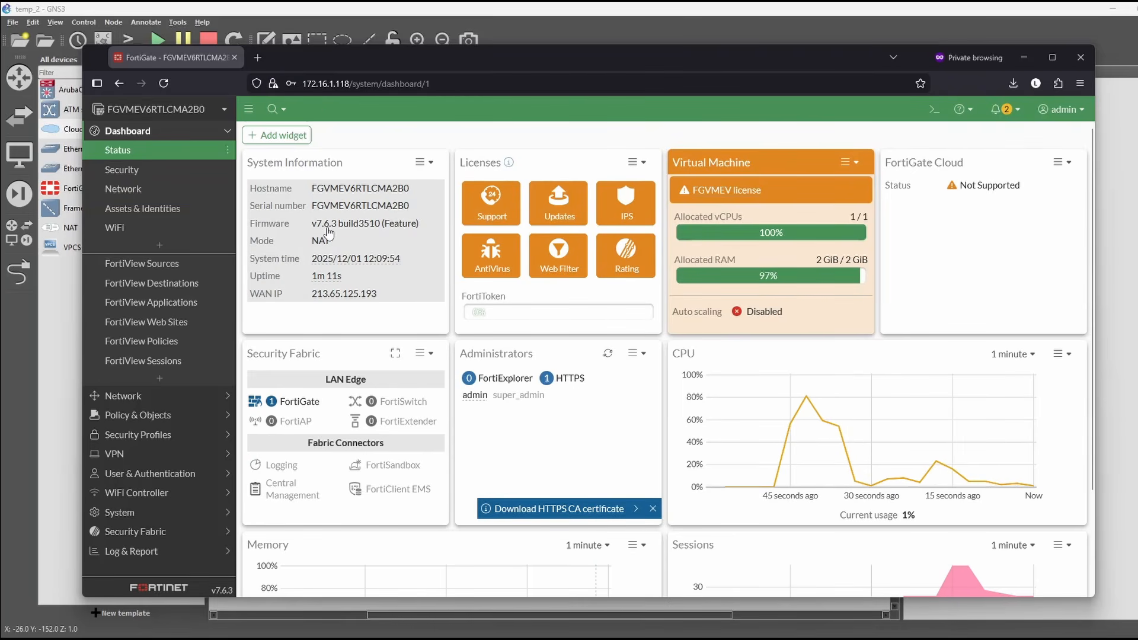
Step: Open the FortiGate's system settings and set the host name to FGT_GNS3
{"action": "mouse_move", "coordinate": [719, 193]}
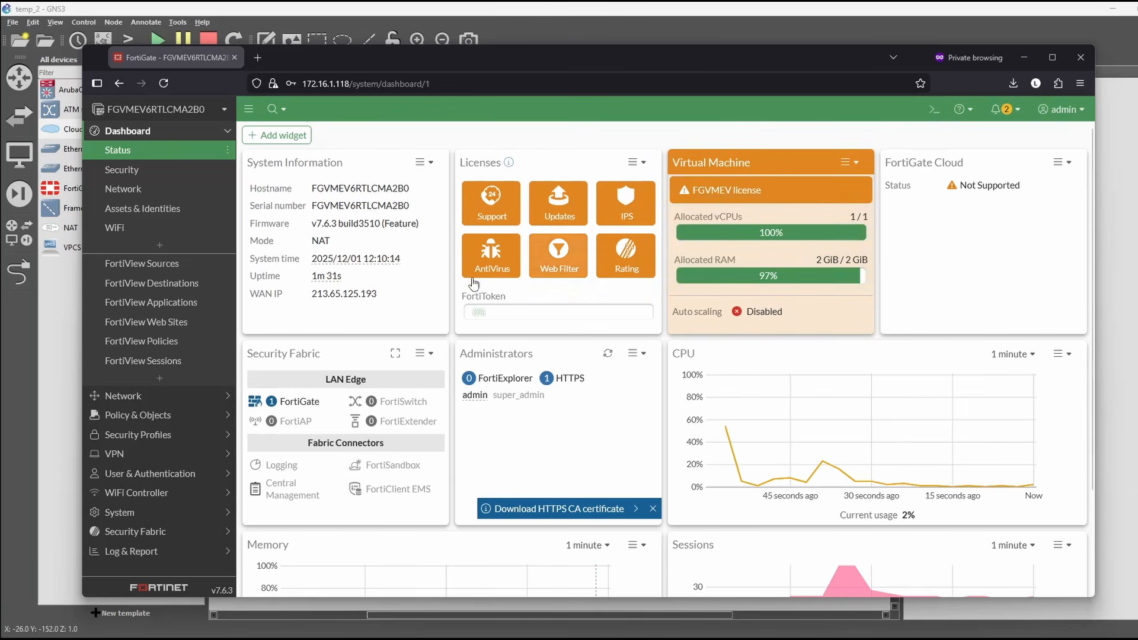
{"action": "left_click", "coordinate": [129, 511]}
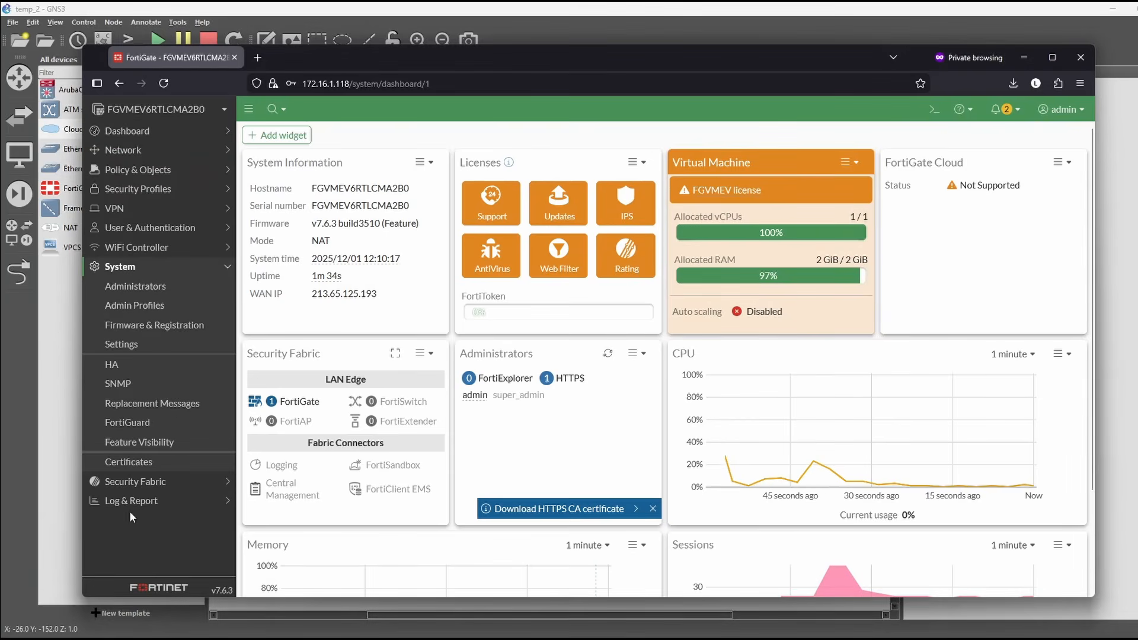
{"action": "left_click", "coordinate": [135, 350]}
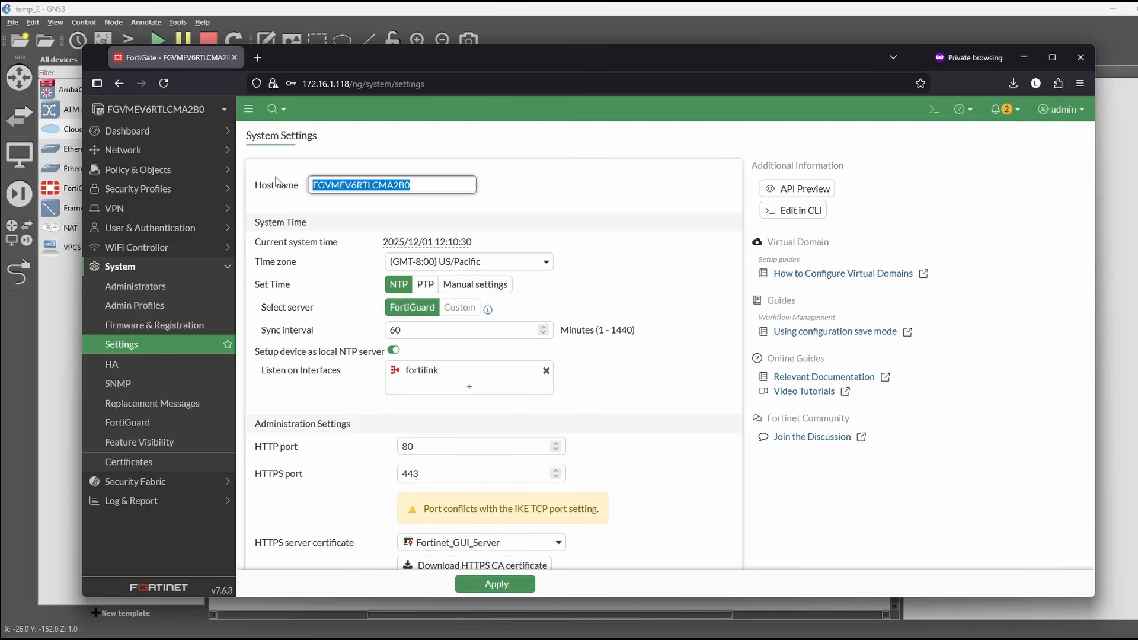
{"action": "type", "text": "FGT"}
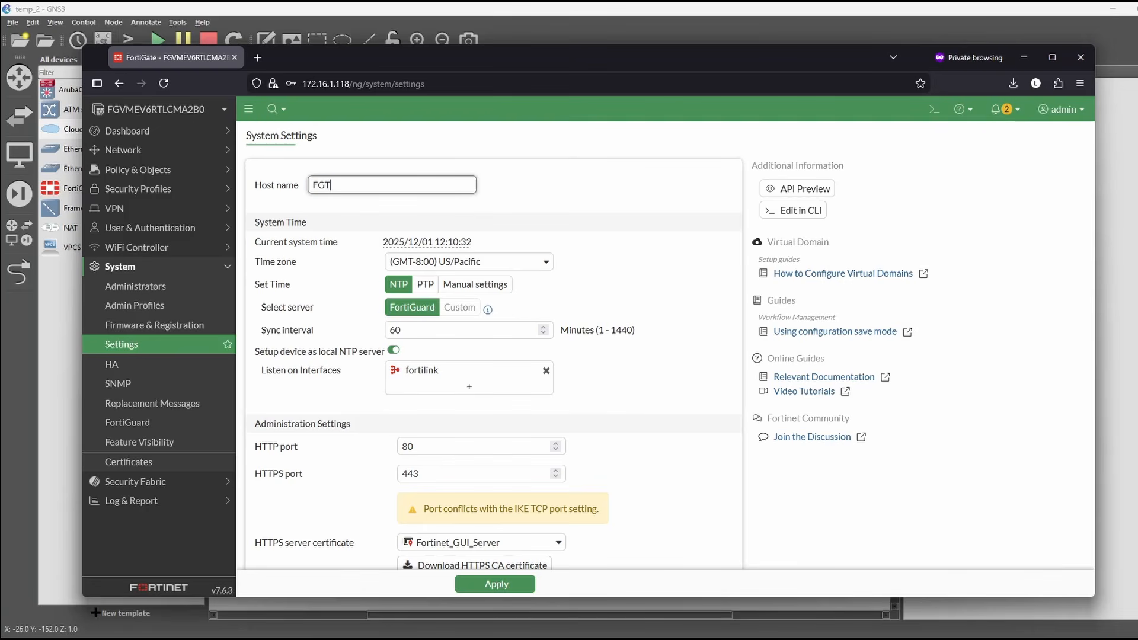
{"action": "type", "text": "_GNS3"}
Step: Set the system time zone to (GMT+1:00) Europe/Dublin
{"action": "left_click", "coordinate": [541, 261]}
{"action": "left_click_drag", "start_coordinate": [549, 298], "coordinate": [551, 313]}
{"action": "scroll", "coordinate": [517, 409], "scroll_direction": "down", "scroll_amount": 20}
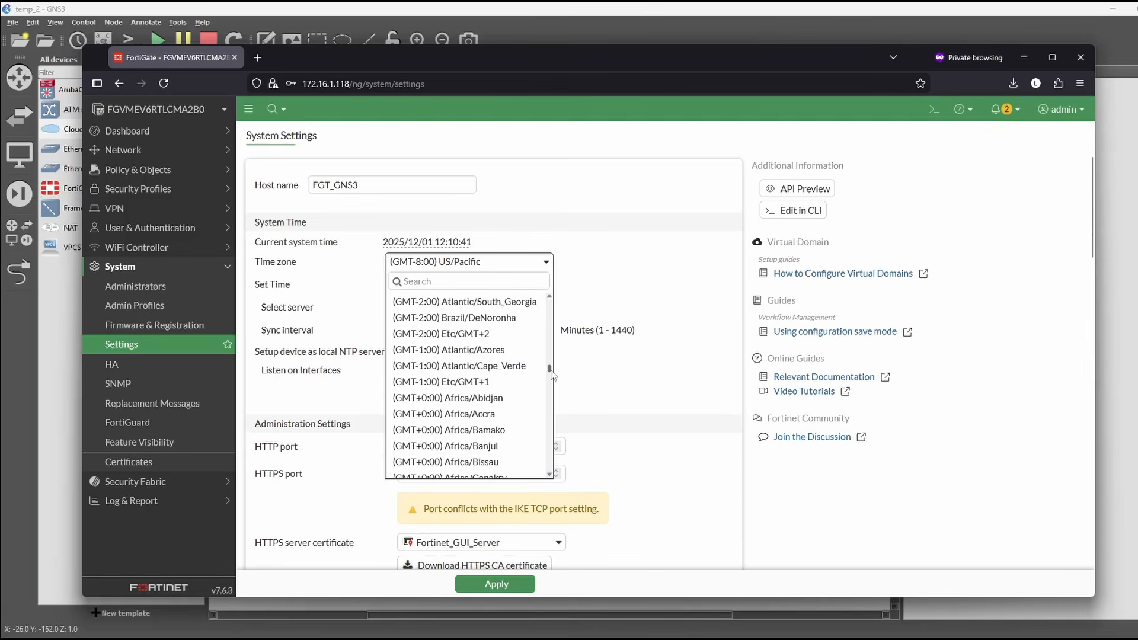
{"action": "left_click", "coordinate": [518, 403]}
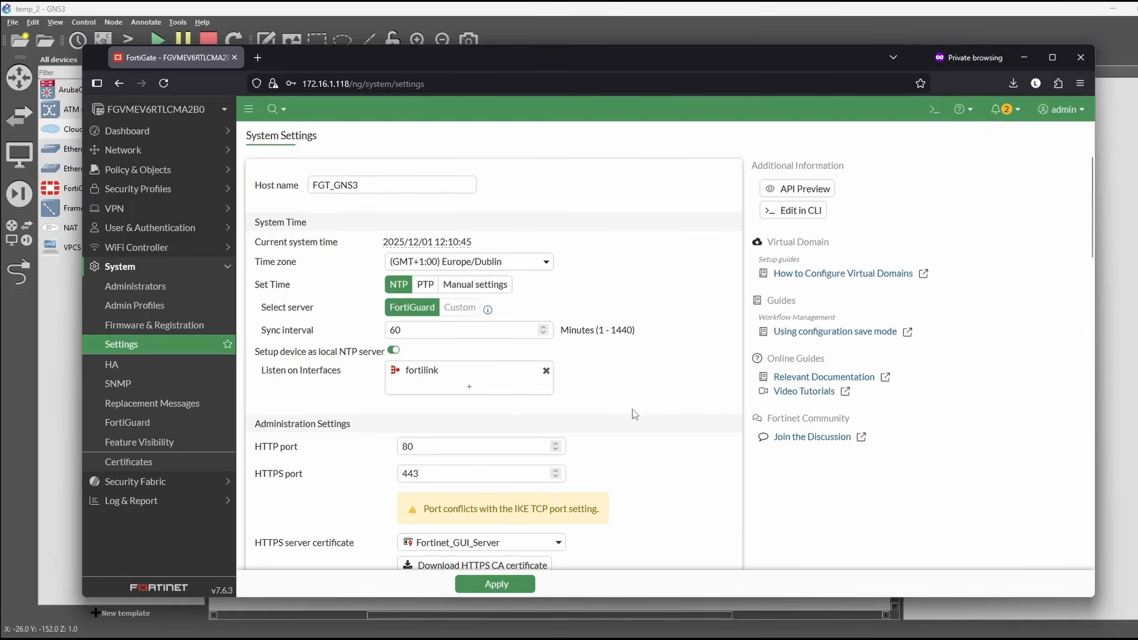
Step: Set the administration HTTPS port to 4433 to resolve the conflict with the IKE TCP port
{"action": "scroll", "coordinate": [618, 461], "scroll_direction": "down", "scroll_amount": 3}
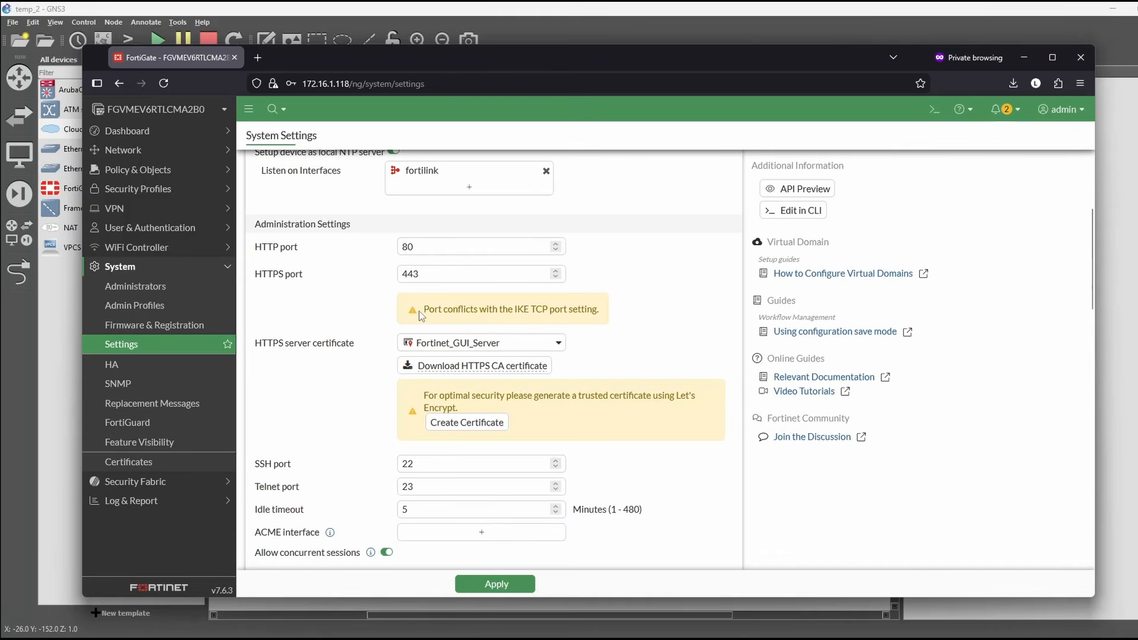
{"action": "left_click_drag", "start_coordinate": [424, 310], "coordinate": [635, 318]}
{"action": "left_click", "coordinate": [634, 317]}
{"action": "left_click", "coordinate": [435, 273]}
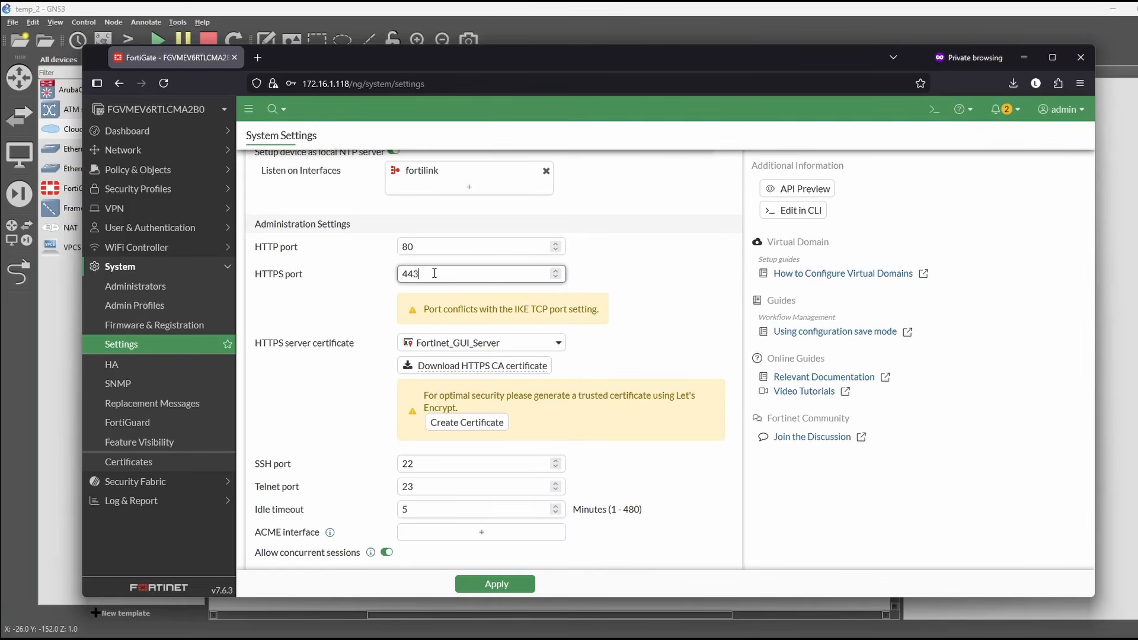
{"action": "type", "text": "3"}
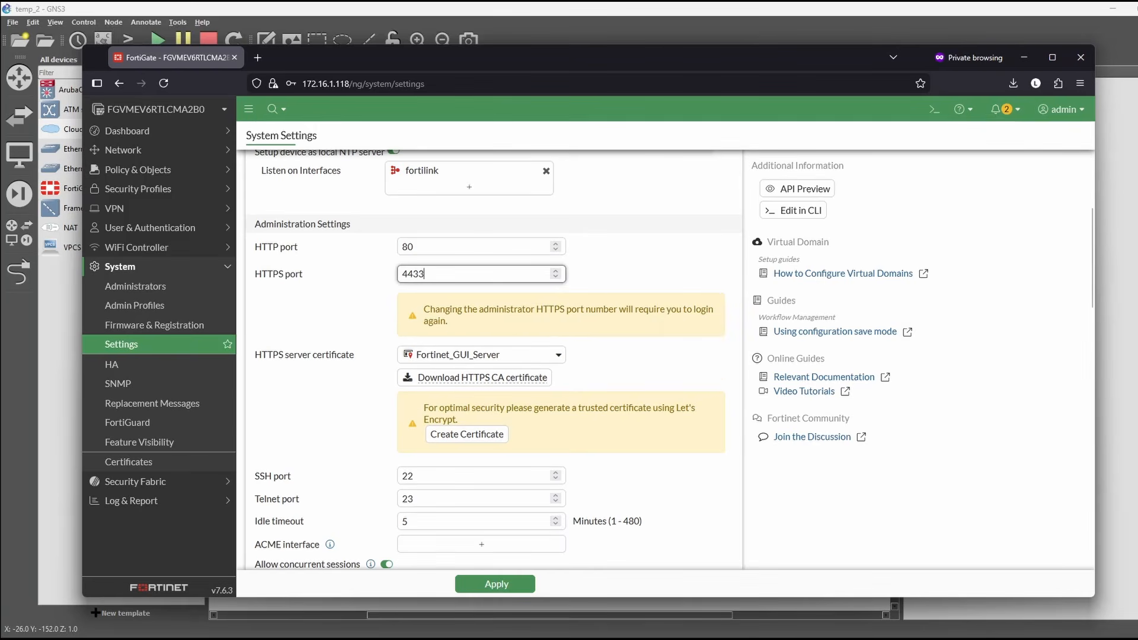
{"action": "left_click", "coordinate": [634, 277]}
Step: Set the administrator idle timeout to 30 minutes
{"action": "scroll", "coordinate": [642, 291], "scroll_direction": "down", "scroll_amount": 2}
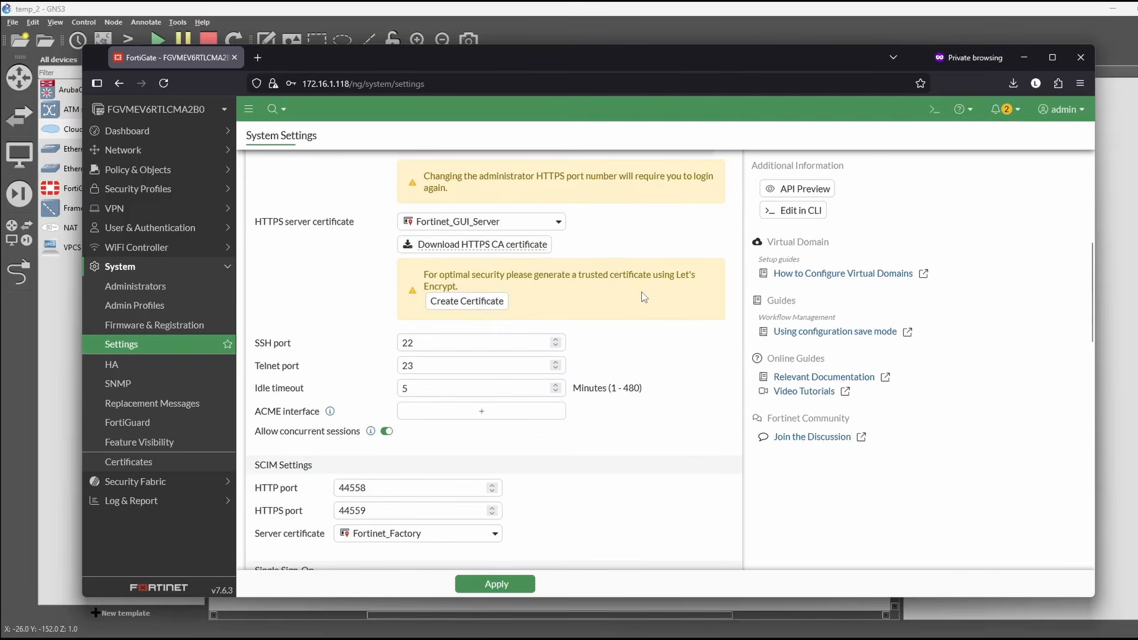
{"action": "scroll", "coordinate": [642, 292], "scroll_direction": "down", "scroll_amount": 1}
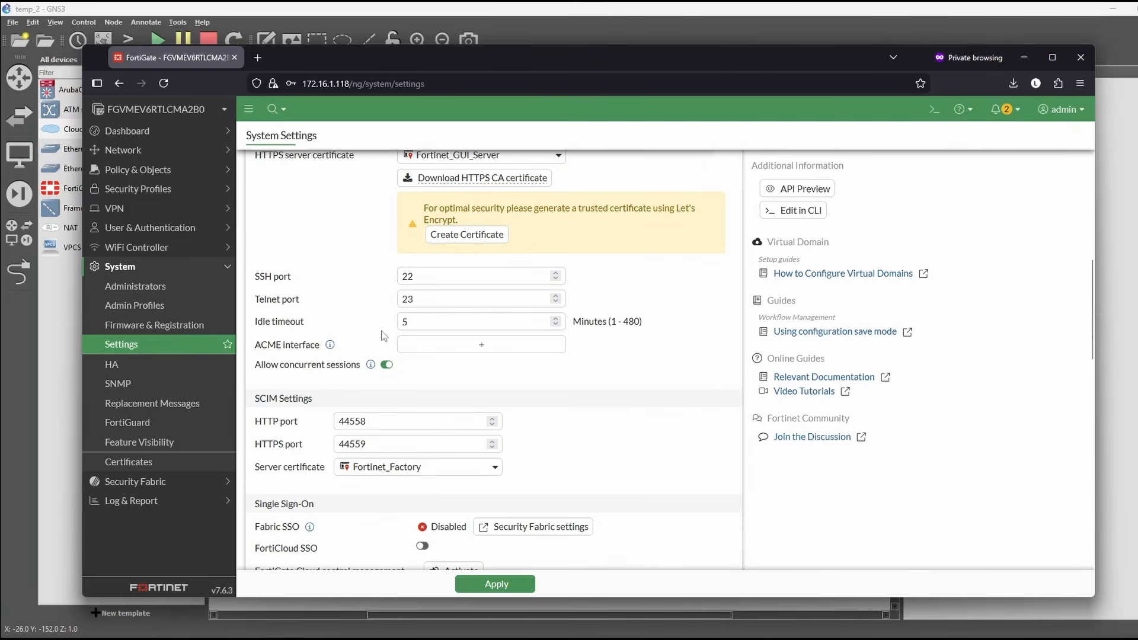
{"action": "double_click", "coordinate": [413, 322]}
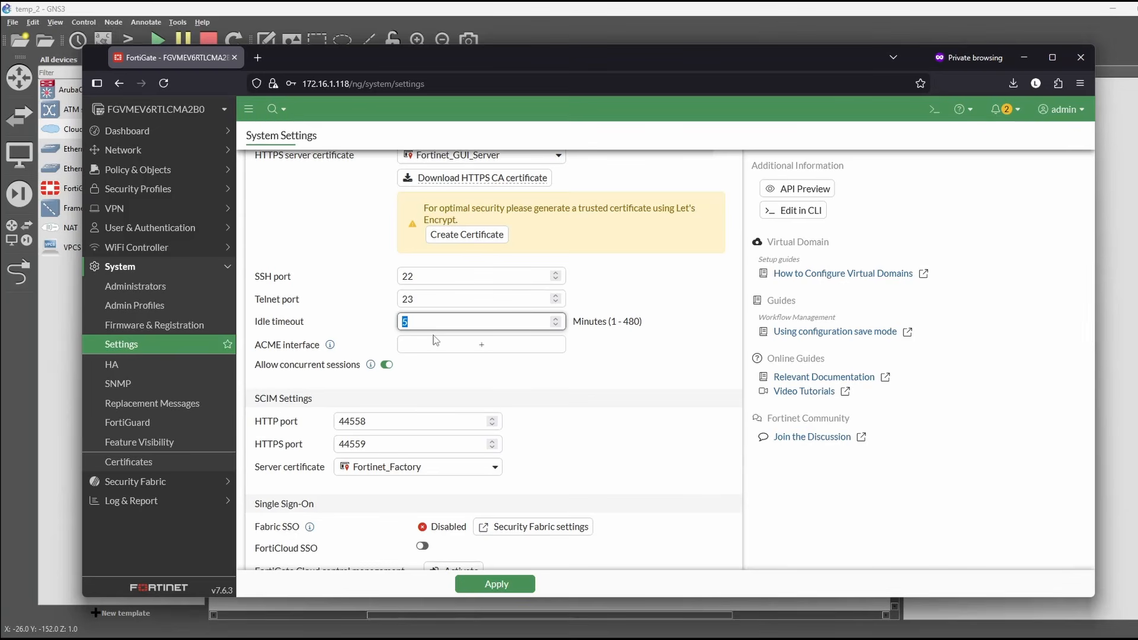
{"action": "type", "text": "30"}
{"action": "left_click", "coordinate": [658, 399]}
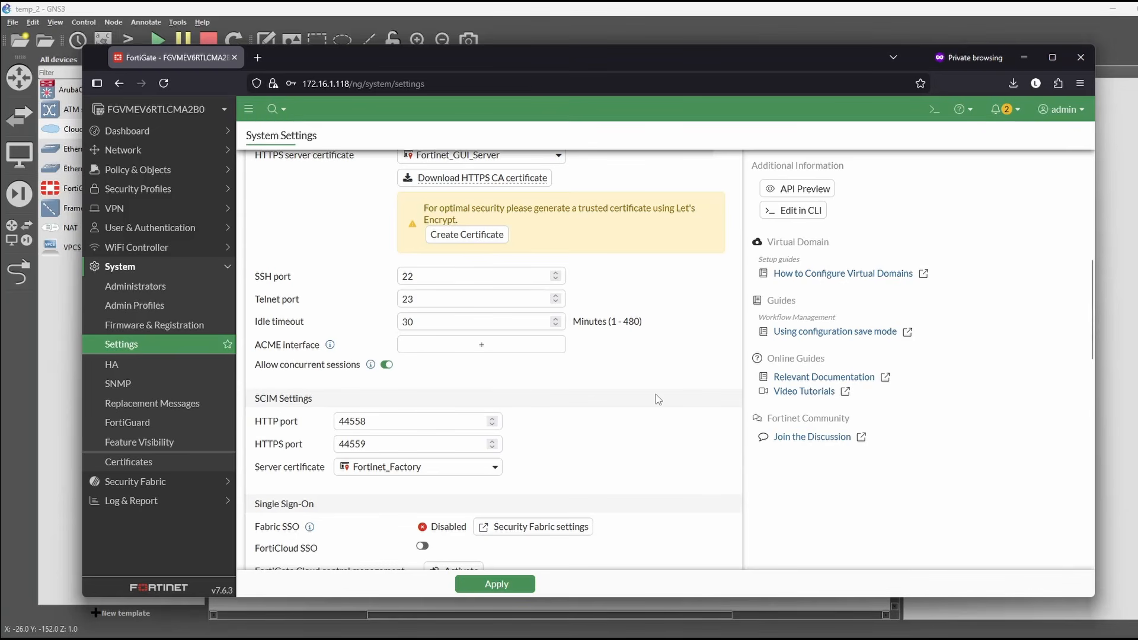
Step: Change the web interface theme to Onyx in the view settings
{"action": "scroll", "coordinate": [658, 399], "scroll_direction": "down", "scroll_amount": 3}
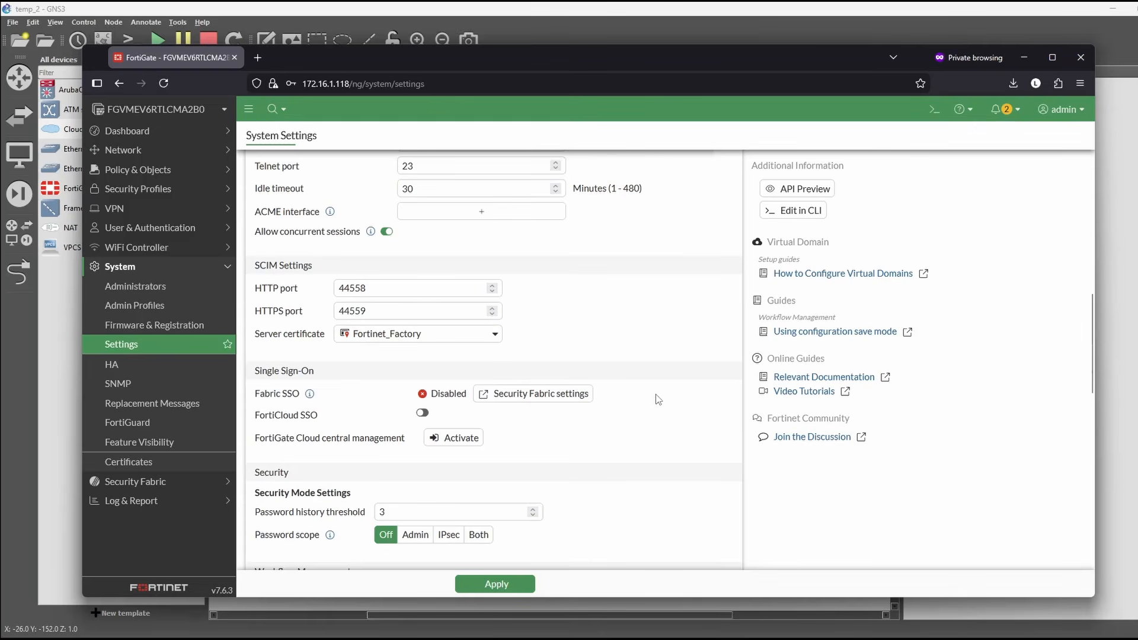
{"action": "scroll", "coordinate": [658, 399], "scroll_direction": "down", "scroll_amount": 7}
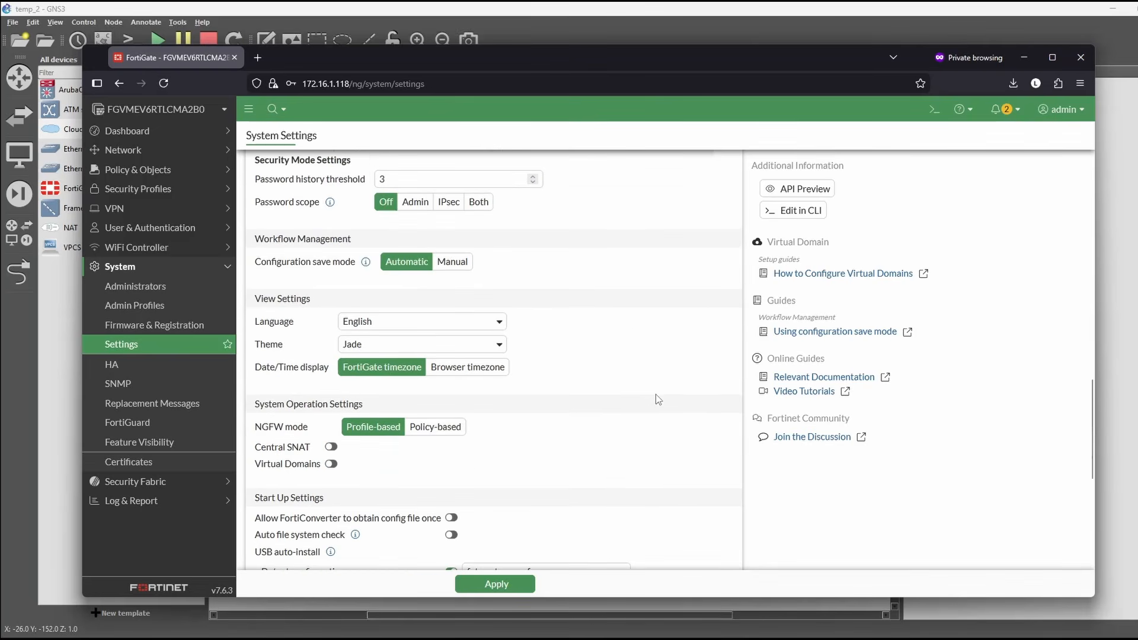
{"action": "left_click", "coordinate": [365, 345]}
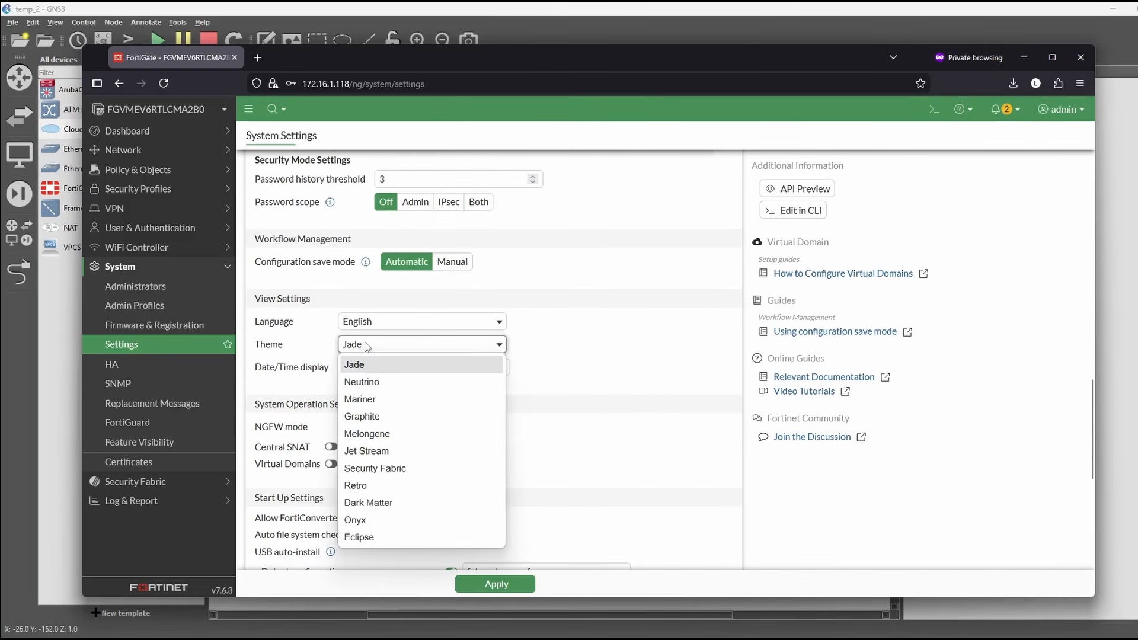
{"action": "left_click", "coordinate": [386, 520]}
Step: Review the remaining system settings, then apply the changes and confirm them
{"action": "scroll", "coordinate": [602, 459], "scroll_direction": "down", "scroll_amount": 3}
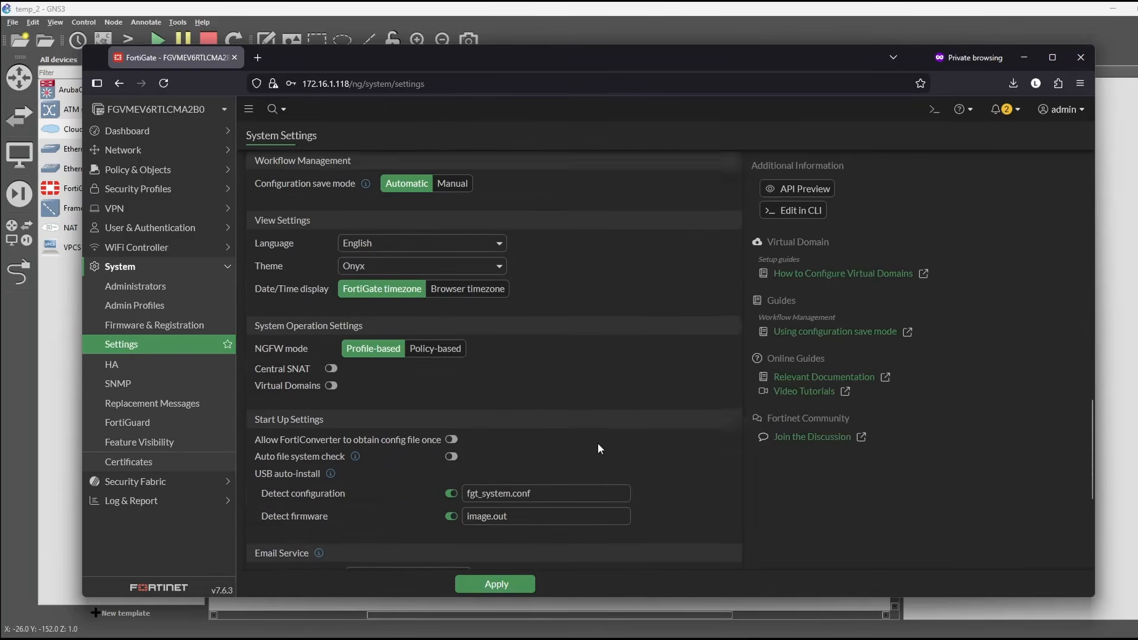
{"action": "scroll", "coordinate": [599, 444], "scroll_direction": "down", "scroll_amount": 3}
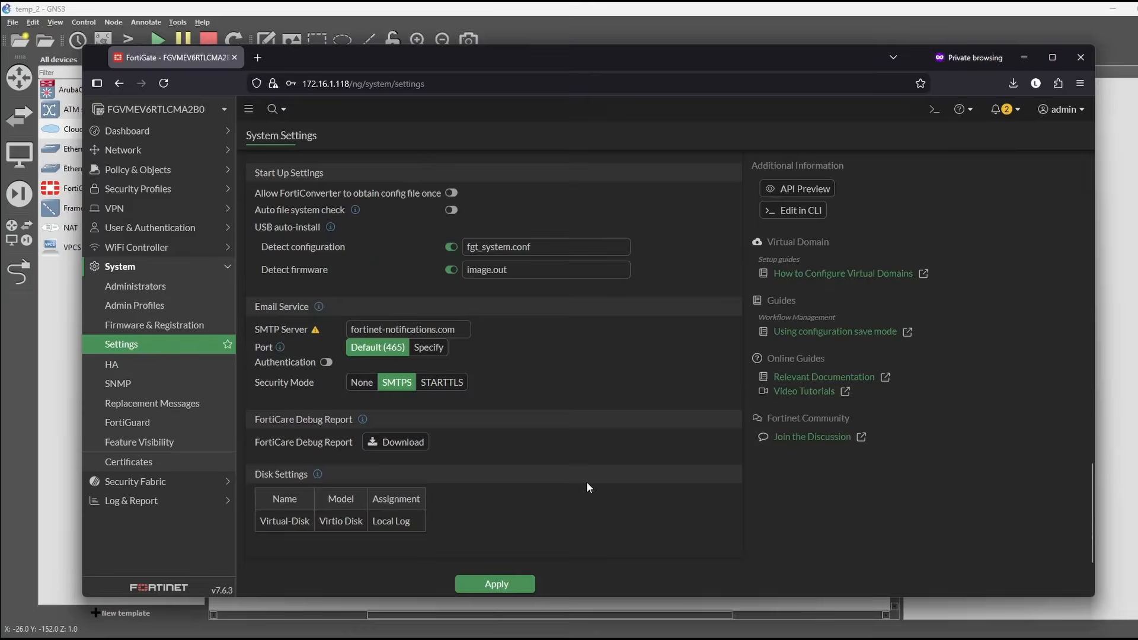
{"action": "left_click", "coordinate": [521, 584]}
{"action": "left_click", "coordinate": [544, 387]}
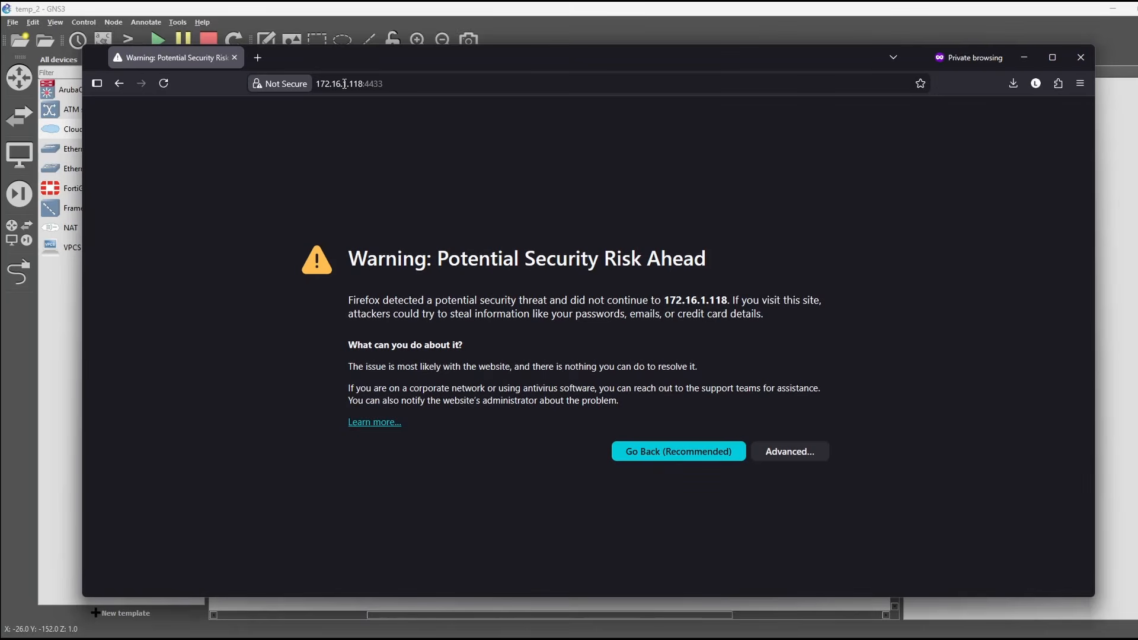
Step: Accept the certificate risk for 172.16.1.118:4433 and continue to the FortiGate login page
{"action": "left_click", "coordinate": [784, 451]}
{"action": "scroll", "coordinate": [725, 463], "scroll_direction": "down", "scroll_amount": 3}
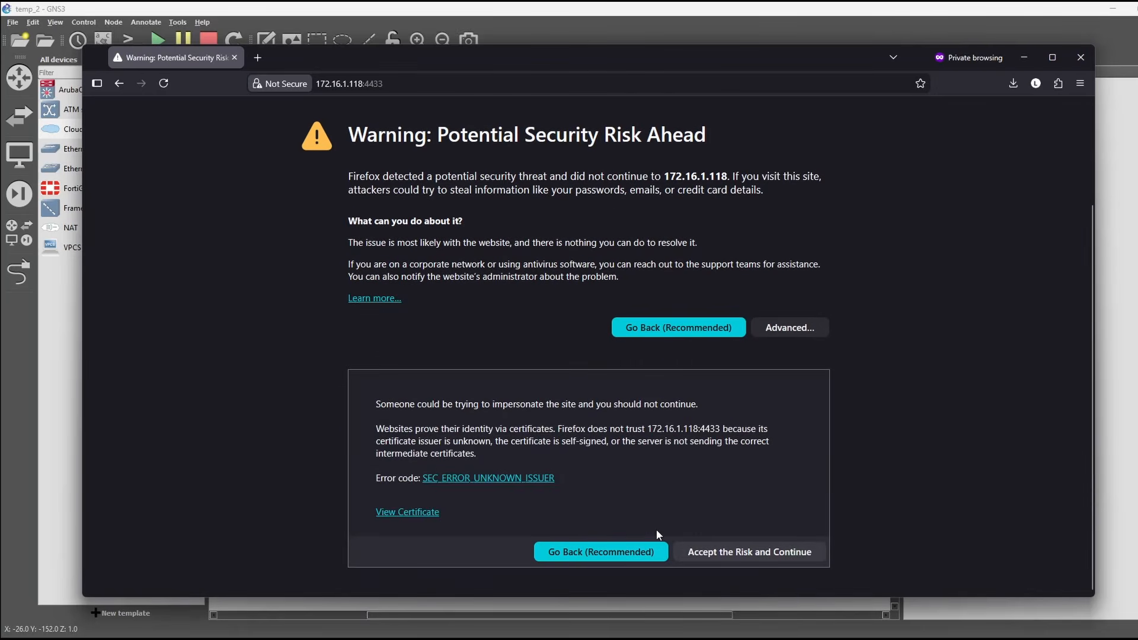
{"action": "left_click", "coordinate": [707, 553]}
Step: Log in as admin with the account password, postponing the file system check and the FortiGate setup
{"action": "type", "text": "•••"}
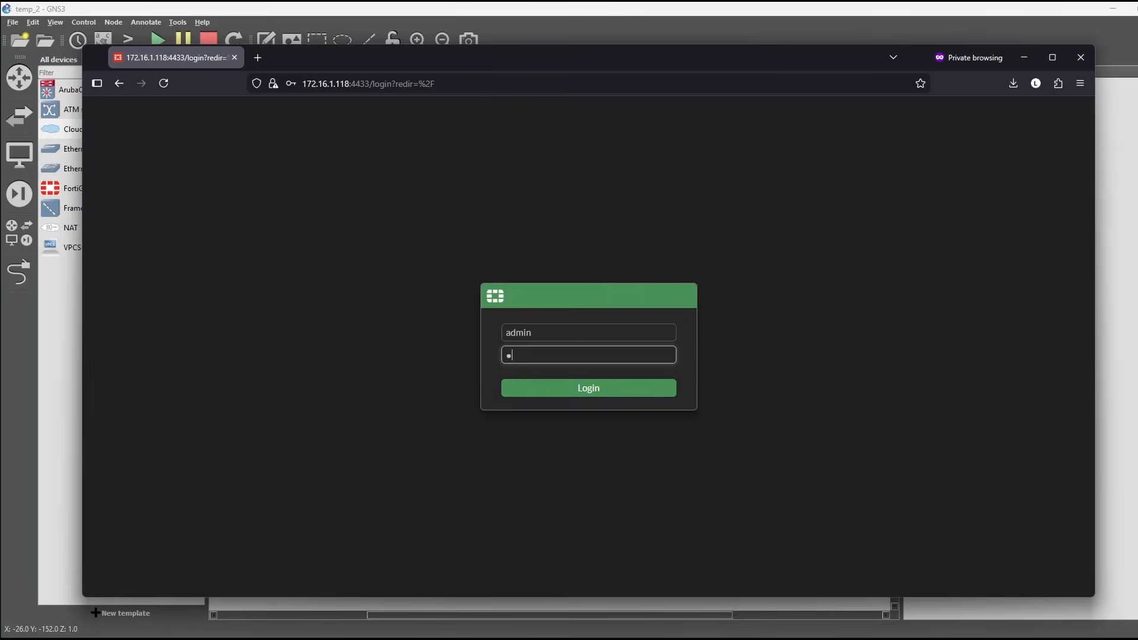
{"action": "key", "text": "Return"}
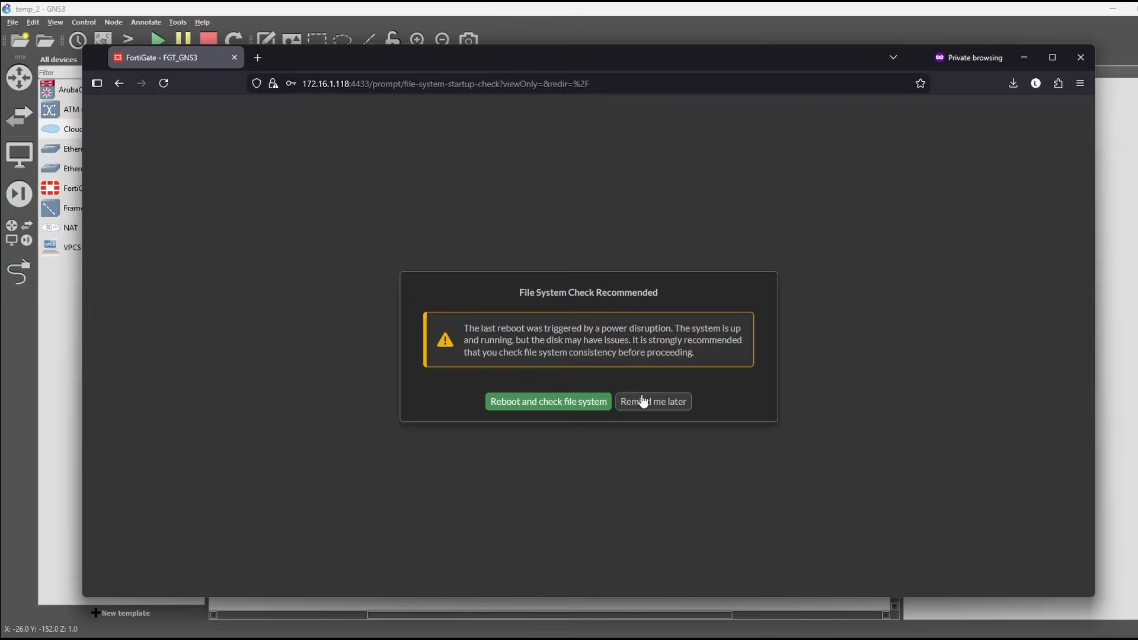
{"action": "left_click", "coordinate": [655, 402]}
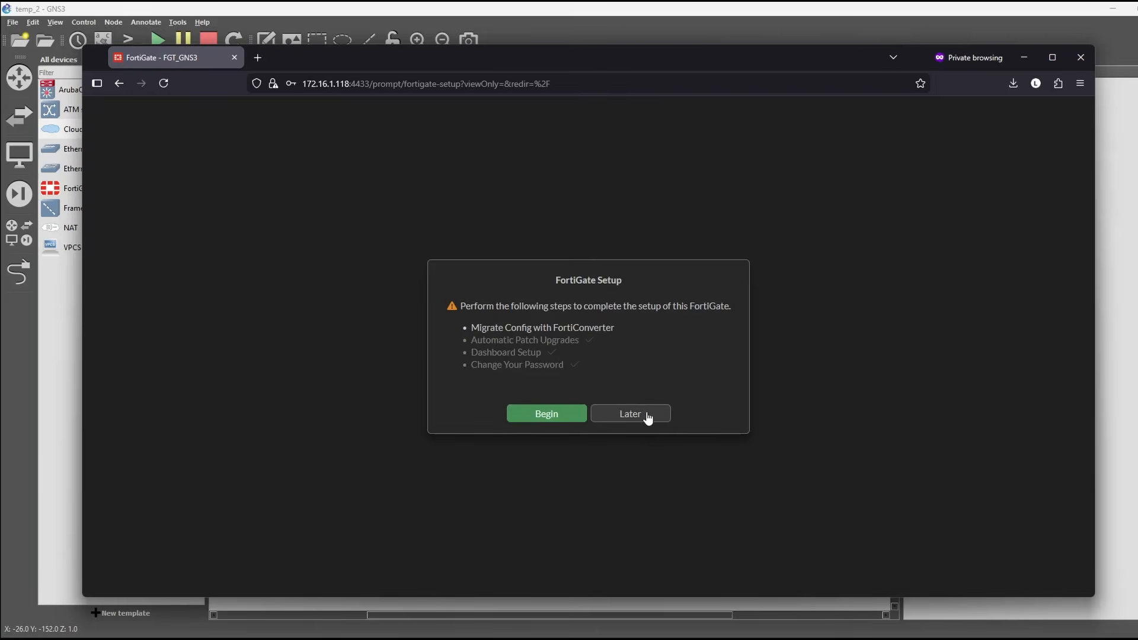
{"action": "left_click", "coordinate": [648, 414]}
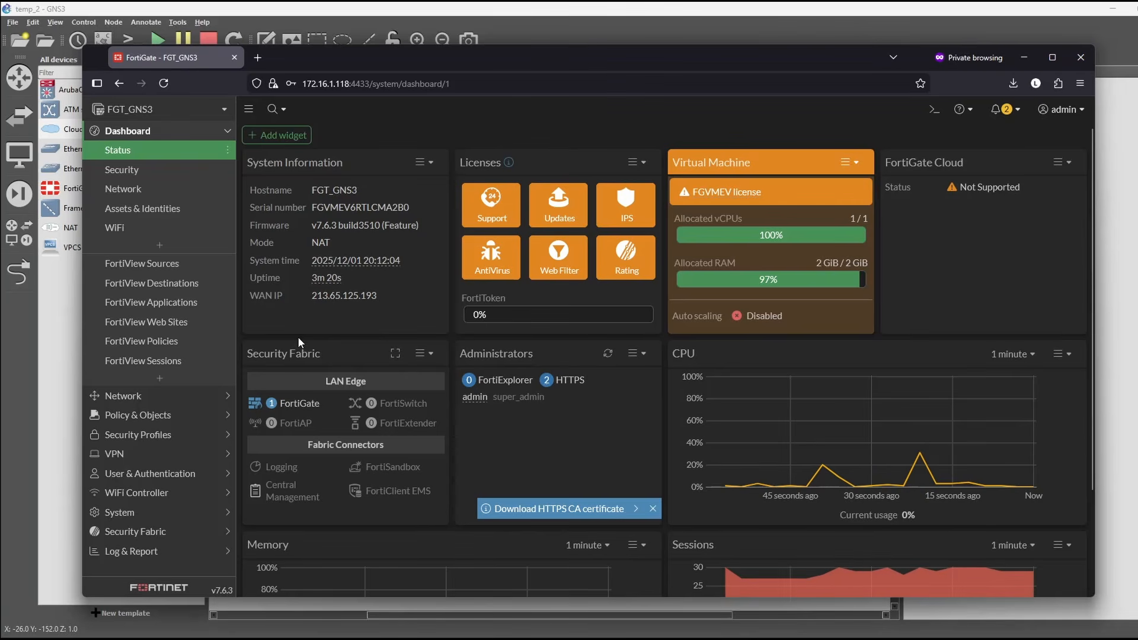
Step: Open the port2 network interface for editing and set its alias to LAN_HR and its role to LAN
{"action": "left_click", "coordinate": [122, 396]}
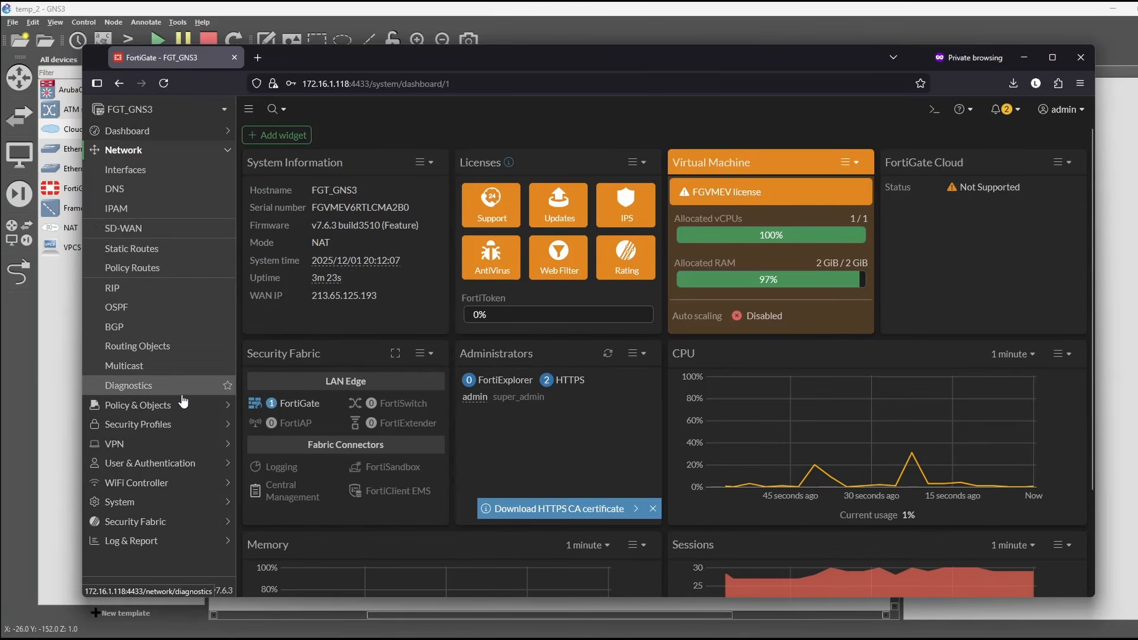
{"action": "left_click", "coordinate": [143, 181]}
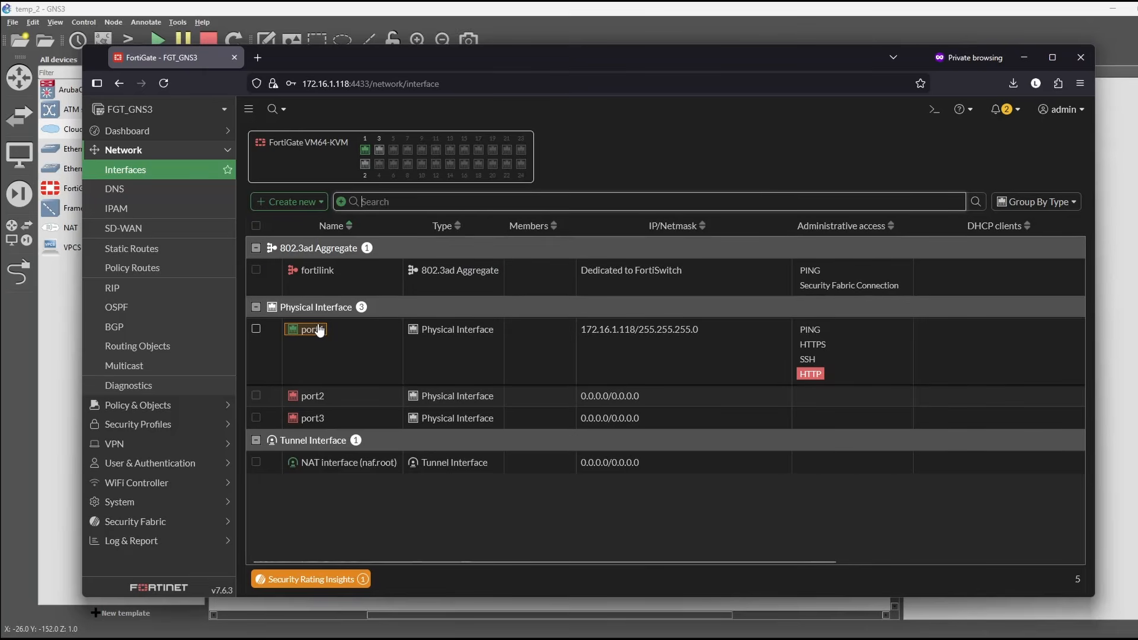
{"action": "mouse_move", "coordinate": [699, 333]}
{"action": "left_click", "coordinate": [323, 396]}
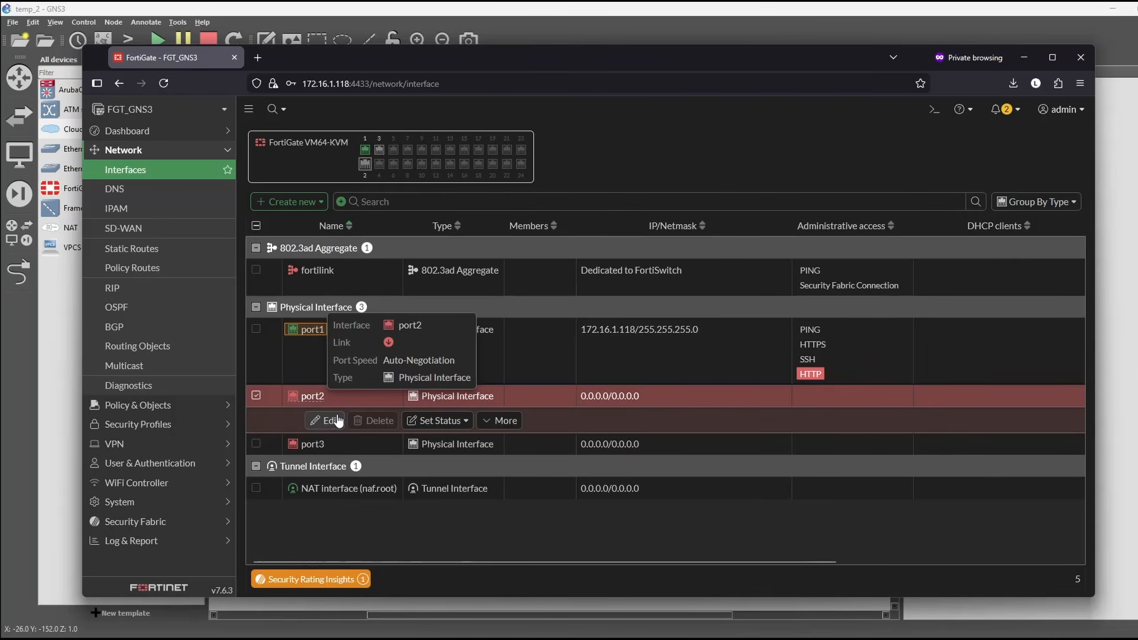
{"action": "left_click", "coordinate": [337, 423]}
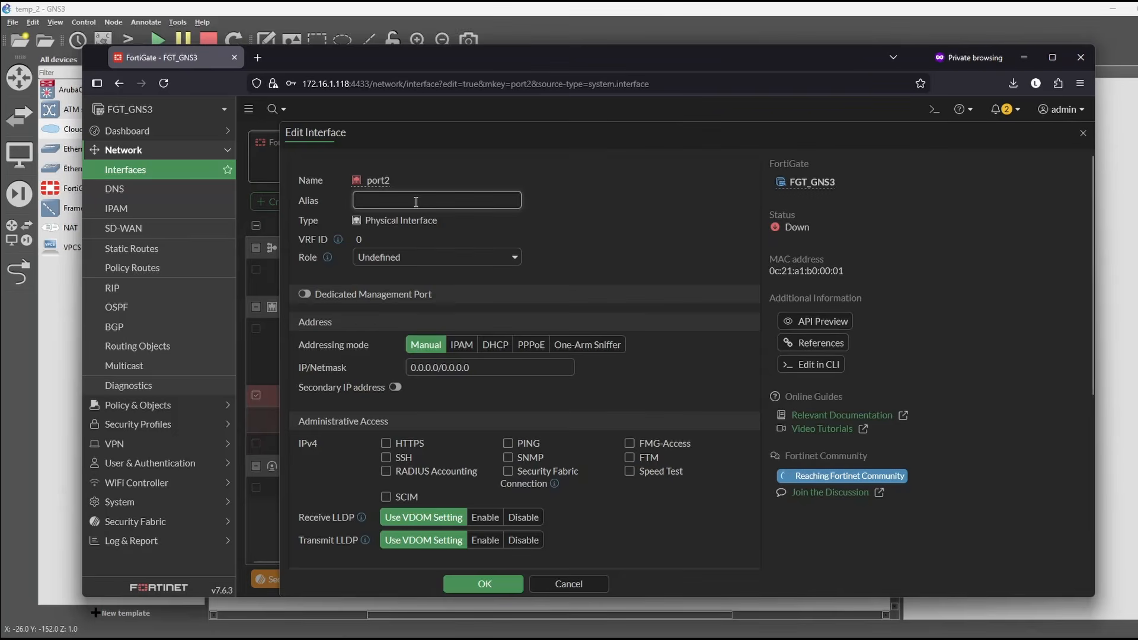
{"action": "type", "text": "LAN "}
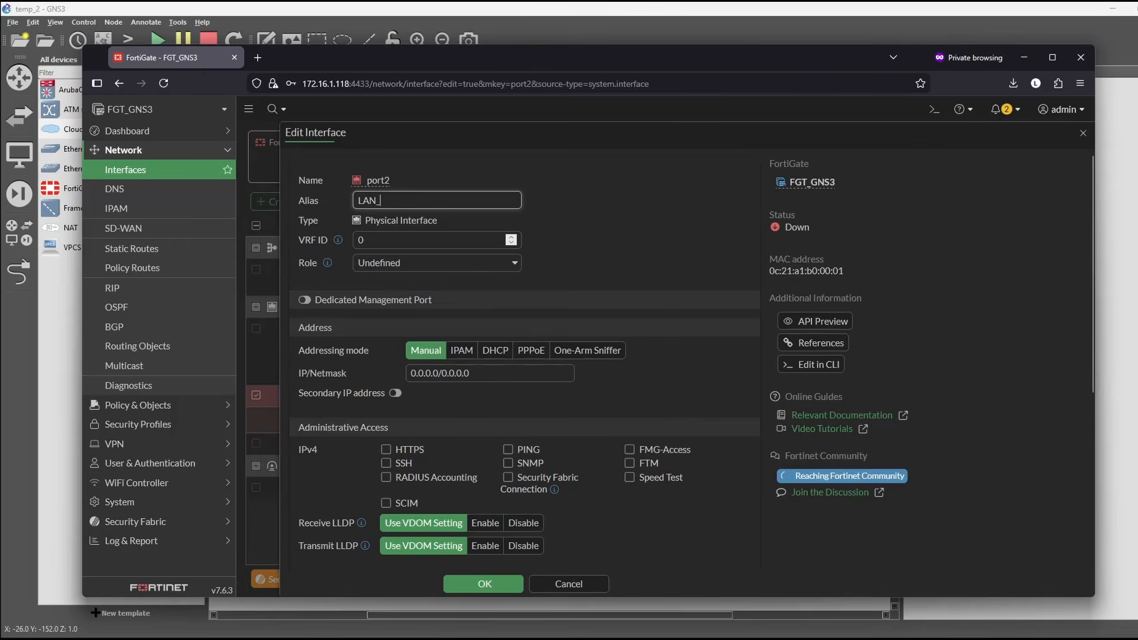
{"action": "type", "text": "HR"}
{"action": "left_click", "coordinate": [397, 266]}
{"action": "left_click", "coordinate": [394, 284]}
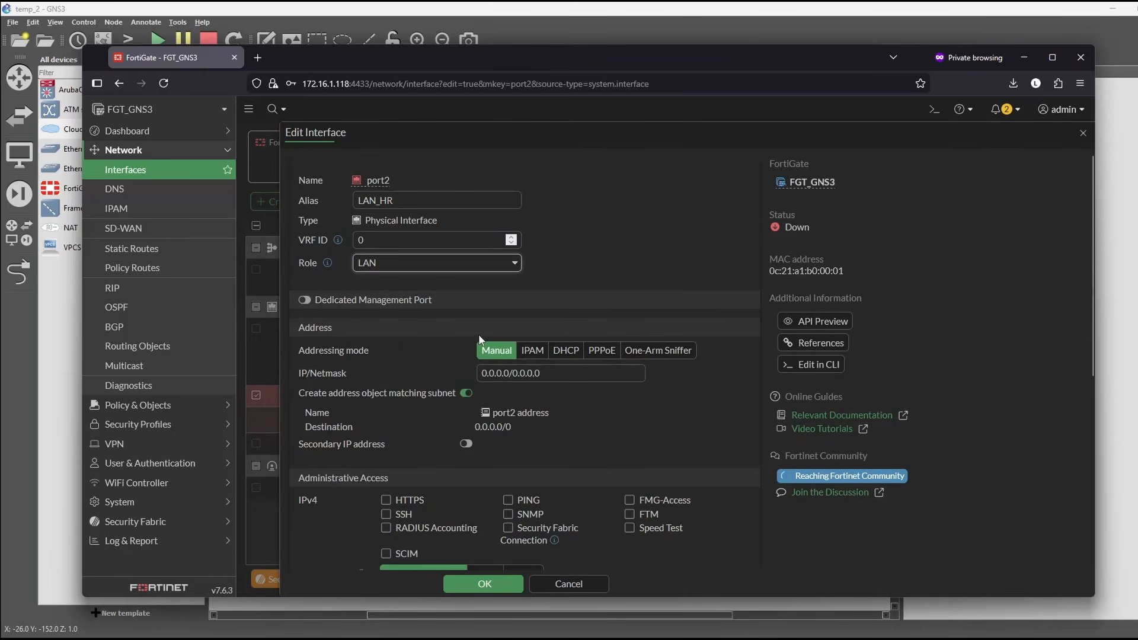
Step: Set port2's IP/Netmask to 192.168.123.1/24 and allow PING as IPv4 administrative access
{"action": "triple_click", "coordinate": [533, 372]}
{"action": "type", "text": "19"}
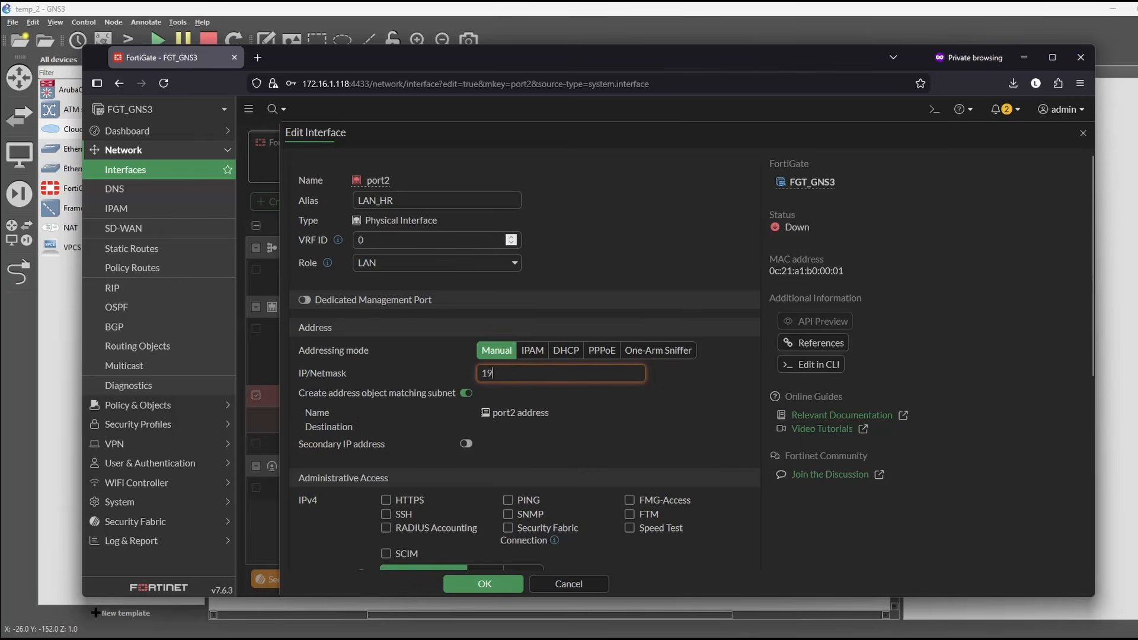
{"action": "type", "text": "2.16"}
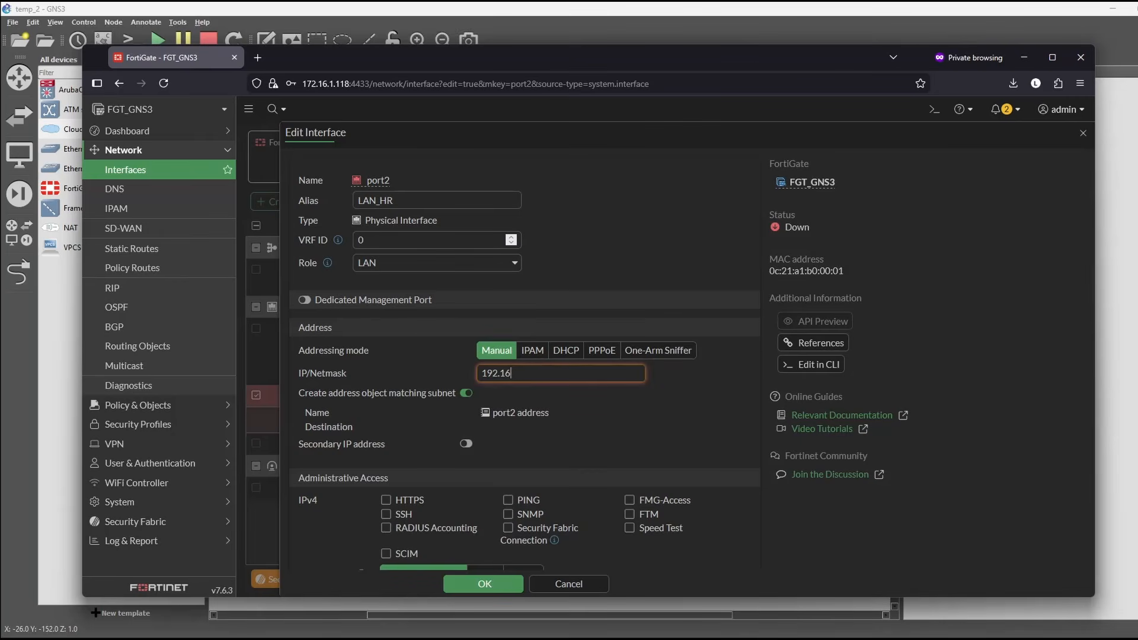
{"action": "type", "text": "8.123.1/24"}
{"action": "left_click", "coordinate": [475, 376]}
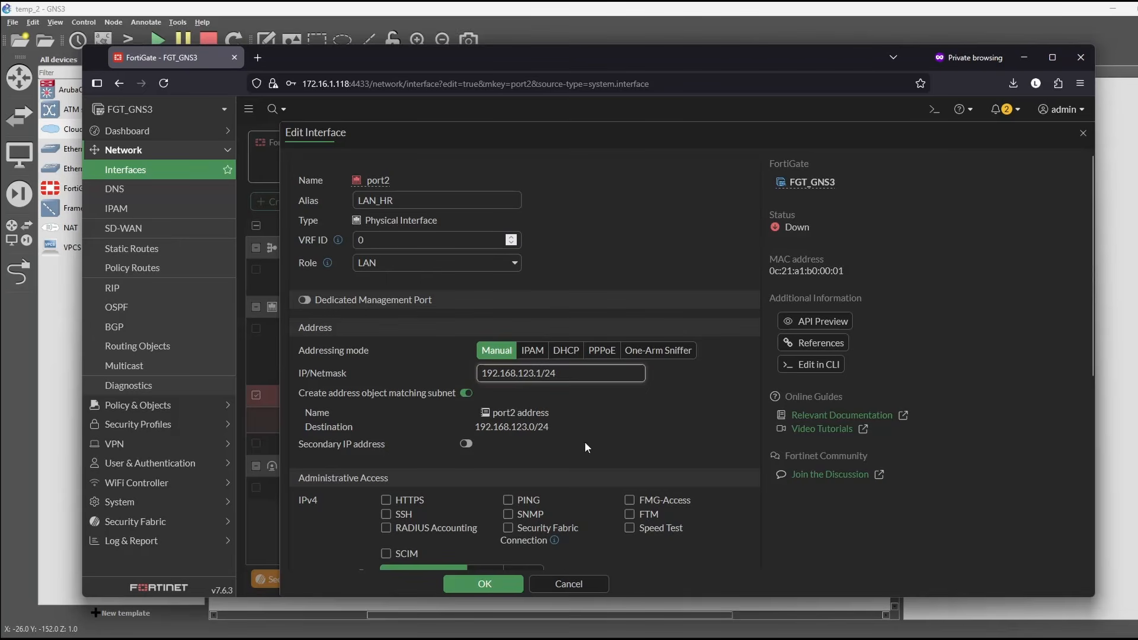
{"action": "left_click", "coordinate": [509, 500]}
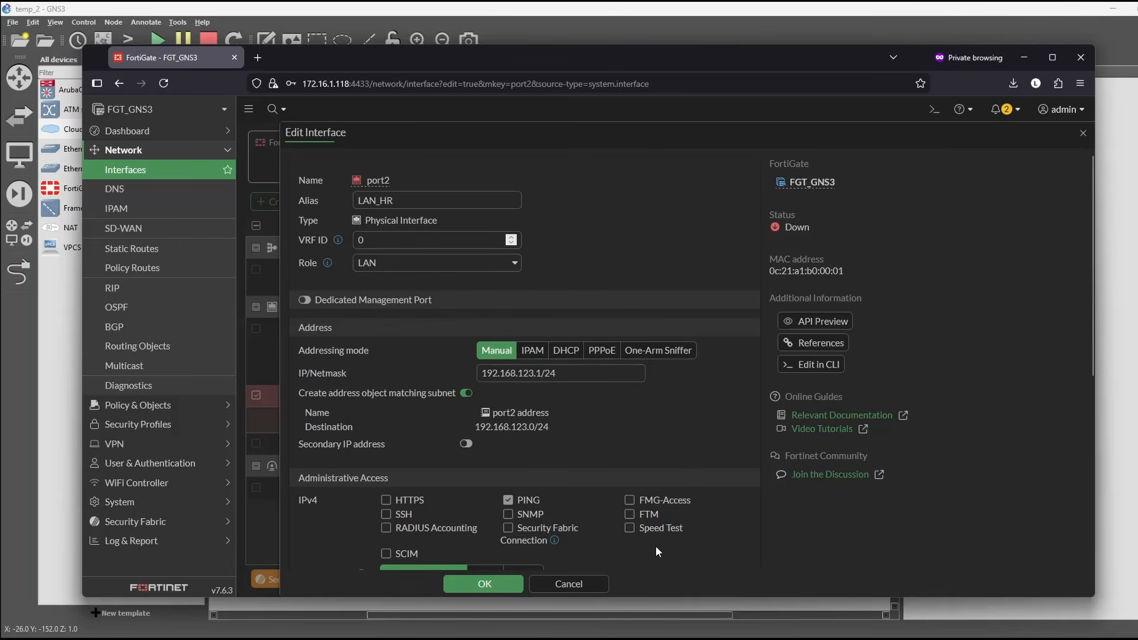
Step: Enable the DHCP server on port2 with the address range 192.168.123.100-192.168.123.200 and save the interface
{"action": "scroll", "coordinate": [655, 546], "scroll_direction": "down", "scroll_amount": 3}
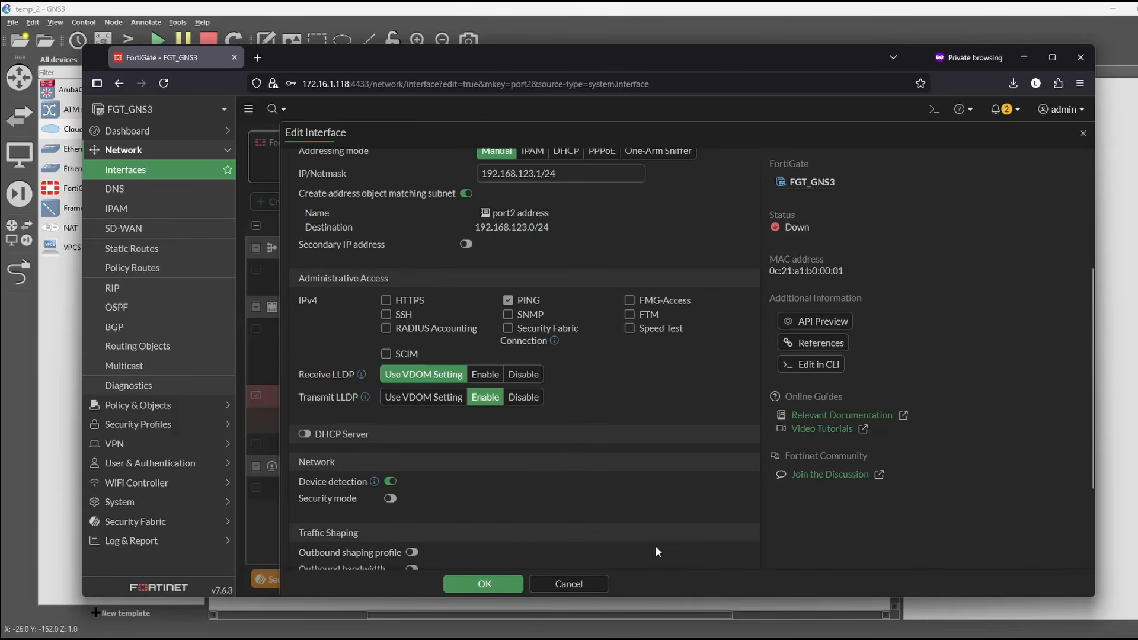
{"action": "left_click", "coordinate": [314, 435]}
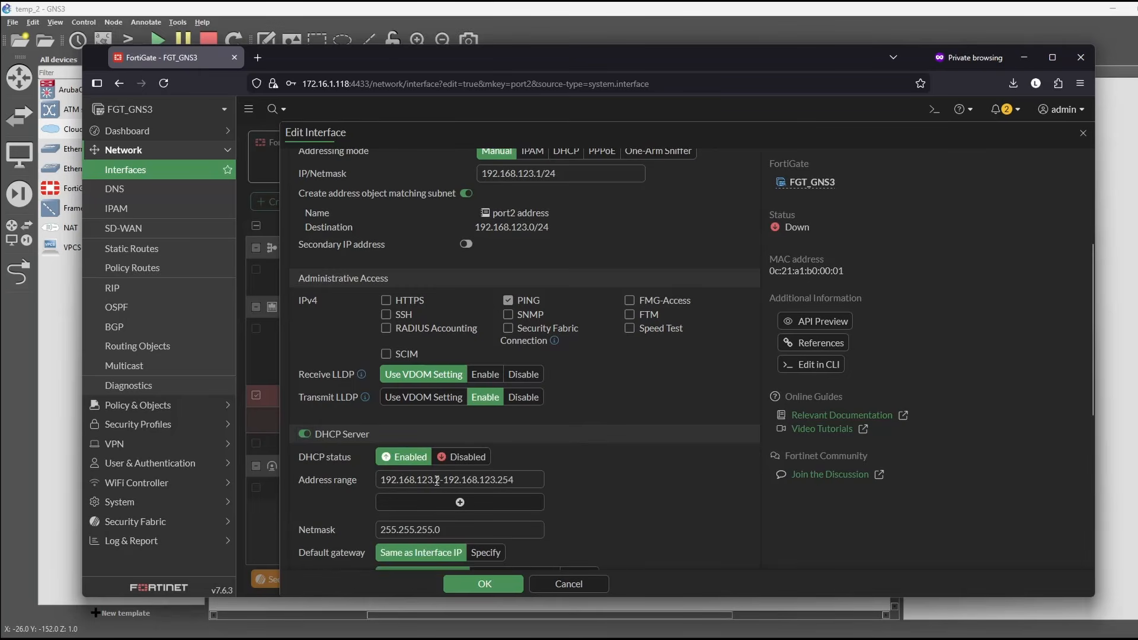
{"action": "left_click_drag", "start_coordinate": [436, 480], "coordinate": [441, 481]}
{"action": "type", "text": "100"}
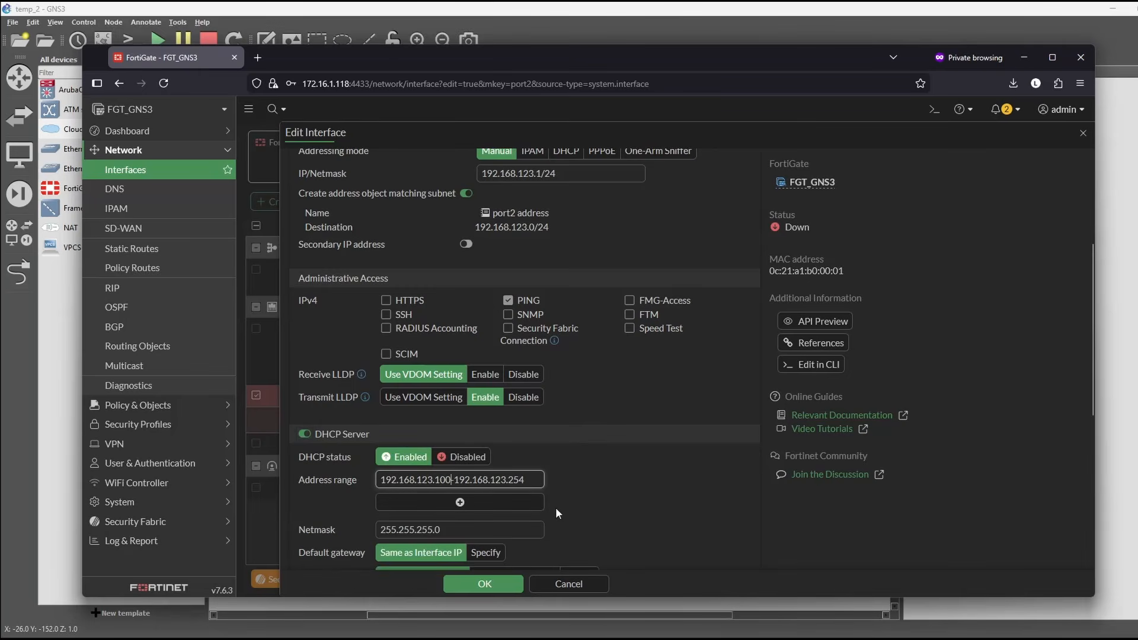
{"action": "left_click_drag", "start_coordinate": [516, 481], "coordinate": [542, 488]}
{"action": "type", "text": "00"}
{"action": "scroll", "coordinate": [582, 499], "scroll_direction": "down", "scroll_amount": 3}
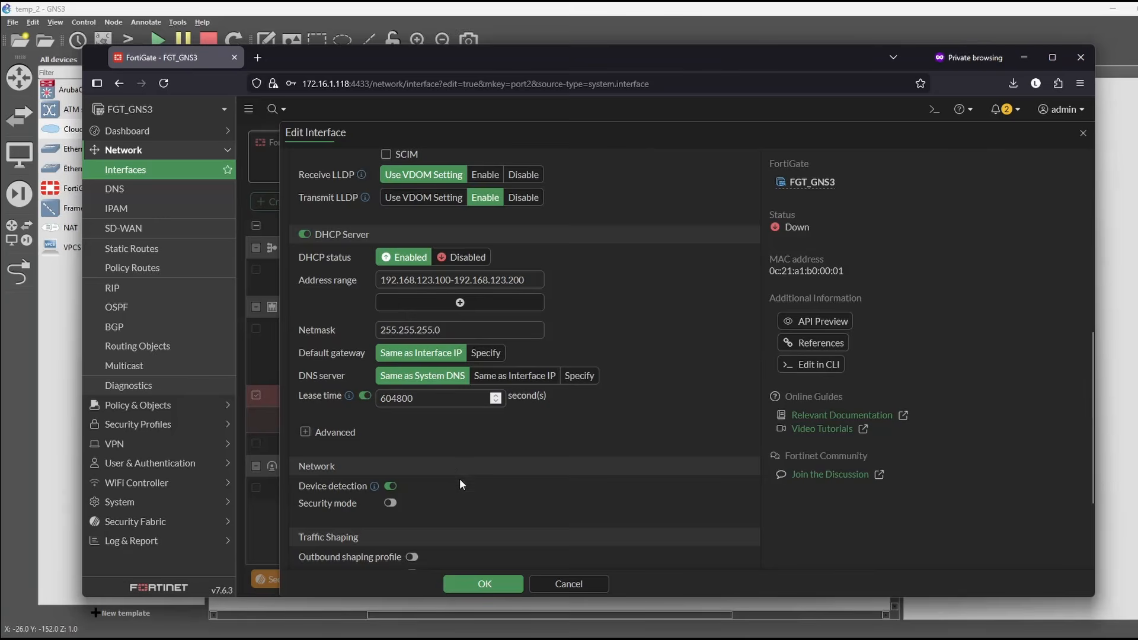
{"action": "scroll", "coordinate": [460, 484], "scroll_direction": "down", "scroll_amount": 2}
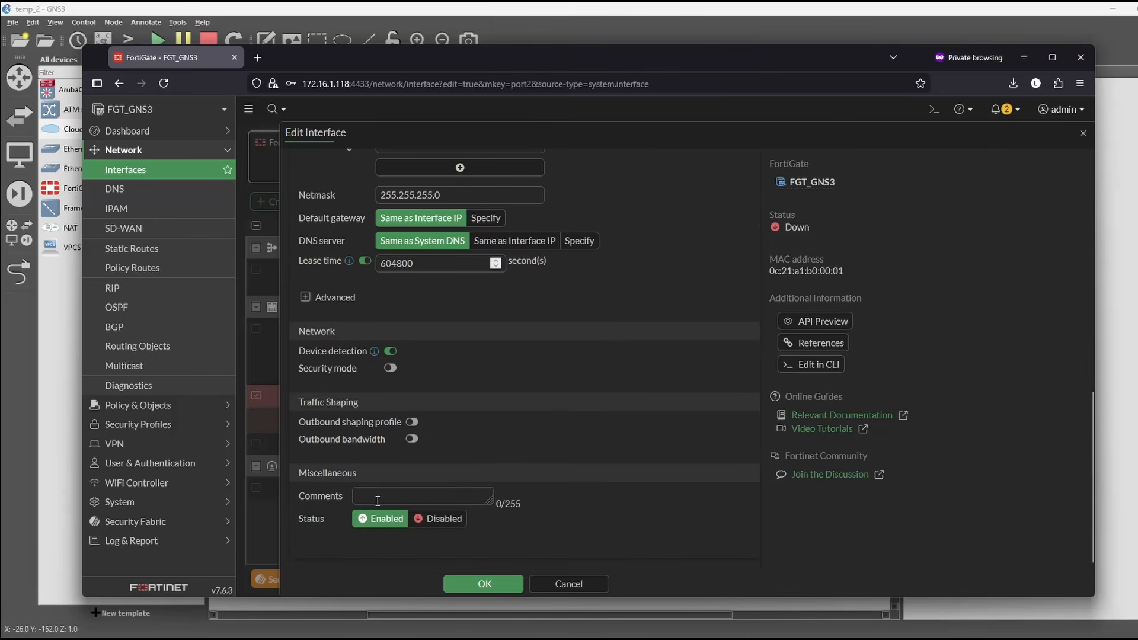
{"action": "left_click", "coordinate": [481, 582]}
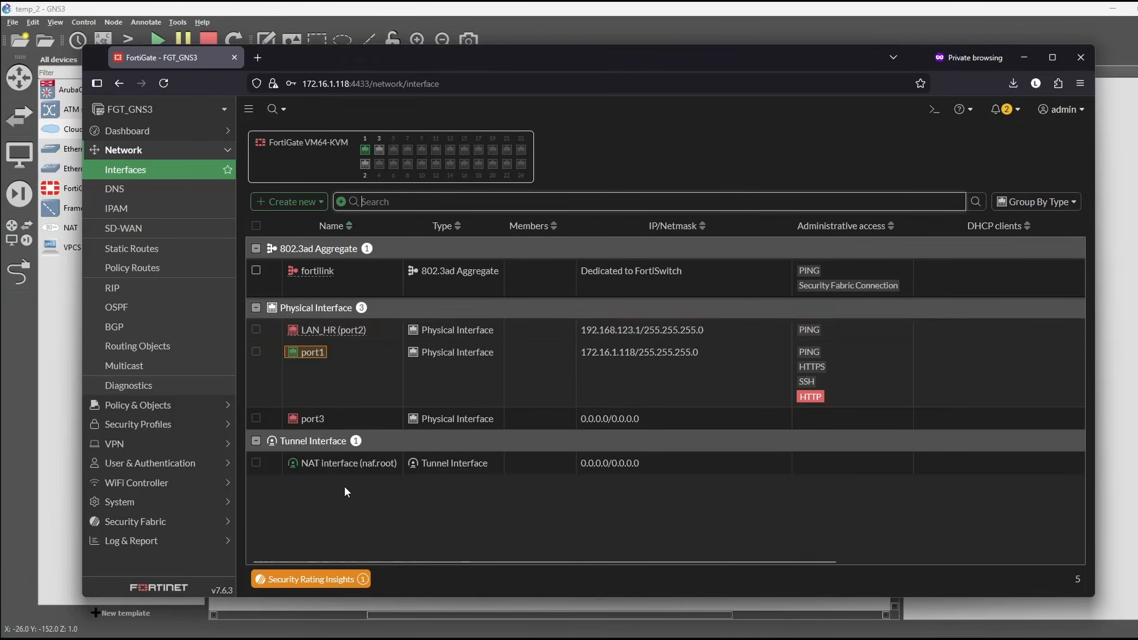
Step: Start a new firewall policy and name it HR-to-Internet
{"action": "left_click", "coordinate": [147, 407]}
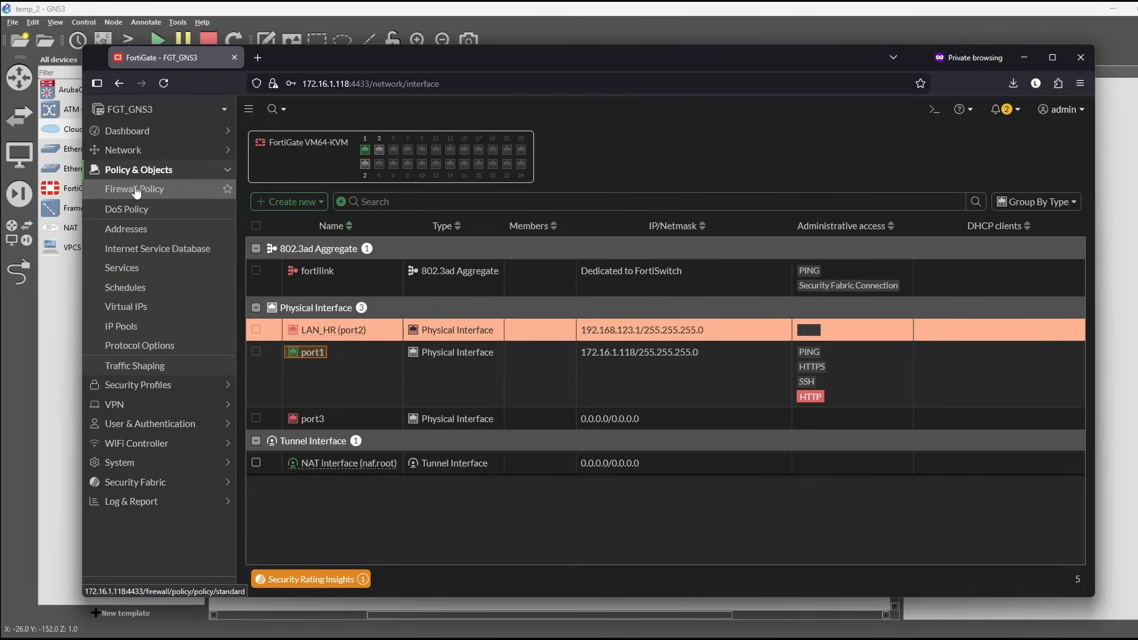
{"action": "left_click", "coordinate": [135, 189]}
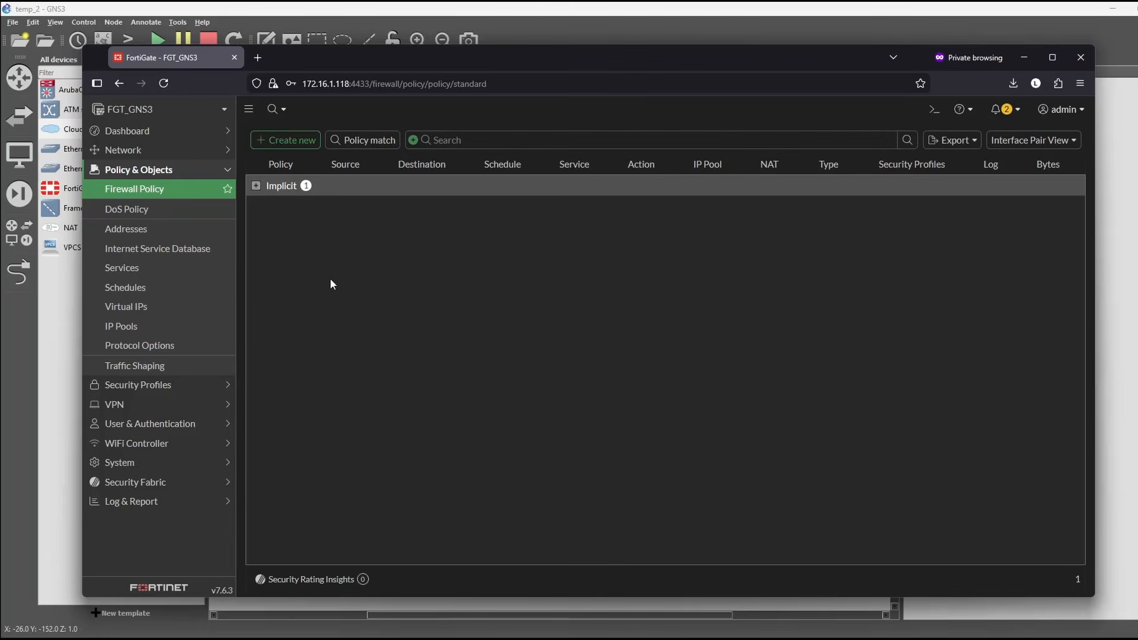
{"action": "left_click", "coordinate": [284, 142]}
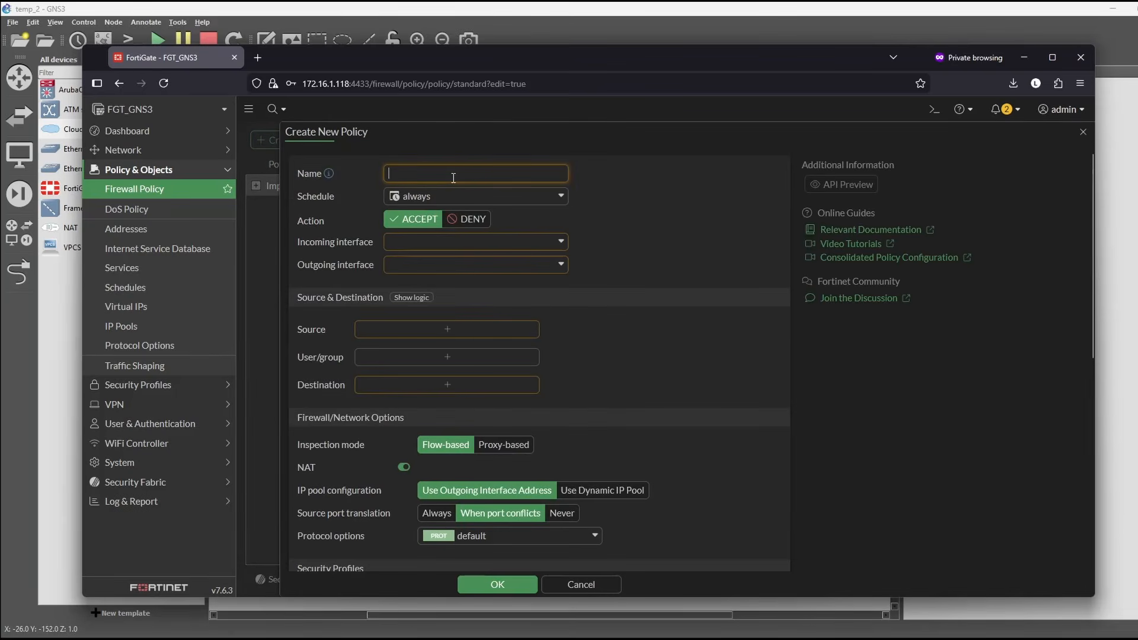
{"action": "type", "text": "HR-"}
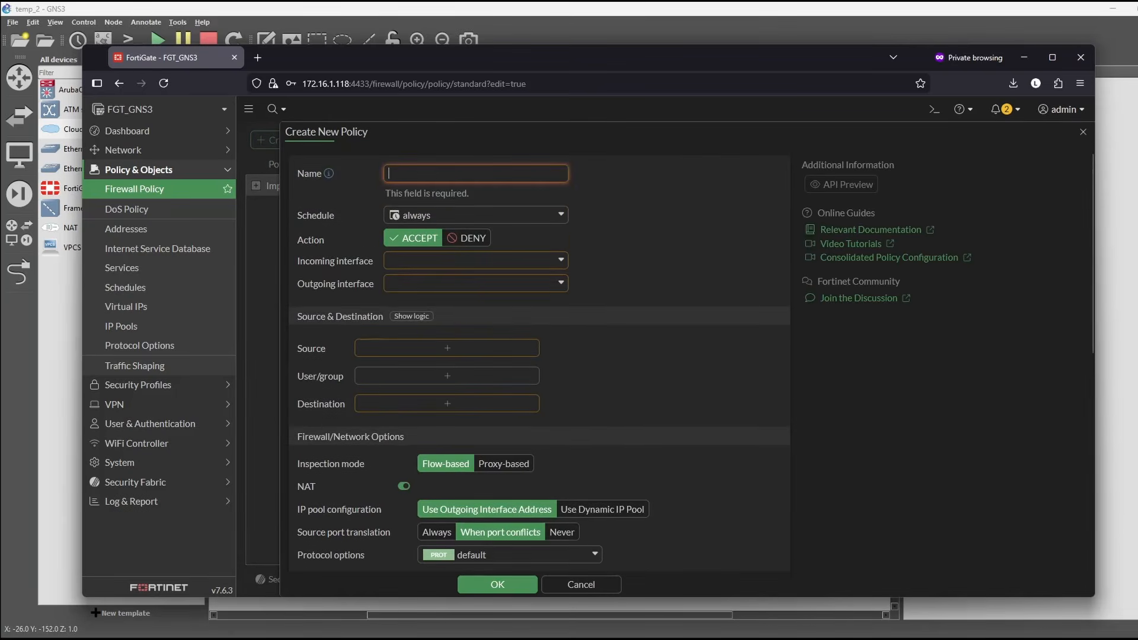
{"action": "type", "text": "to"}
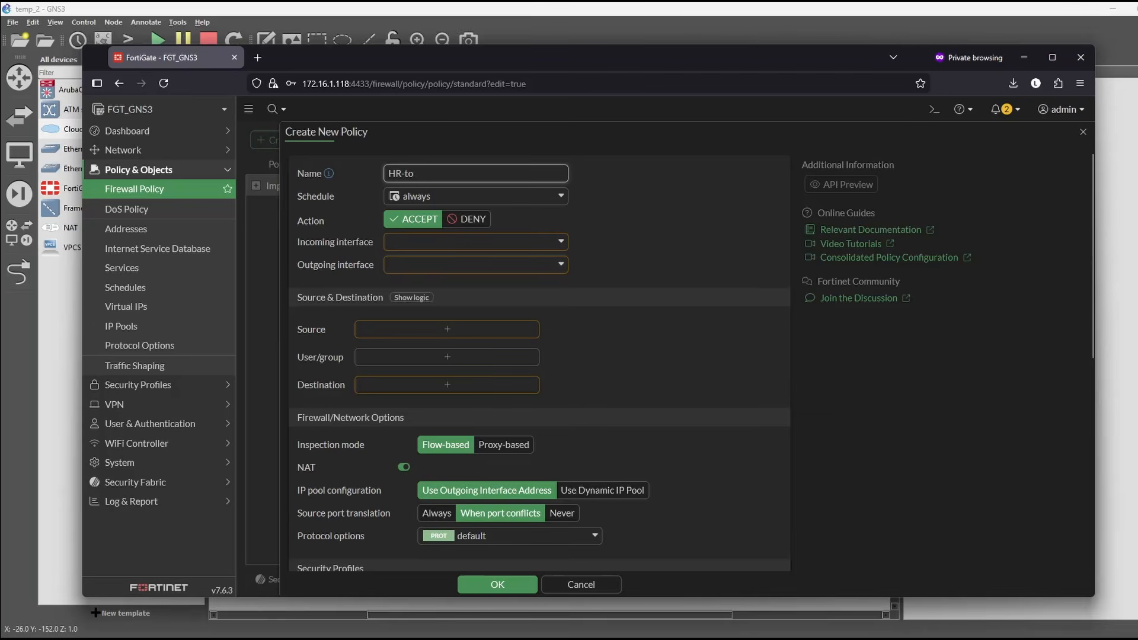
{"action": "type", "text": "-Internet"}
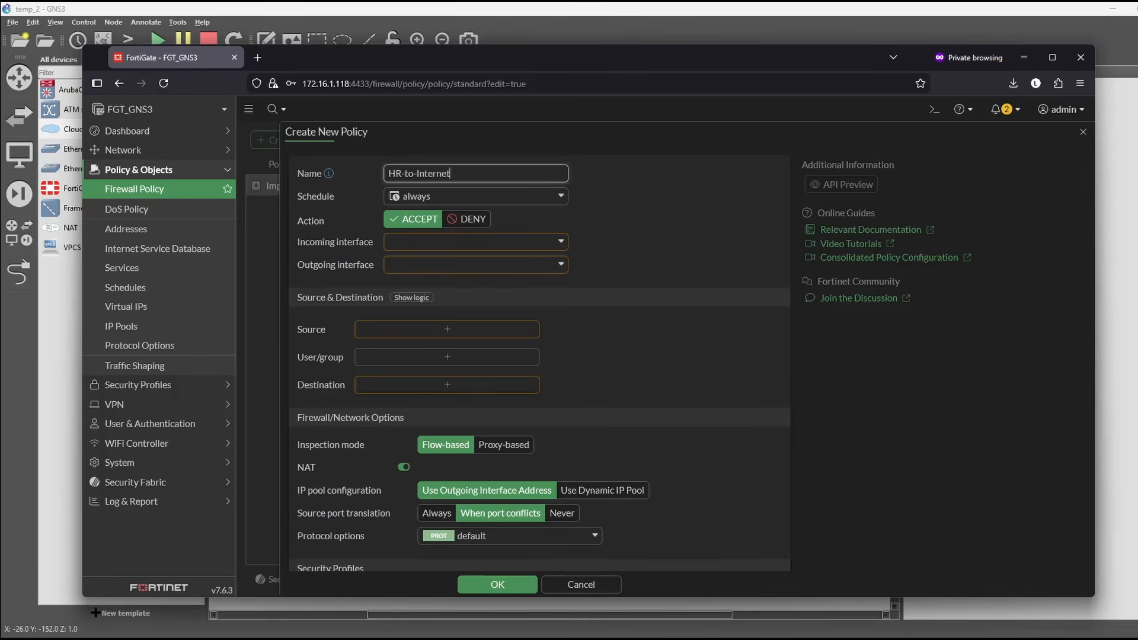
Step: Set the policy's incoming interface to LAN_HR (port2) and its outgoing interface to port1
{"action": "left_click", "coordinate": [485, 243]}
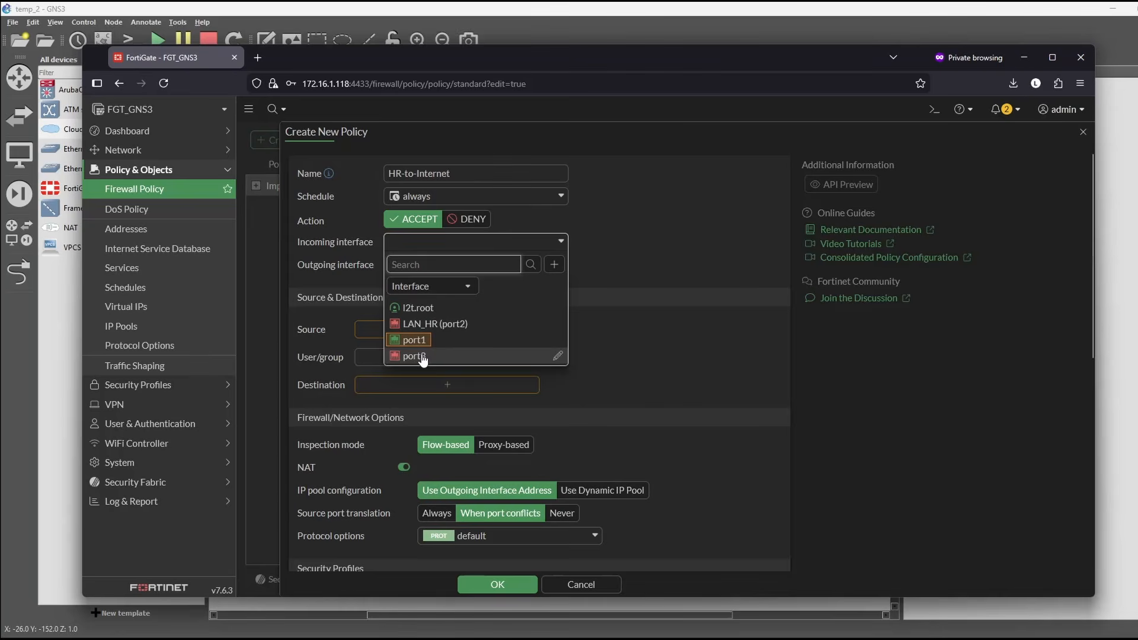
{"action": "left_click", "coordinate": [442, 325]}
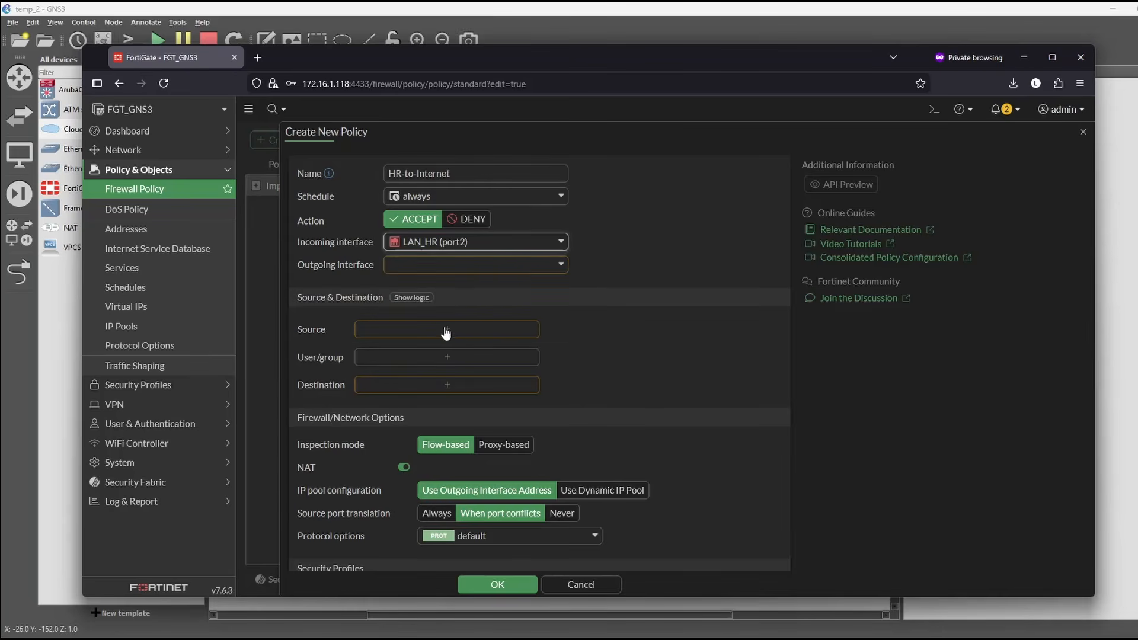
{"action": "left_click", "coordinate": [455, 271]}
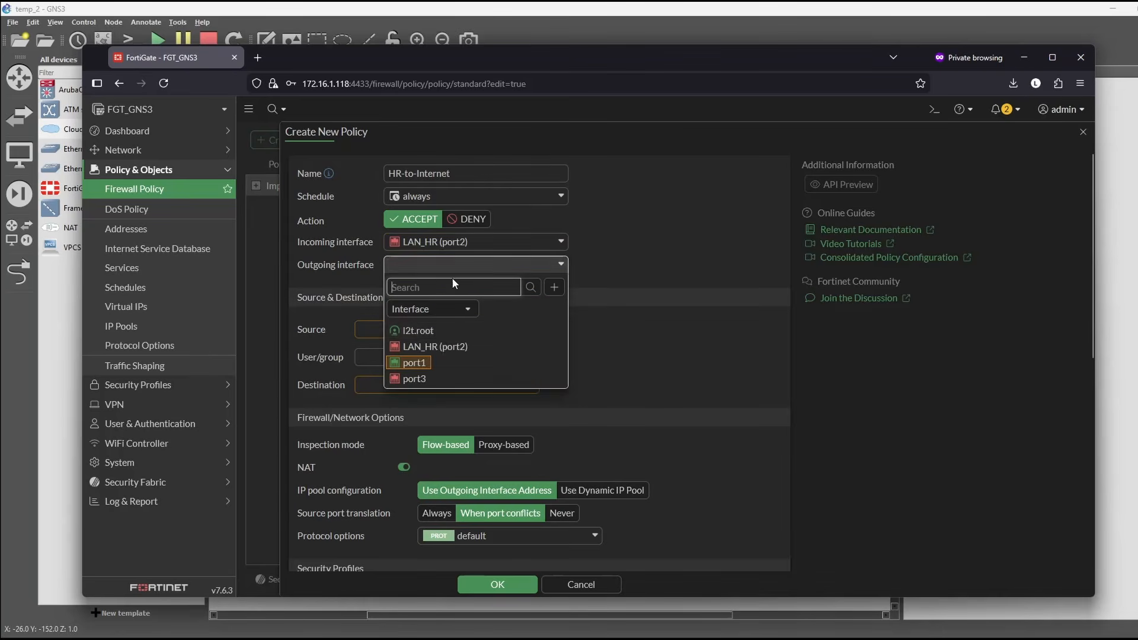
{"action": "left_click", "coordinate": [434, 363]}
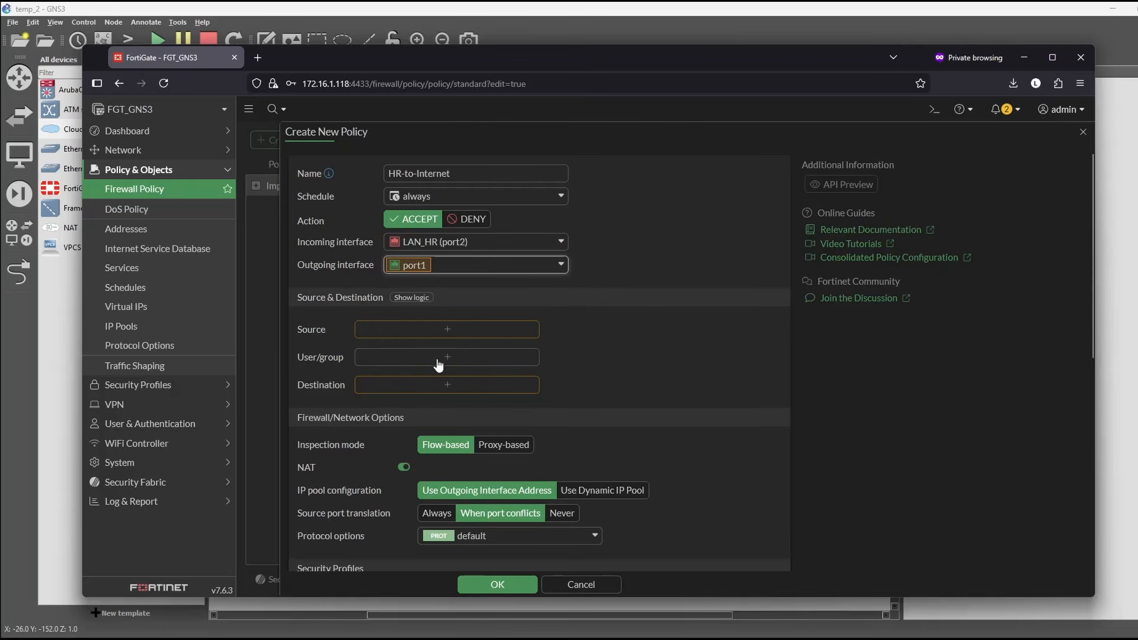
Step: Set both the source and the destination of the HR-to-Internet policy to the address all
{"action": "left_click", "coordinate": [448, 331]}
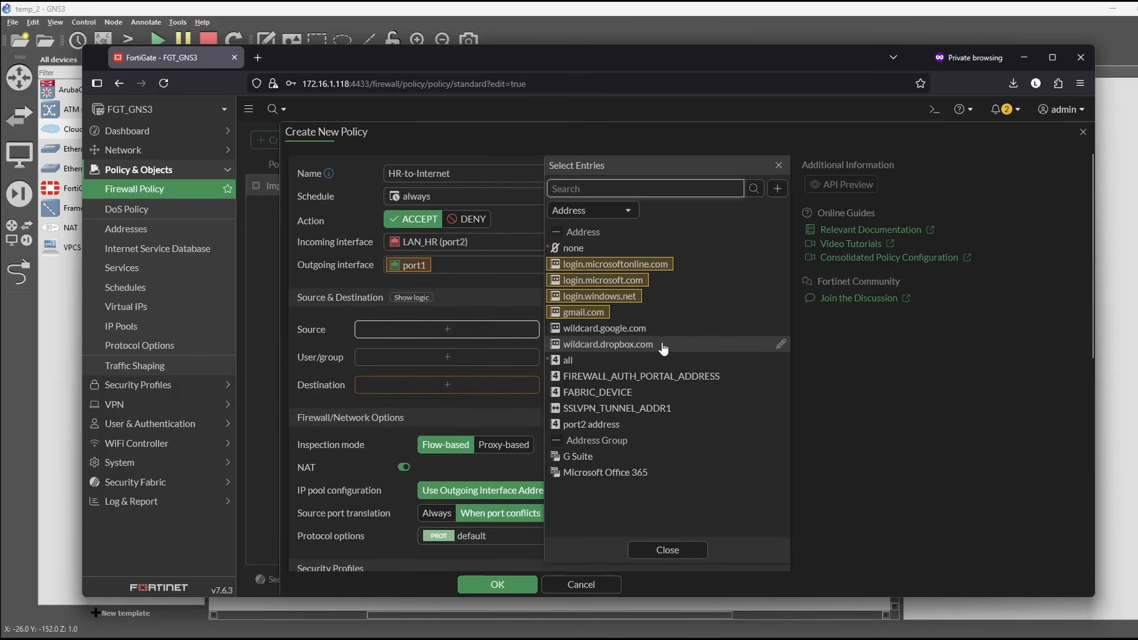
{"action": "left_click", "coordinate": [628, 362]}
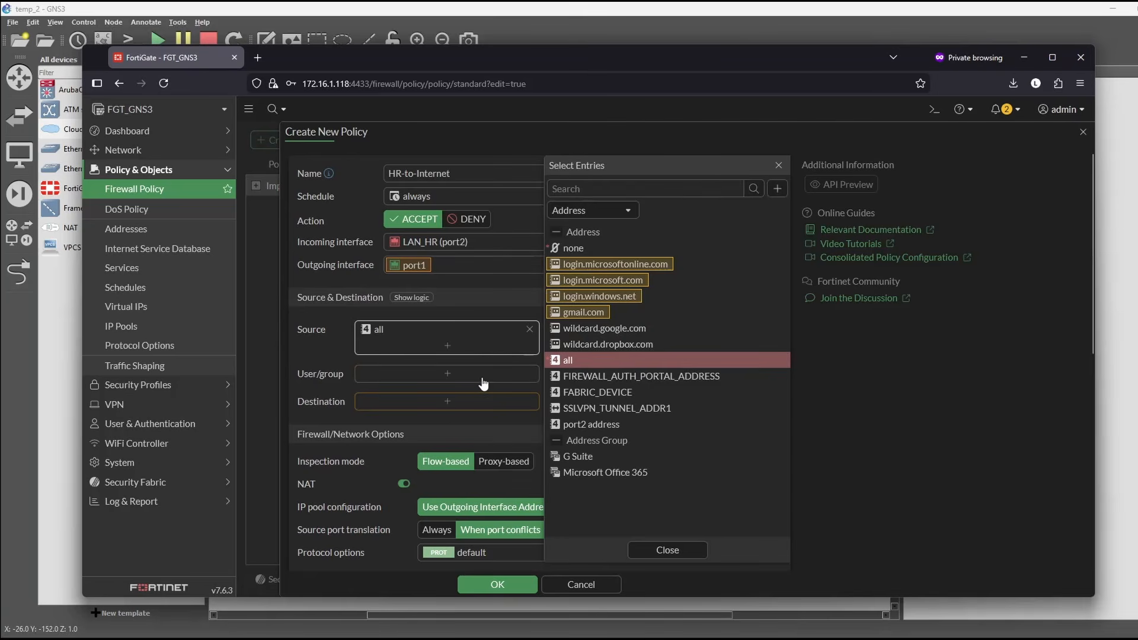
{"action": "left_click", "coordinate": [446, 402]}
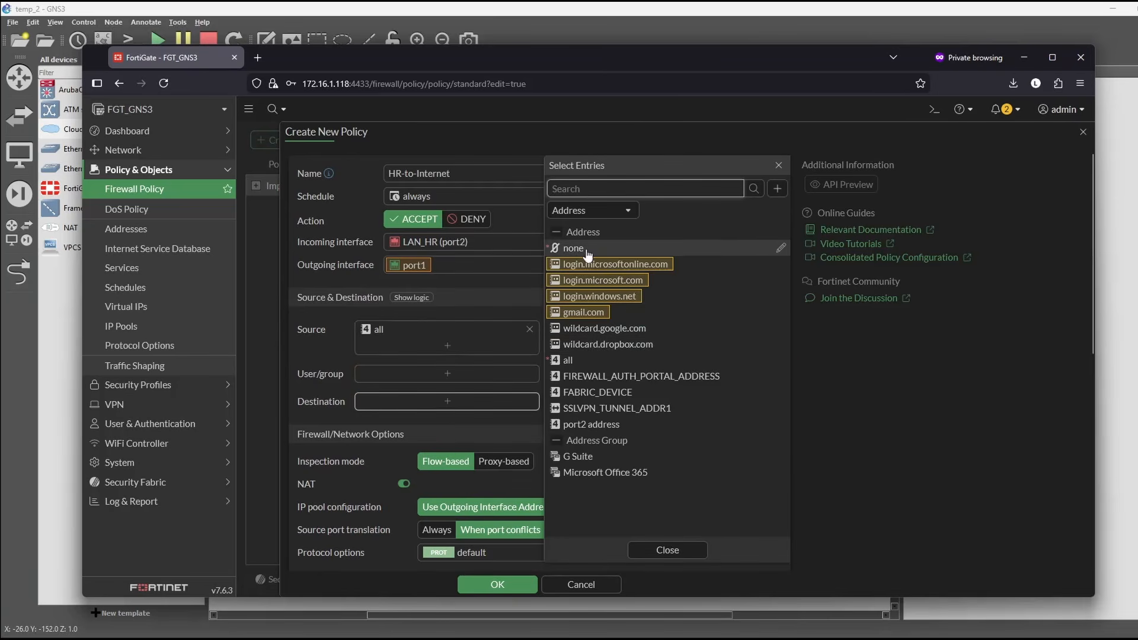
{"action": "left_click", "coordinate": [570, 361]}
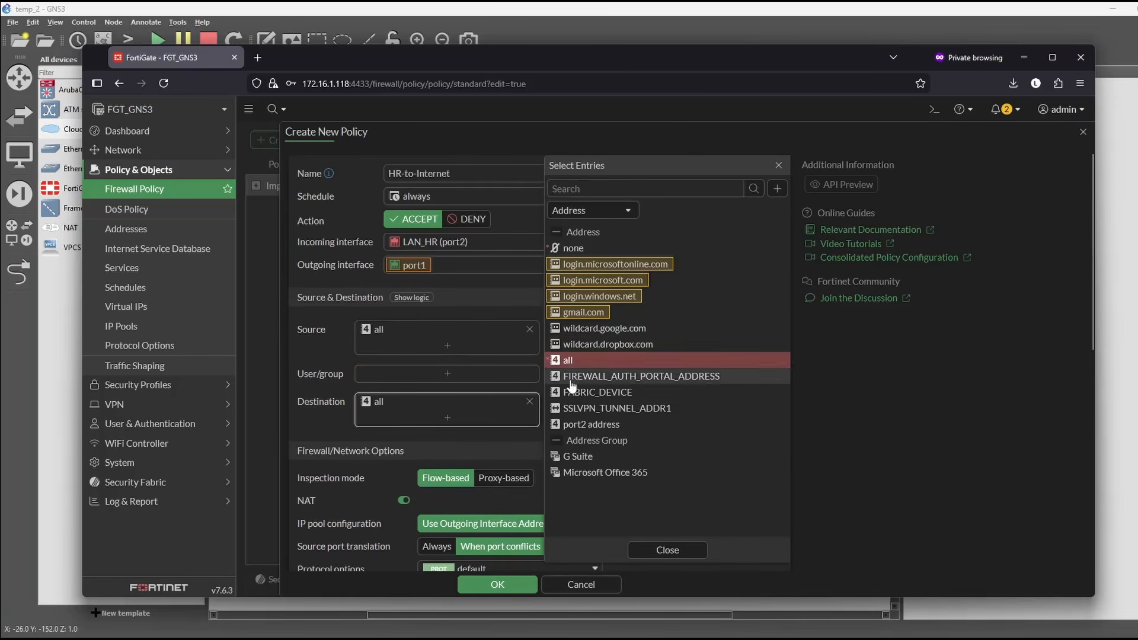
Step: Finish the address selection, review the HR-to-Internet policy's remaining options, and try to save the policy
{"action": "left_click", "coordinate": [494, 449]}
{"action": "scroll", "coordinate": [575, 460], "scroll_direction": "down", "scroll_amount": 3}
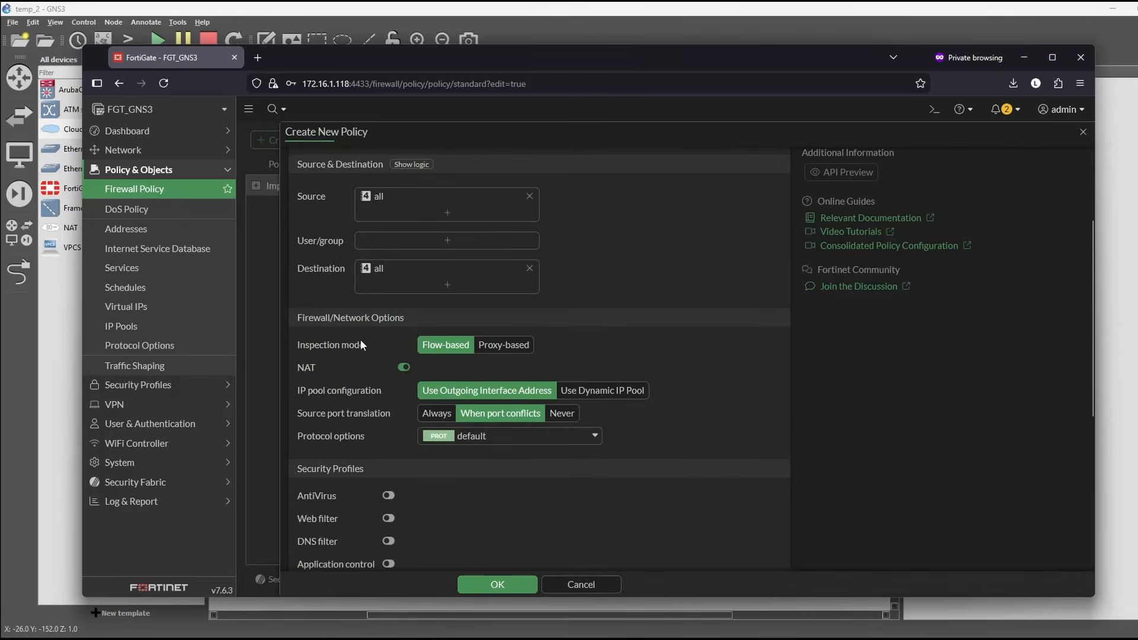
{"action": "scroll", "coordinate": [583, 453], "scroll_direction": "down", "scroll_amount": 5}
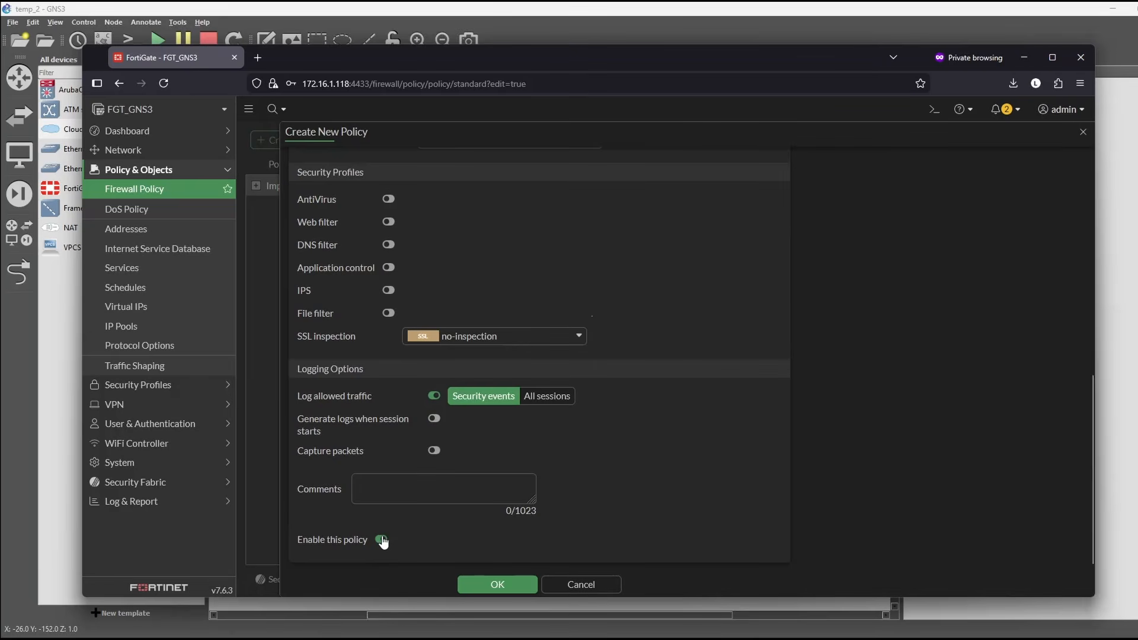
{"action": "left_click", "coordinate": [518, 583]}
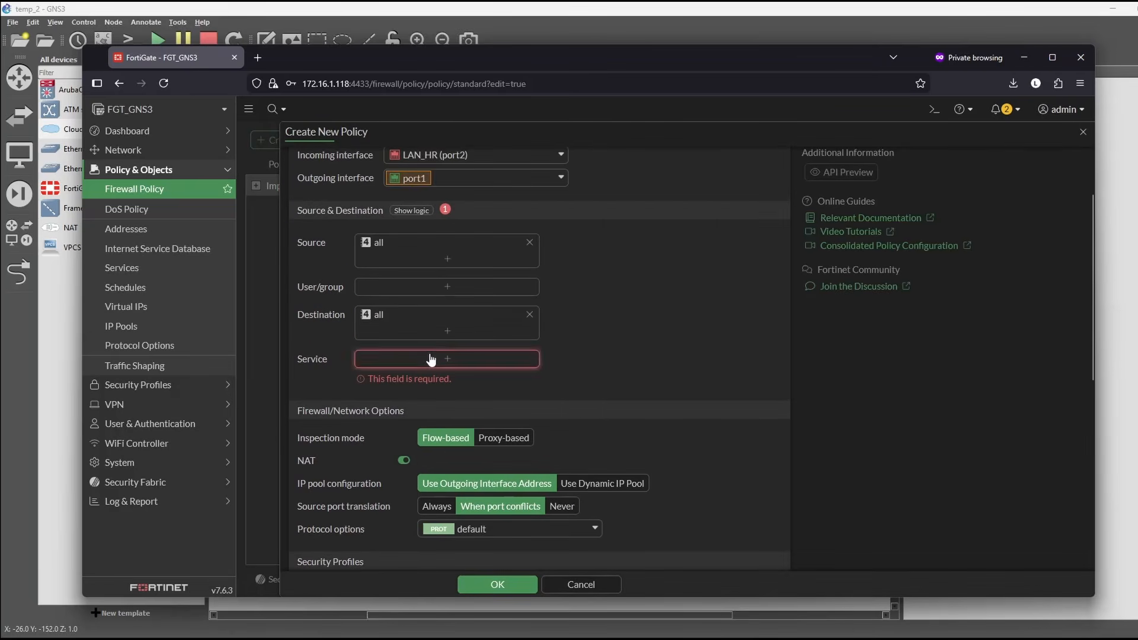
Step: Set the HR-to-Internet policy's service to ALL_ICMP and save the policy
{"action": "left_click", "coordinate": [431, 360]}
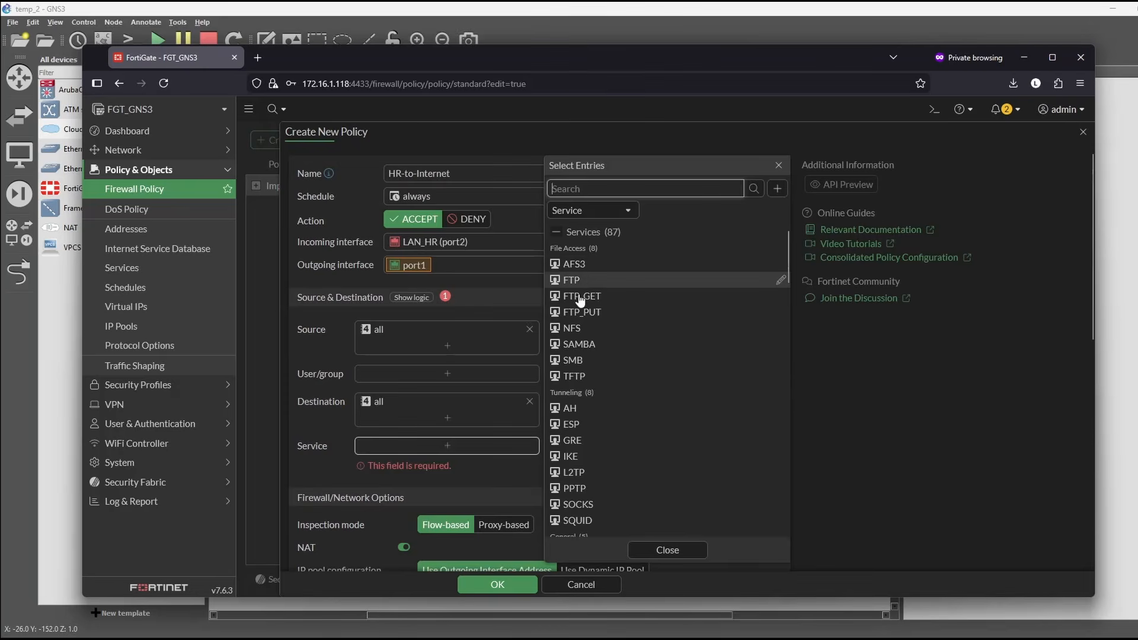
{"action": "mouse_move", "coordinate": [573, 374]}
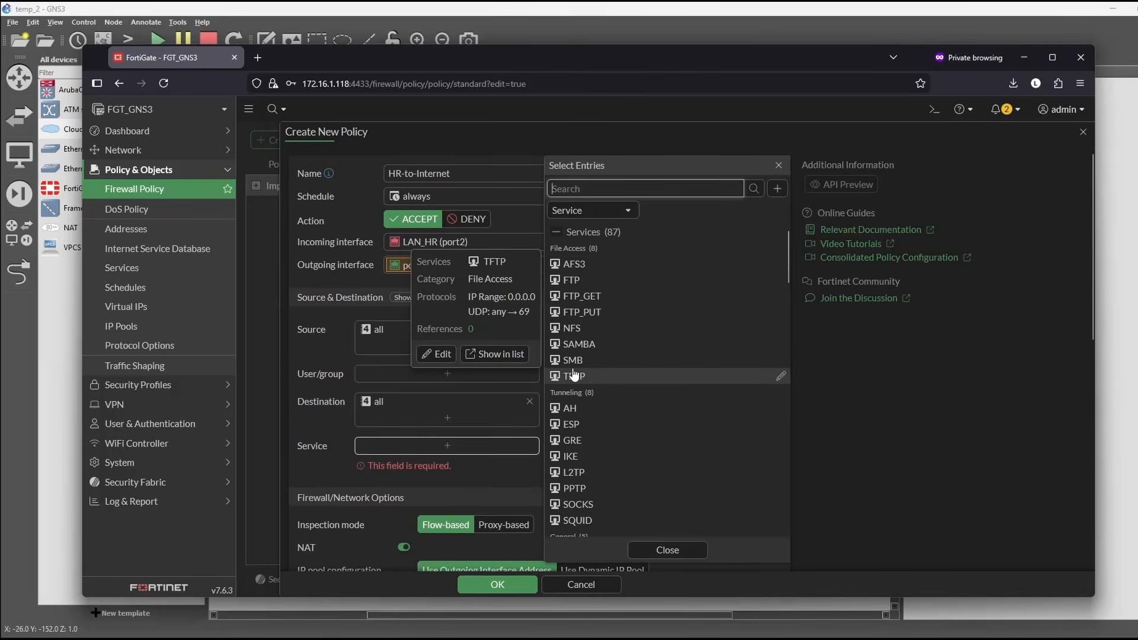
{"action": "type", "text": "icmp"}
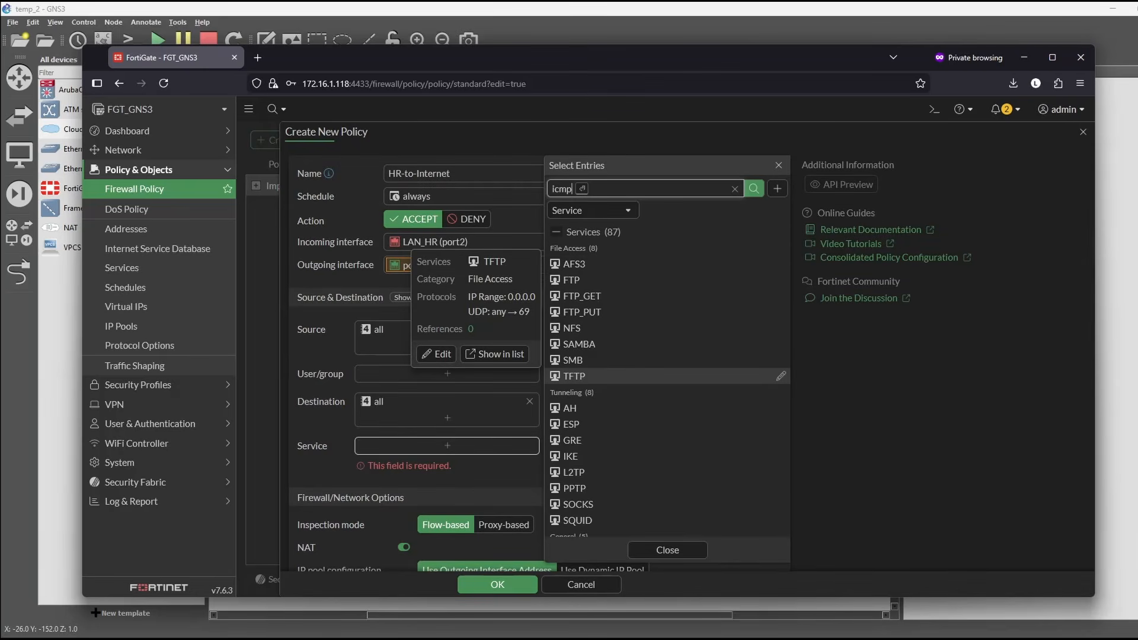
{"action": "key", "text": "Return"}
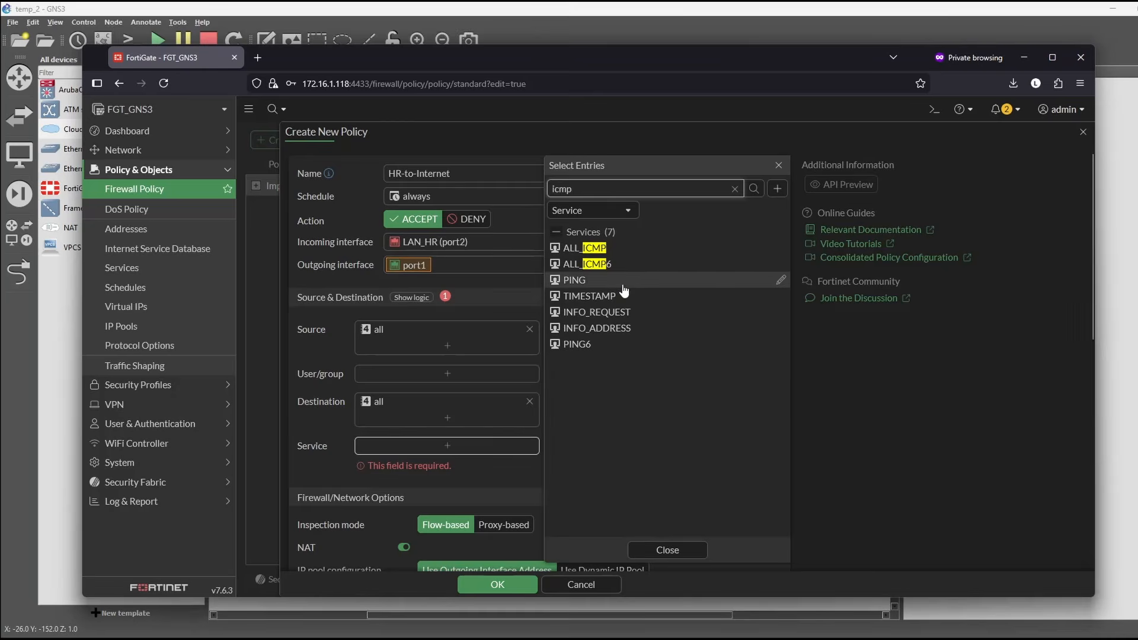
{"action": "left_click", "coordinate": [652, 248]}
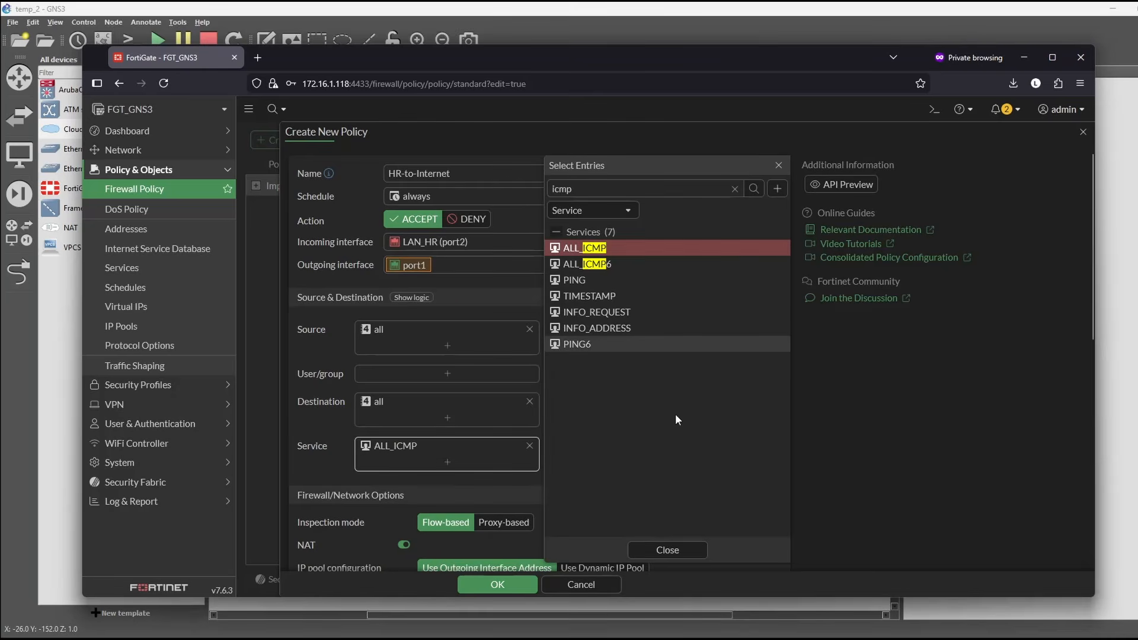
{"action": "left_click", "coordinate": [664, 550]}
{"action": "left_click", "coordinate": [504, 586]}
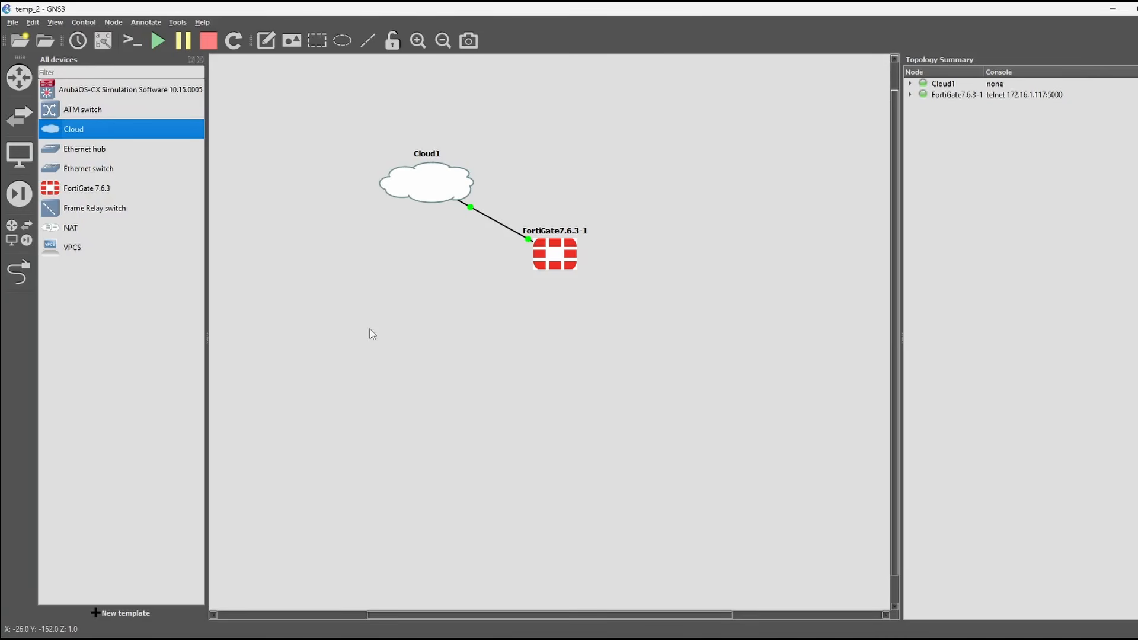
Step: In GNS3, add a VPCS node to the topology below the FortiGate, hosted on the GNS3 VM server
{"action": "left_click_drag", "start_coordinate": [89, 248], "coordinate": [573, 378]}
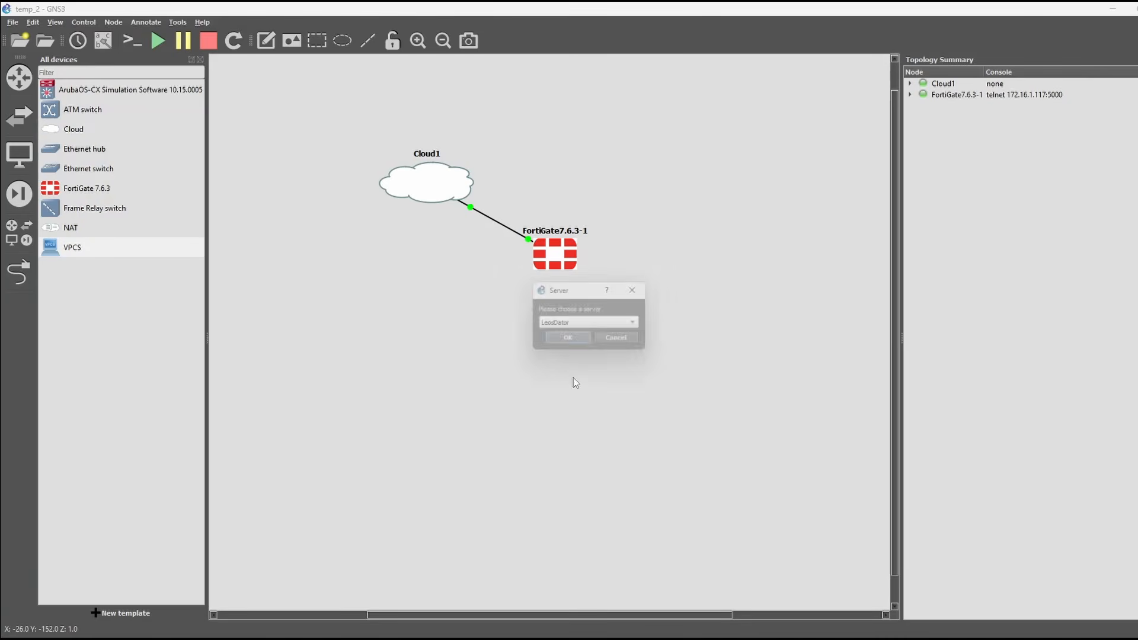
{"action": "left_click", "coordinate": [591, 326]}
{"action": "left_click", "coordinate": [591, 339]}
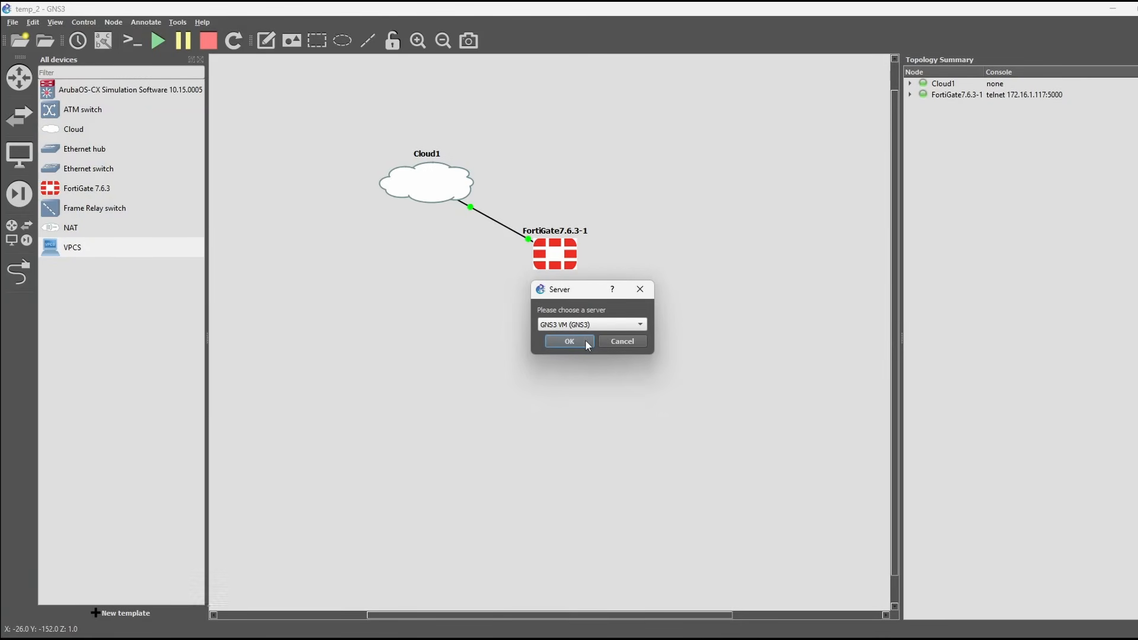
{"action": "left_click", "coordinate": [582, 341]}
Step: Link the FortiGate's Port2 to the PC1 node and leave link mode
{"action": "left_click", "coordinate": [23, 273]}
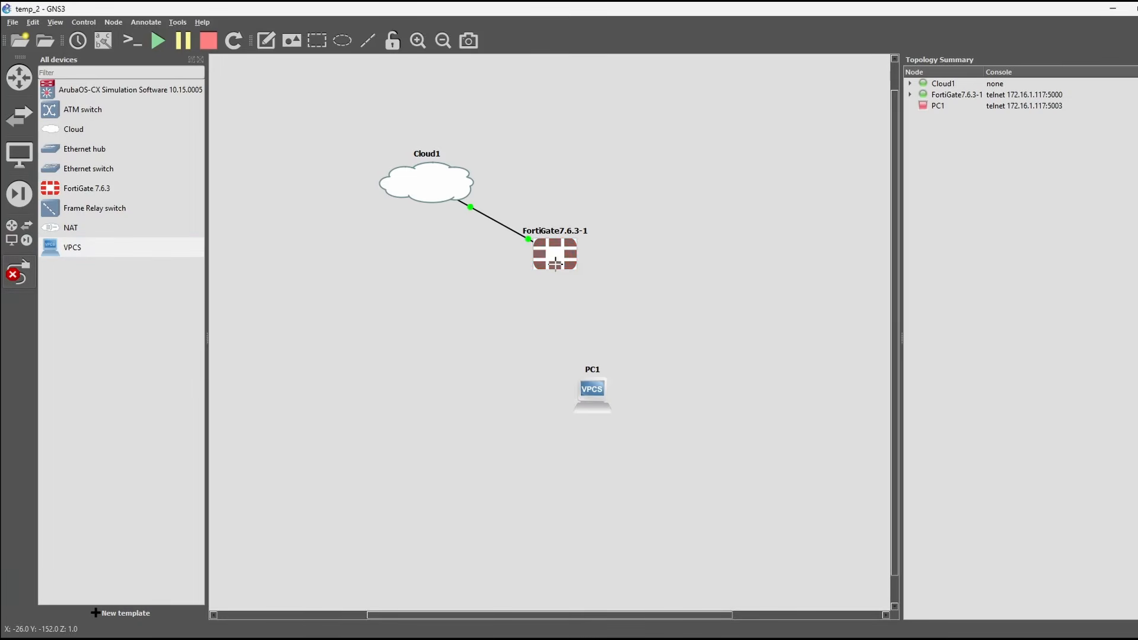
{"action": "left_click", "coordinate": [556, 264]}
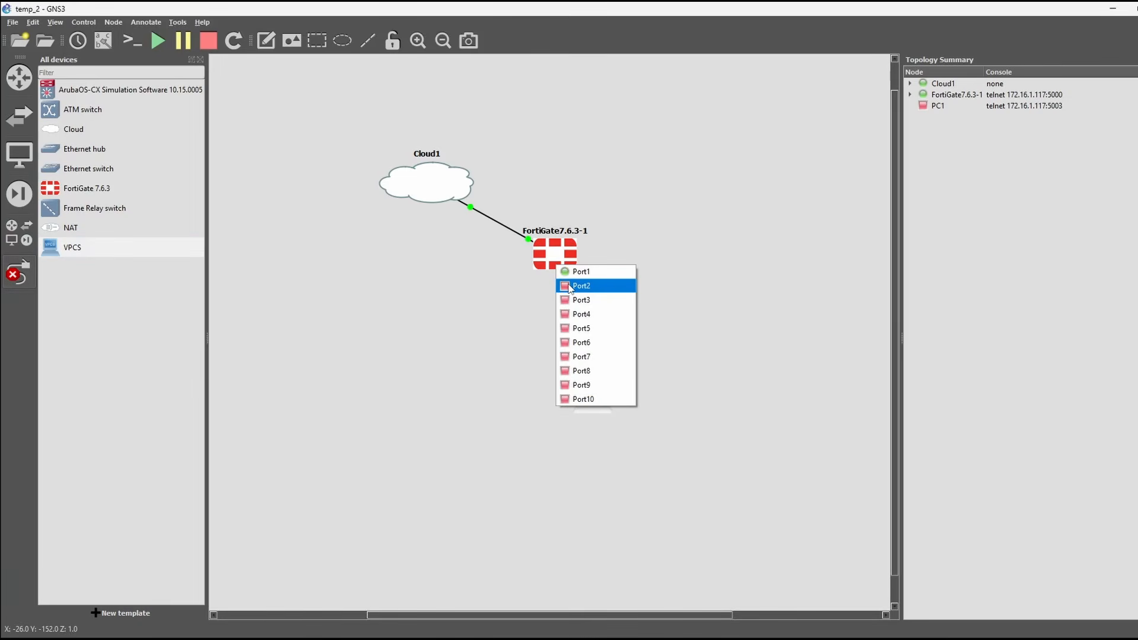
{"action": "left_click", "coordinate": [570, 286]}
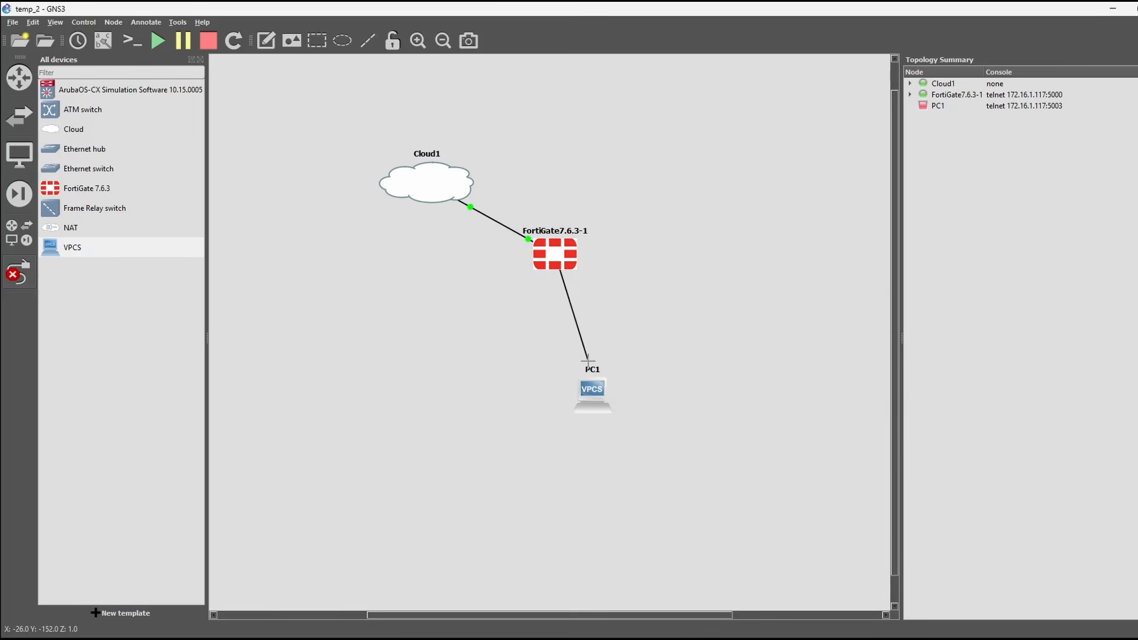
{"action": "left_click", "coordinate": [593, 390]}
{"action": "left_click", "coordinate": [622, 396]}
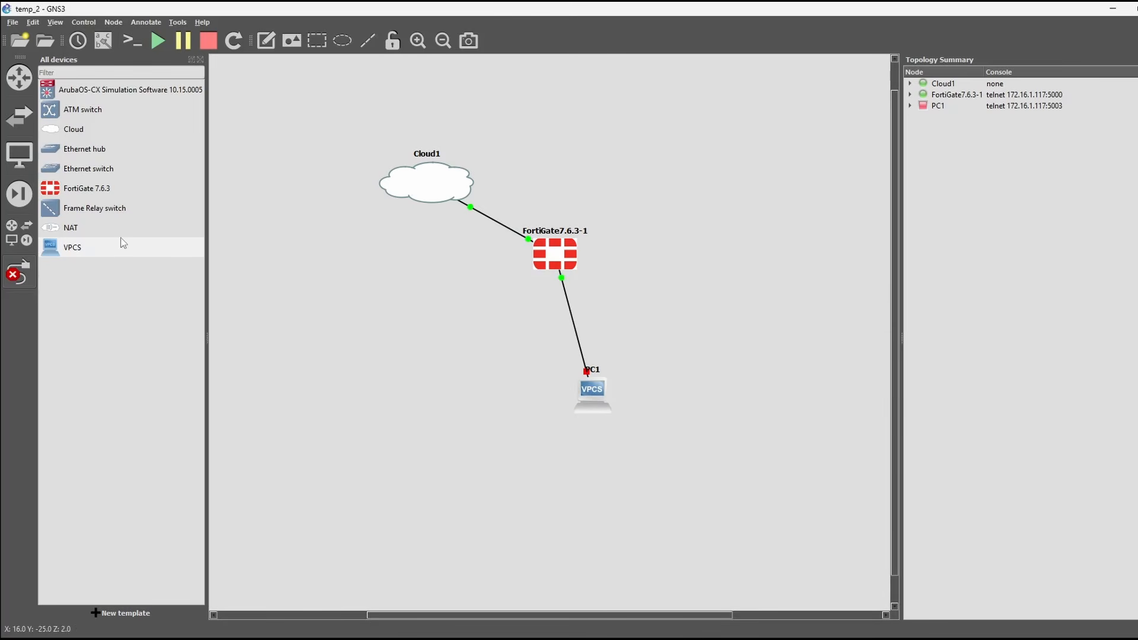
{"action": "left_click", "coordinate": [13, 286]}
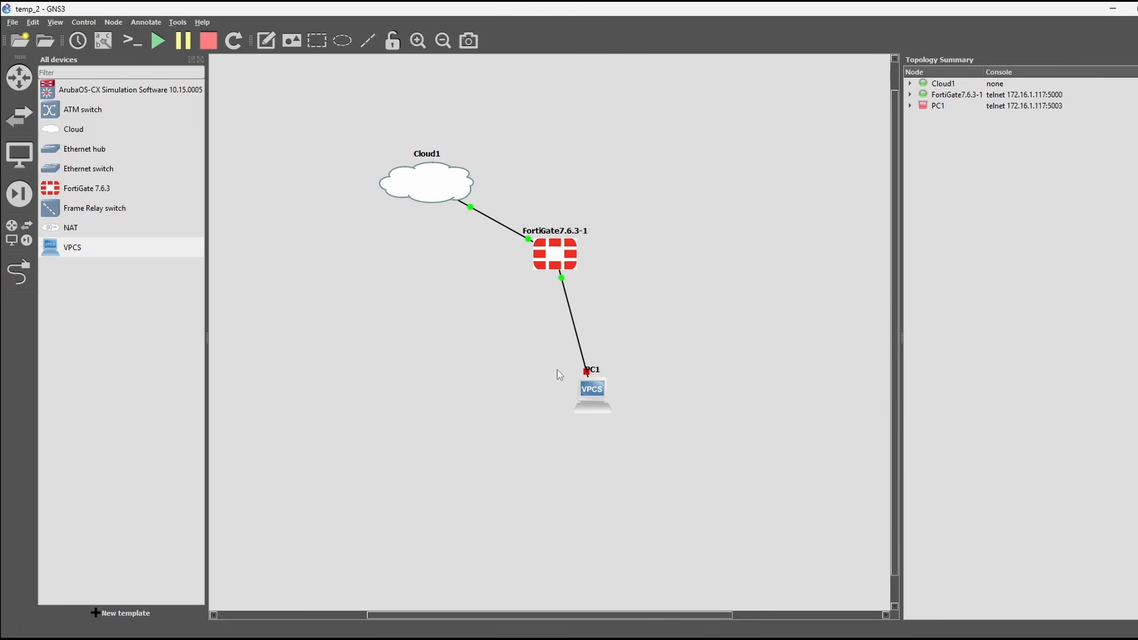
Step: Start the PC1 node and open its console
{"action": "right_click", "coordinate": [592, 394]}
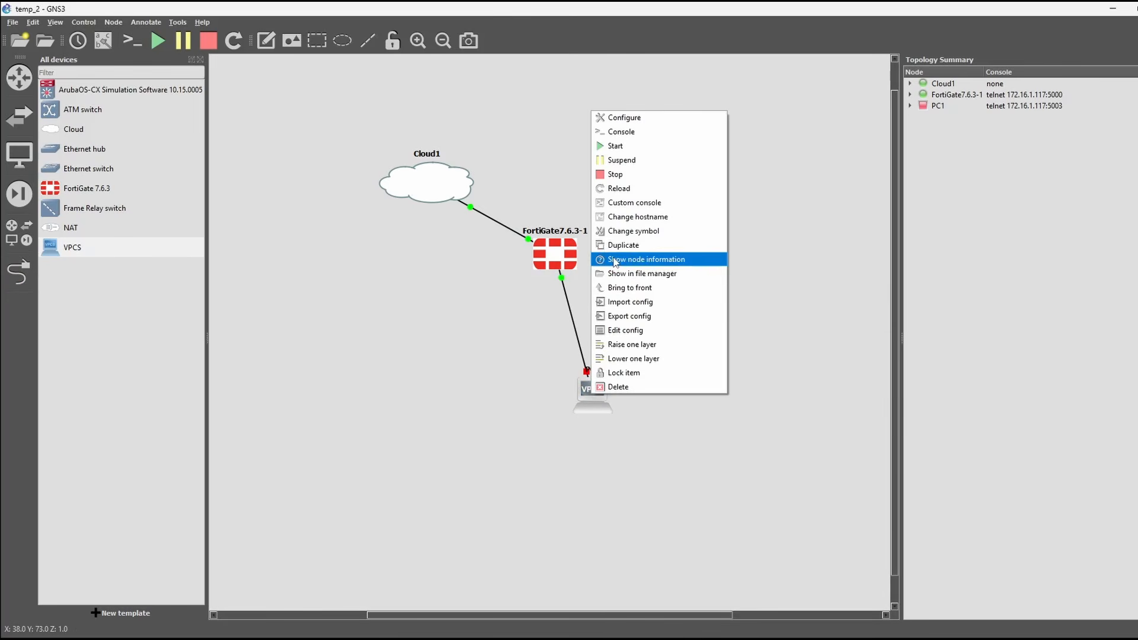
{"action": "left_click", "coordinate": [613, 149]}
{"action": "left_click_drag", "start_coordinate": [592, 396], "coordinate": [628, 309]}
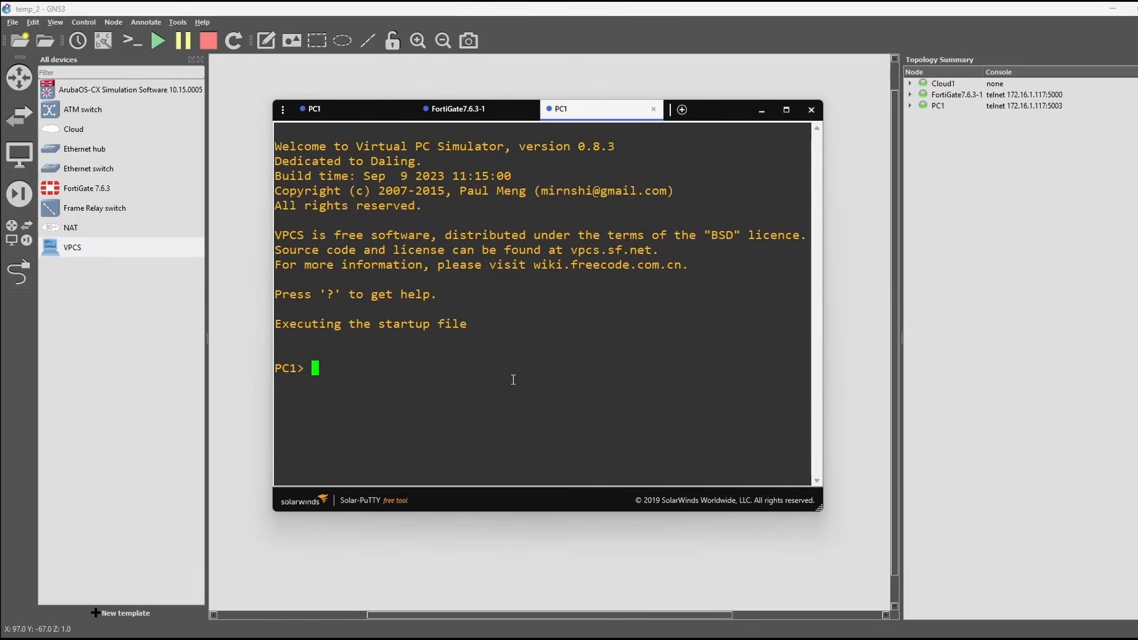
Step: Run ip show on PC1, and request an address from the FortiGate's DHCP server with ip dhcp
{"action": "type", "text": "ip show"}
{"action": "key", "text": "Return"}
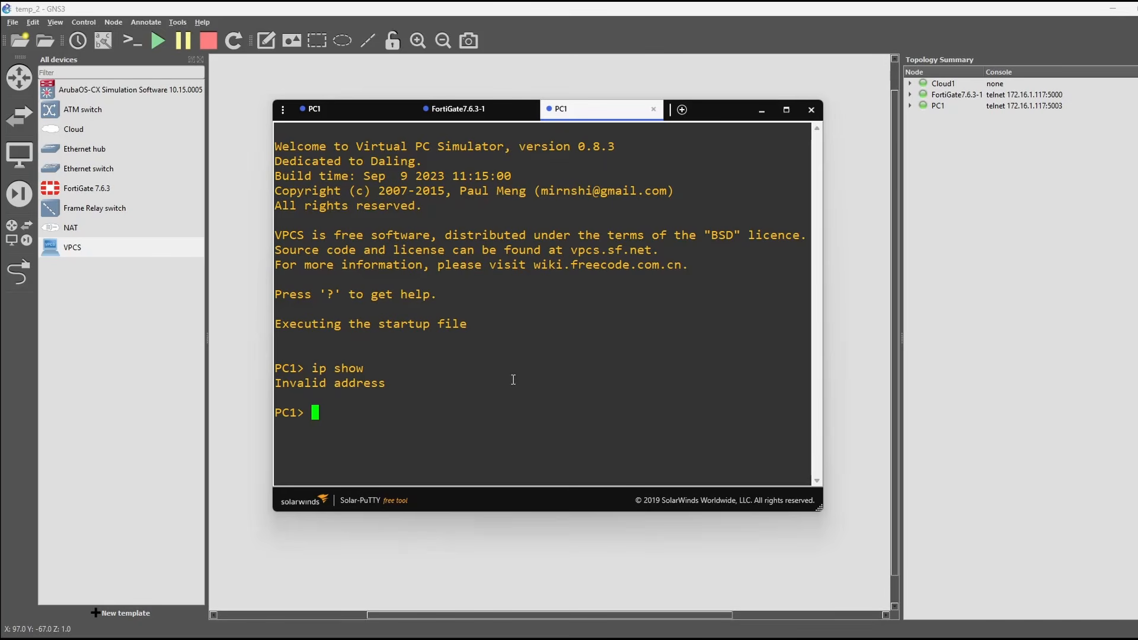
{"action": "type", "text": "ip dhcp"}
{"action": "key", "text": "Return"}
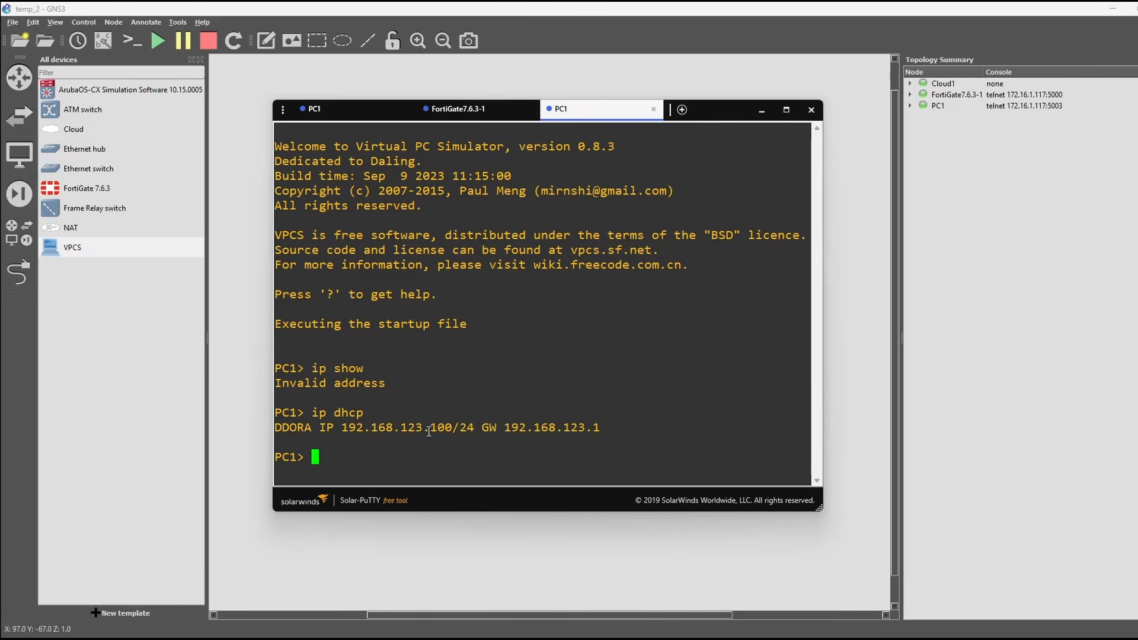
{"action": "left_click_drag", "start_coordinate": [429, 427], "coordinate": [448, 428]}
{"action": "left_click", "coordinate": [449, 428]}
Step: Test PC1's internet connectivity by pinging 1.1.1.1, stopping the ping after a few replies
{"action": "type", "text": "ping 1.1.1.1"}
{"action": "key", "text": "Return"}
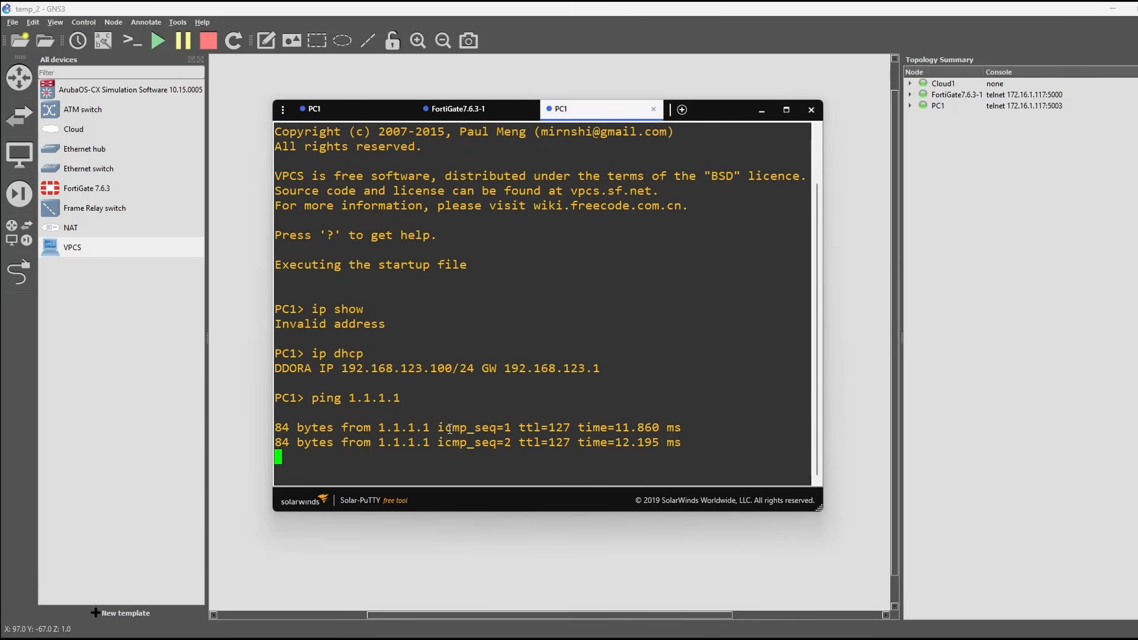
{"action": "key", "text": "ctrl+c"}
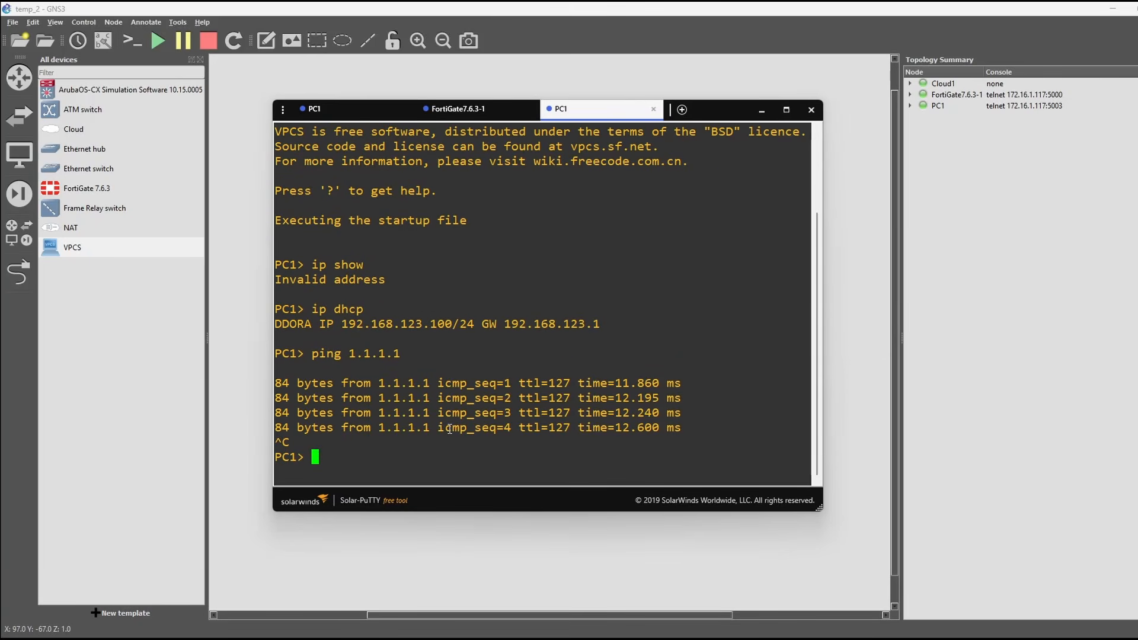